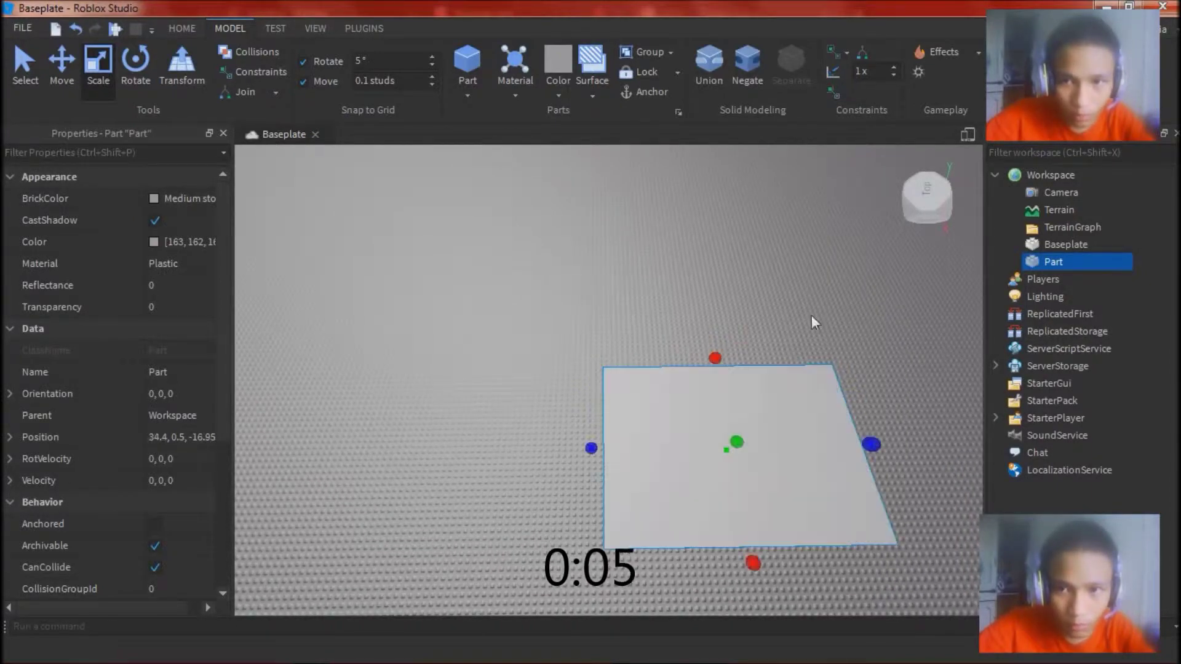
Add a spawn location and place it in the middle of the flat platform part.
{"action": "left_click", "coordinate": [919, 71]}
{"action": "left_click_drag", "start_coordinate": [618, 385], "coordinate": [753, 452]}
{"action": "left_click", "coordinate": [866, 298]}
{"action": "right_click_drag", "start_coordinate": [866, 298], "coordinate": [866, 297]}
{"action": "scroll", "coordinate": [866, 295], "scroll_direction": "up", "scroll_amount": 4}
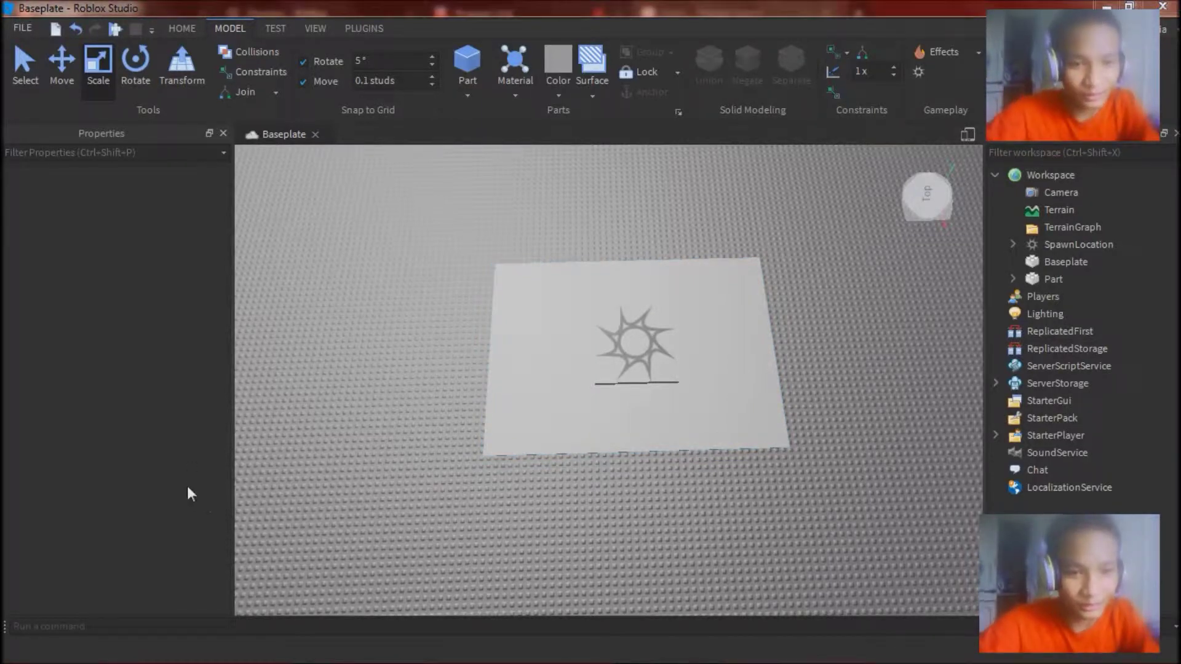
{"action": "key", "text": "alt+Tab"}
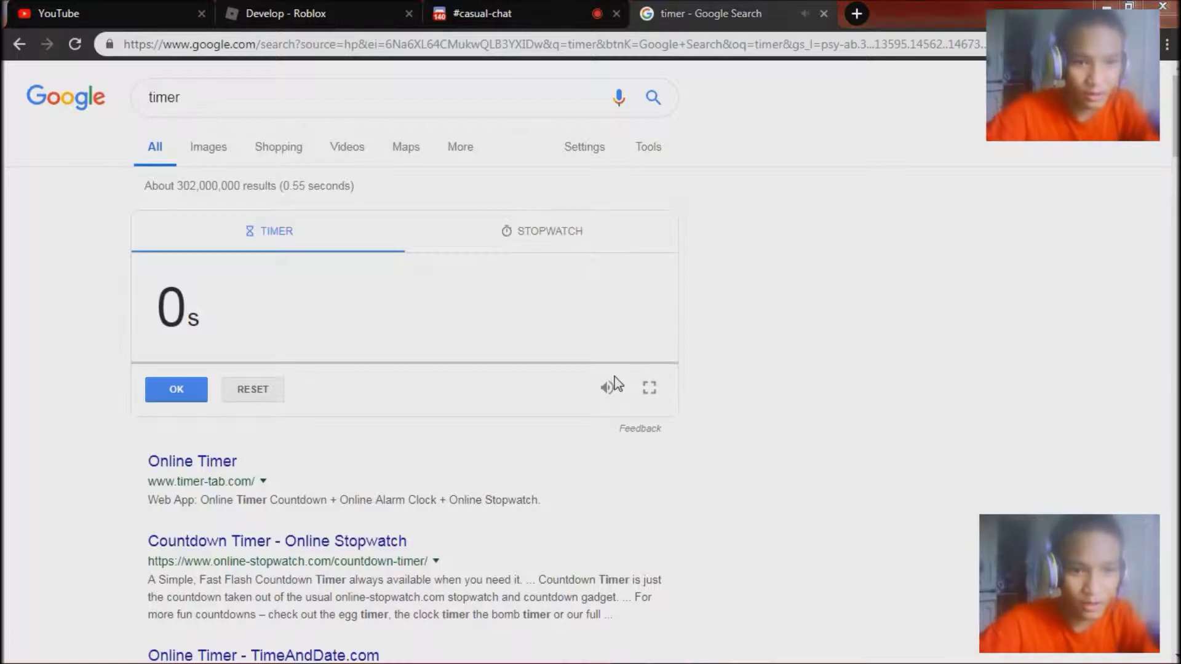
{"action": "key", "text": "alt+Tab"}
{"action": "right_click_drag", "start_coordinate": [856, 349], "coordinate": [860, 349]}
{"action": "key", "text": "w"}
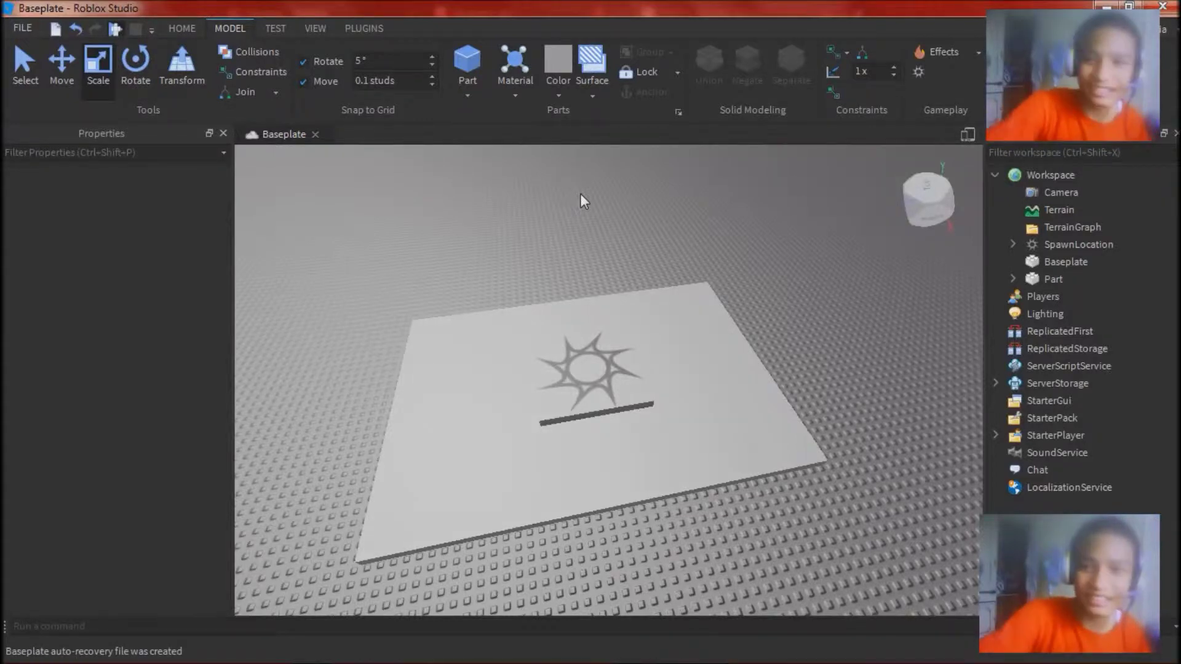
Playtest the place and walk the character around the spawn platform.
{"action": "key", "text": "F5"}
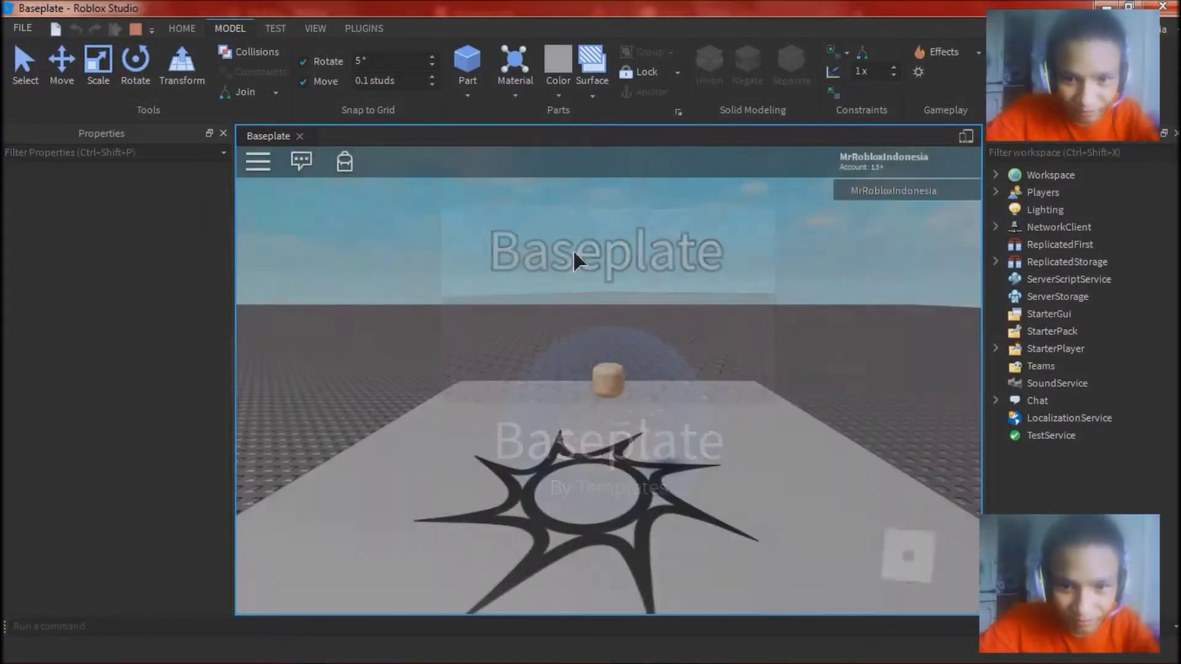
{"action": "key", "text": "d"}
{"action": "key", "text": "s"}
{"action": "scroll", "coordinate": [601, 358], "scroll_direction": "down", "scroll_amount": 5}
{"action": "key", "text": "w"}
{"action": "right_click_drag", "start_coordinate": [601, 356], "coordinate": [673, 274]}
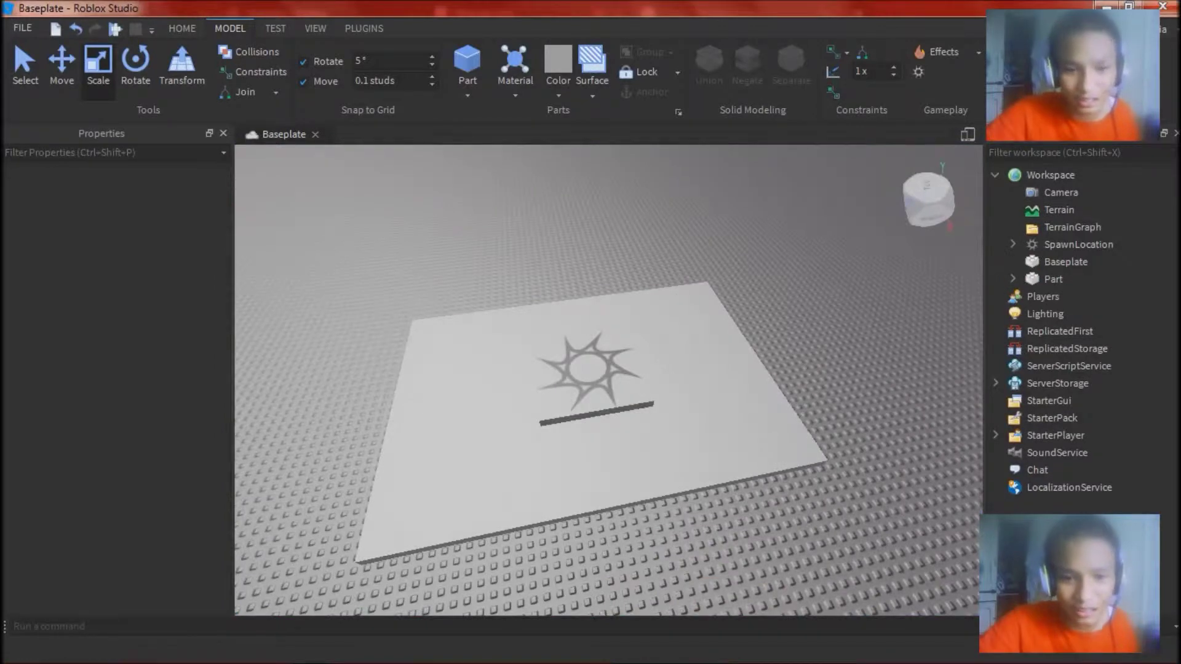
Switch to the browser's Google timer, set it to 1 minute, and return to Roblox Studio.
{"action": "left_click", "coordinate": [310, 652]}
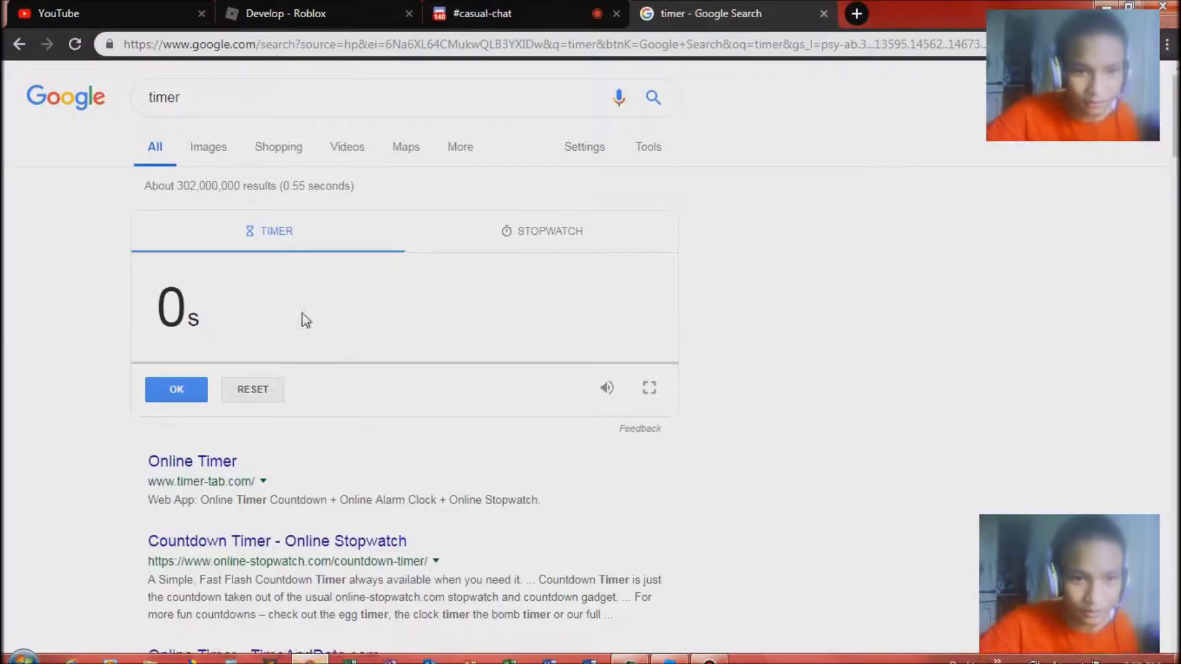
{"action": "left_click", "coordinate": [190, 317]}
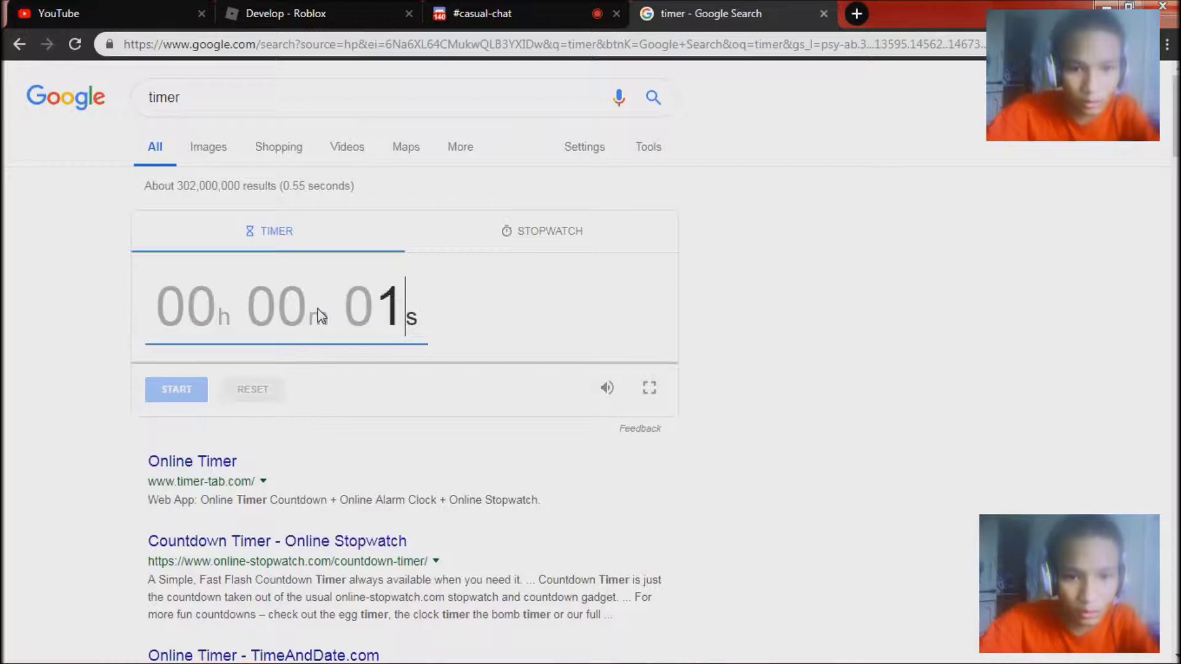
{"action": "left_click", "coordinate": [337, 448]}
{"action": "mouse_move", "coordinate": [663, 647]}
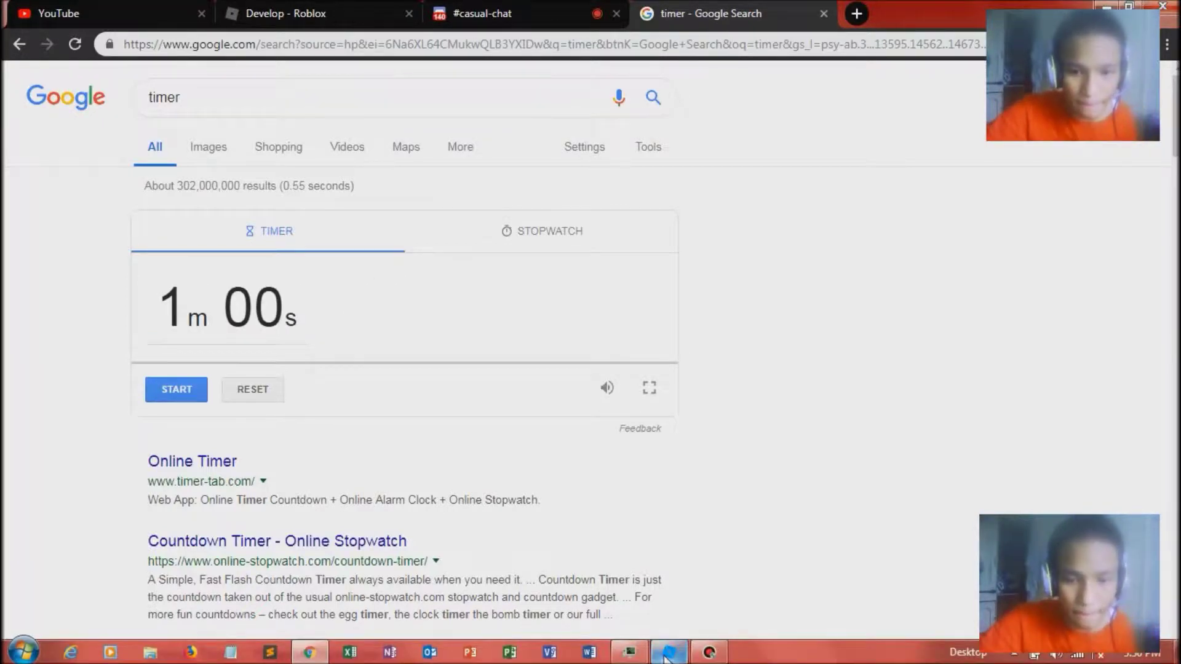
{"action": "left_click", "coordinate": [666, 653]}
{"action": "key", "text": "d"}
{"action": "right_click_drag", "start_coordinate": [326, 212], "coordinate": [326, 213]}
{"action": "key", "text": "s"}
{"action": "right_click_drag", "start_coordinate": [404, 254], "coordinate": [405, 254]}
{"action": "key", "text": "a"}
{"action": "key", "text": "s"}
{"action": "key", "text": "a"}
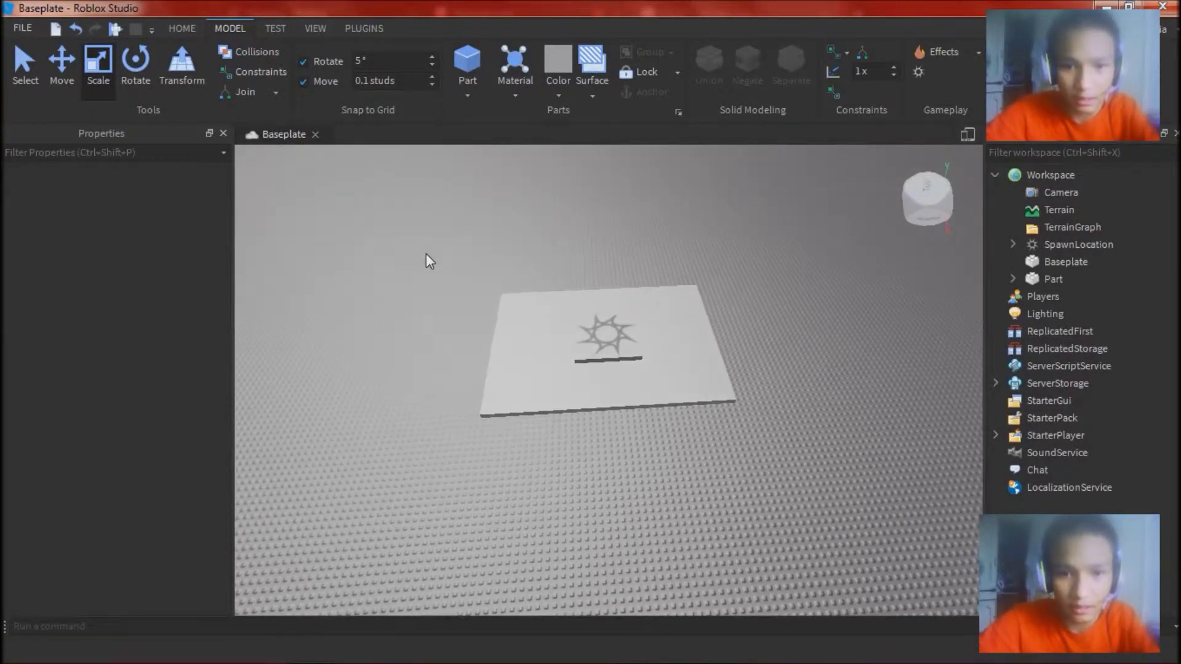
{"action": "key", "text": "alt+Tab"}
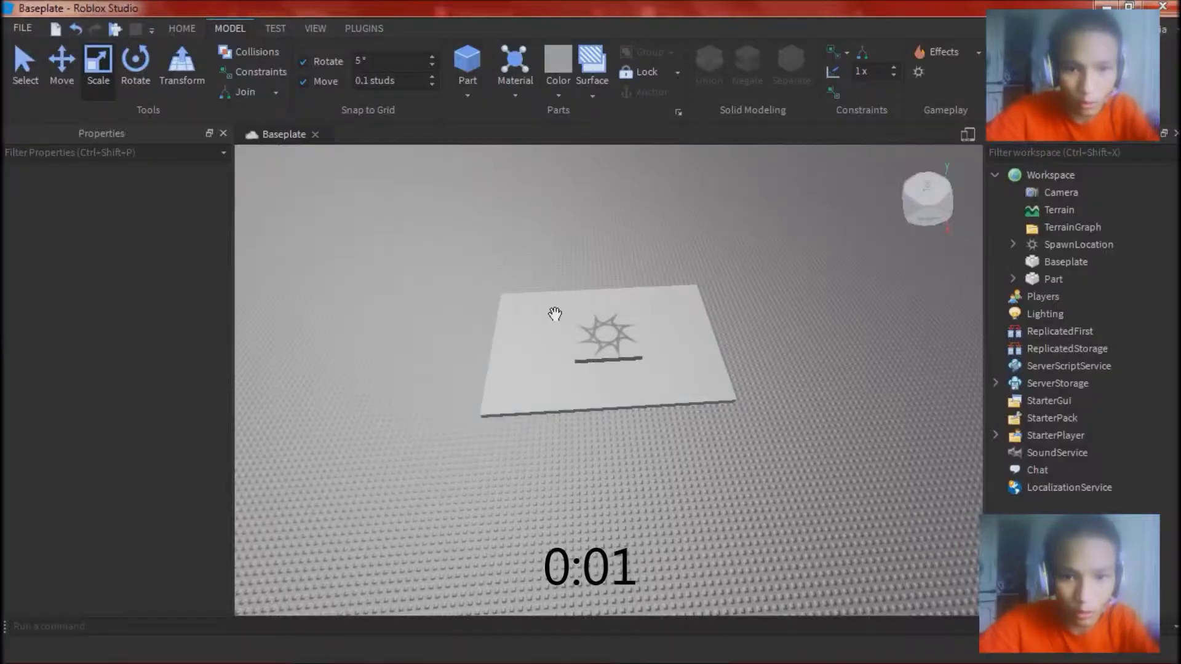
Raise the spawn location high above the flat platform.
{"action": "right_click_drag", "start_coordinate": [553, 316], "coordinate": [729, 353]}
{"action": "left_click", "coordinate": [636, 388]}
{"action": "left_click_drag", "start_coordinate": [714, 324], "coordinate": [710, 200]}
{"action": "key", "text": "s"}
Scale the flat platform part down along its Z axis into a shorter slab.
{"action": "left_click", "coordinate": [686, 333]}
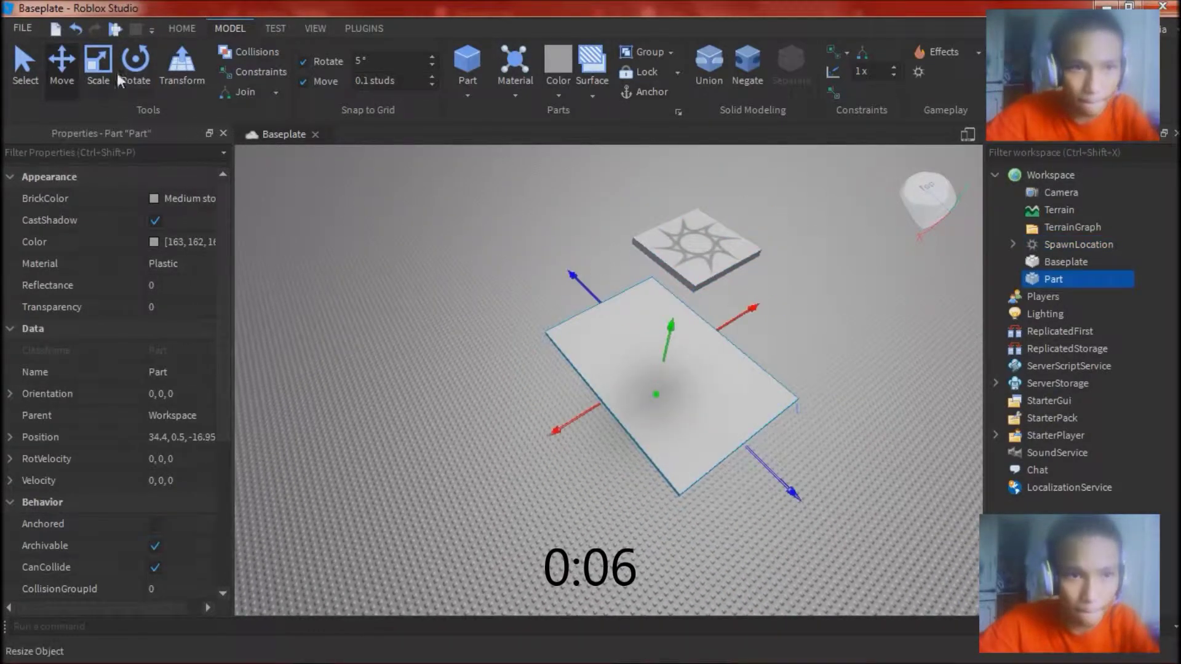
{"action": "left_click_drag", "start_coordinate": [754, 465], "coordinate": [688, 392]}
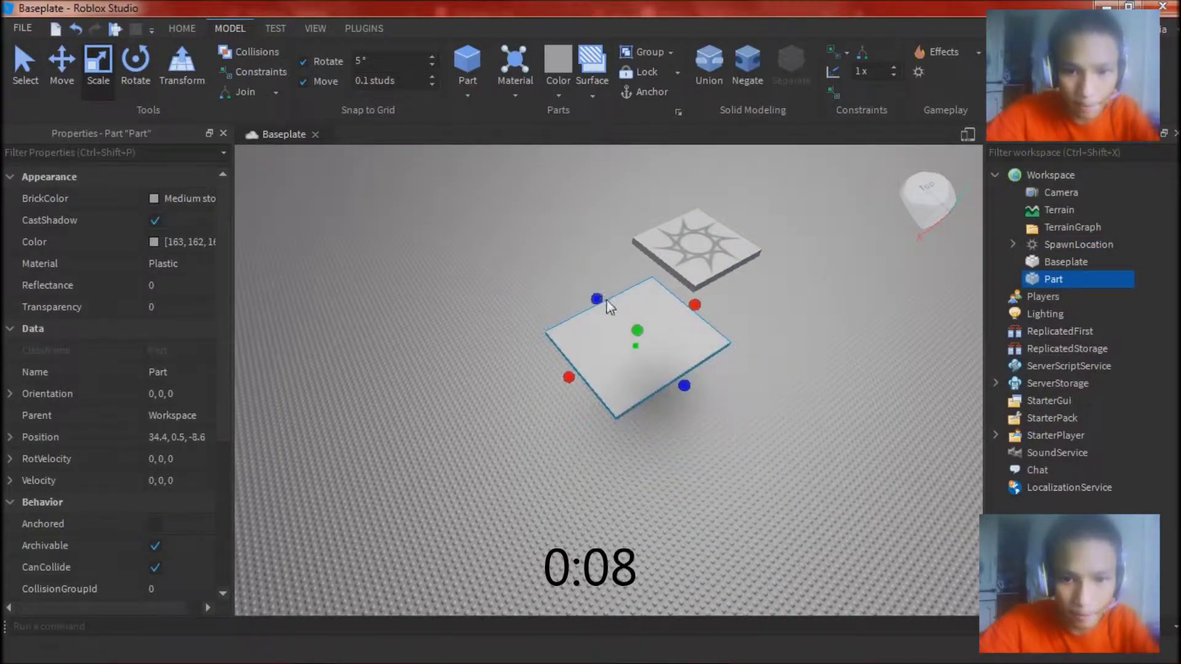
{"action": "left_click", "coordinate": [596, 300]}
{"action": "left_click", "coordinate": [617, 339]}
Move the raised spawn location so it sits over the shortened platform.
{"action": "right_click_drag", "start_coordinate": [617, 338], "coordinate": [747, 316]}
{"action": "scroll", "coordinate": [747, 317], "scroll_direction": "down", "scroll_amount": 5}
{"action": "scroll", "coordinate": [750, 324], "scroll_direction": "down", "scroll_amount": 5}
{"action": "left_click", "coordinate": [668, 308]}
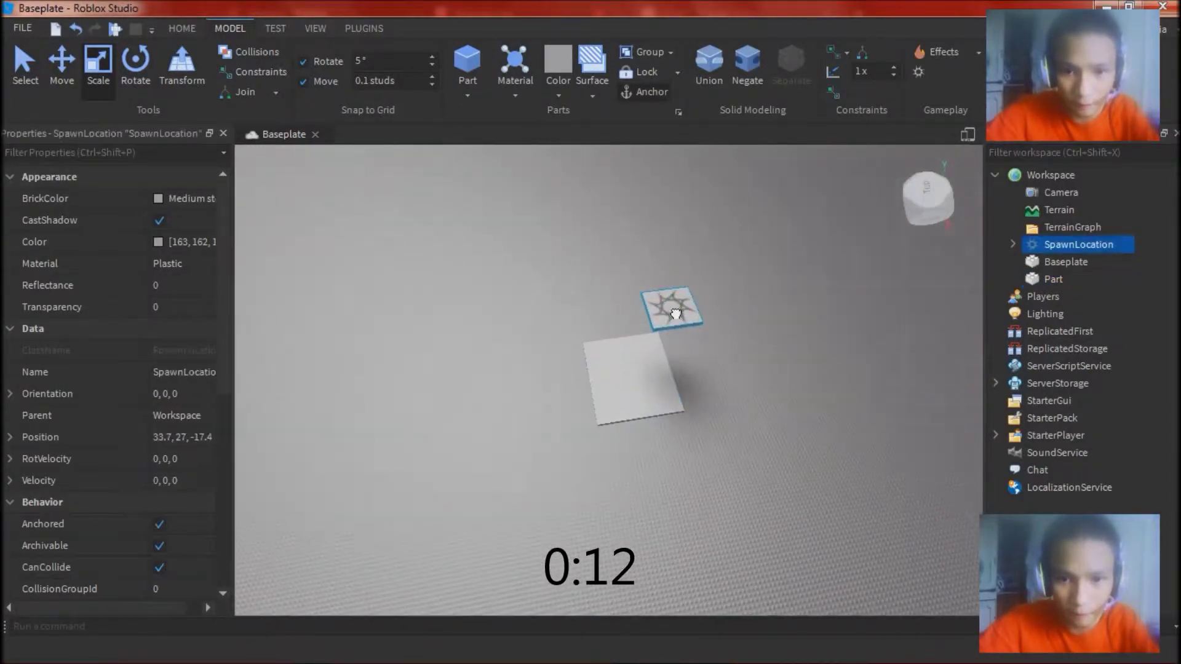
{"action": "left_click_drag", "start_coordinate": [635, 377], "coordinate": [647, 258]}
{"action": "key", "text": "ctrl+2"}
Scale the platform part upward into a tall block that reaches the spawn location.
{"action": "left_click", "coordinate": [622, 390]}
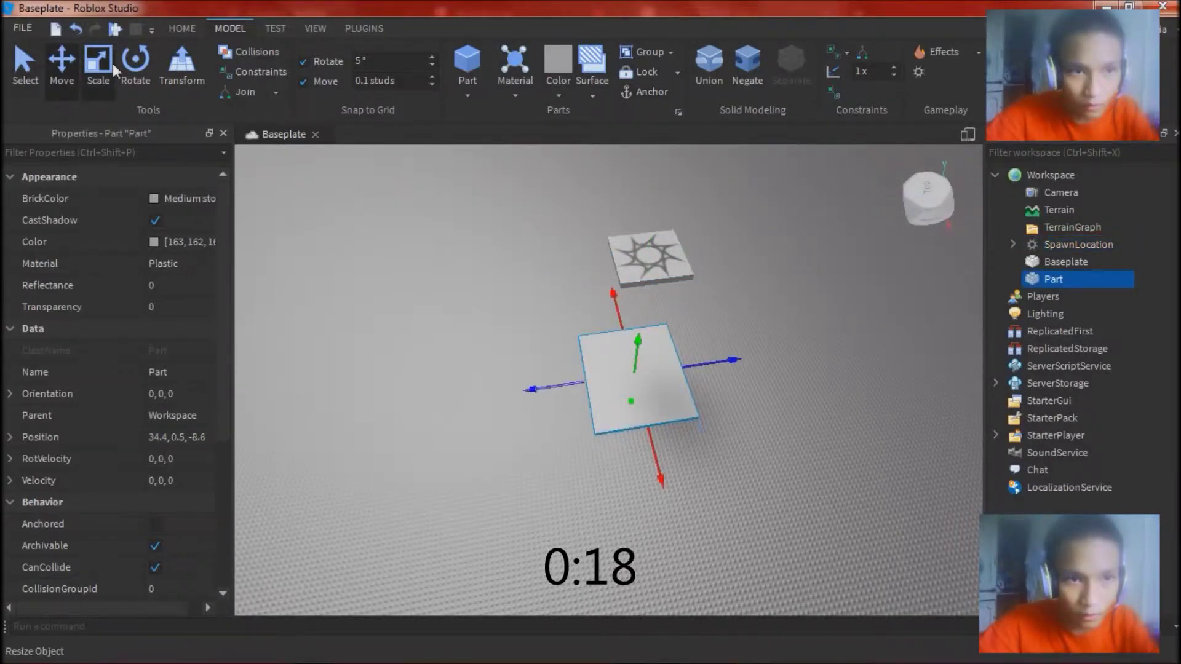
{"action": "left_click_drag", "start_coordinate": [634, 370], "coordinate": [633, 246]}
{"action": "right_click_drag", "start_coordinate": [584, 338], "coordinate": [503, 408]}
{"action": "scroll", "coordinate": [580, 326], "scroll_direction": "up", "scroll_amount": 4}
{"action": "scroll", "coordinate": [537, 324], "scroll_direction": "down", "scroll_amount": 1}
Duplicate the tall block and turn the copy into a thin wall standing beside it along the X axis.
{"action": "key", "text": "ctrl+d"}
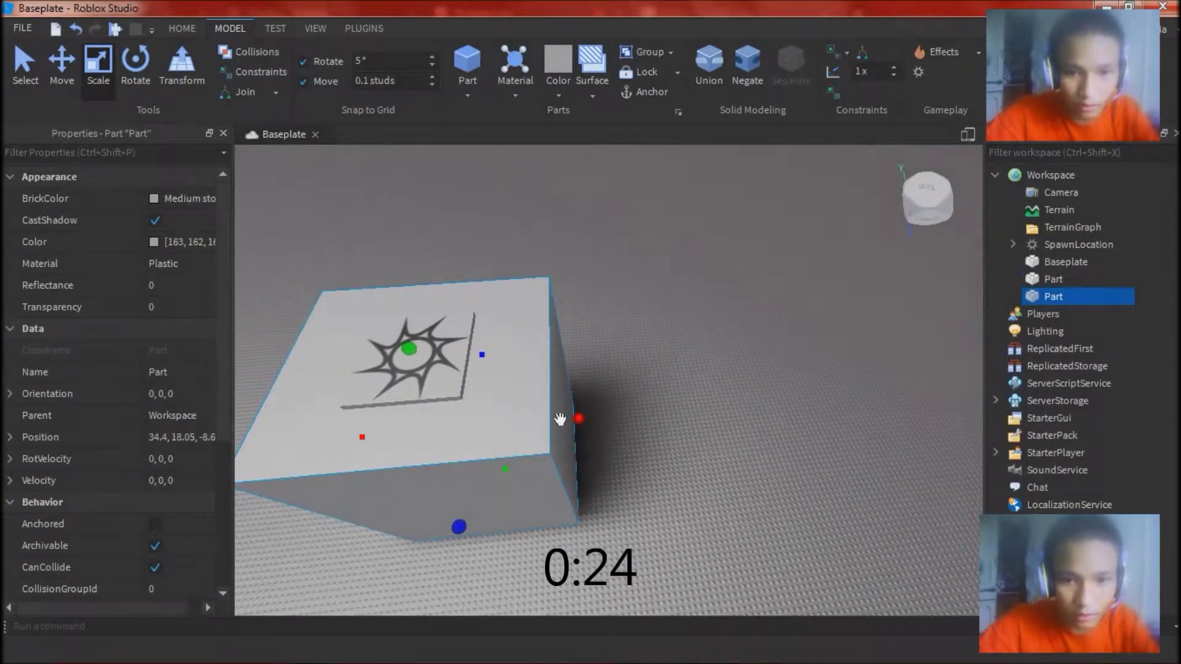
{"action": "left_click_drag", "start_coordinate": [571, 425], "coordinate": [567, 398]}
Duplicate the thin wall twice and space the copies farther along the X axis.
{"action": "key", "text": "ctrl+d"}
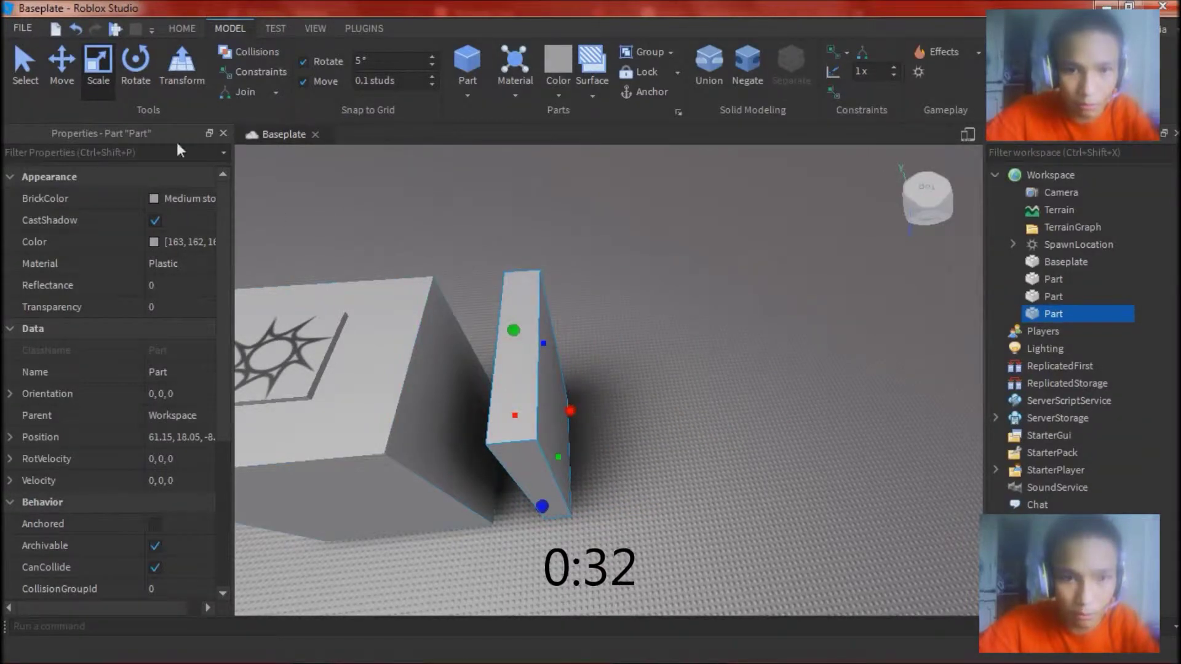
{"action": "left_click_drag", "start_coordinate": [566, 411], "coordinate": [681, 414]}
{"action": "key", "text": "ctrl+d"}
{"action": "middle_click_drag", "start_coordinate": [680, 414], "coordinate": [575, 399]}
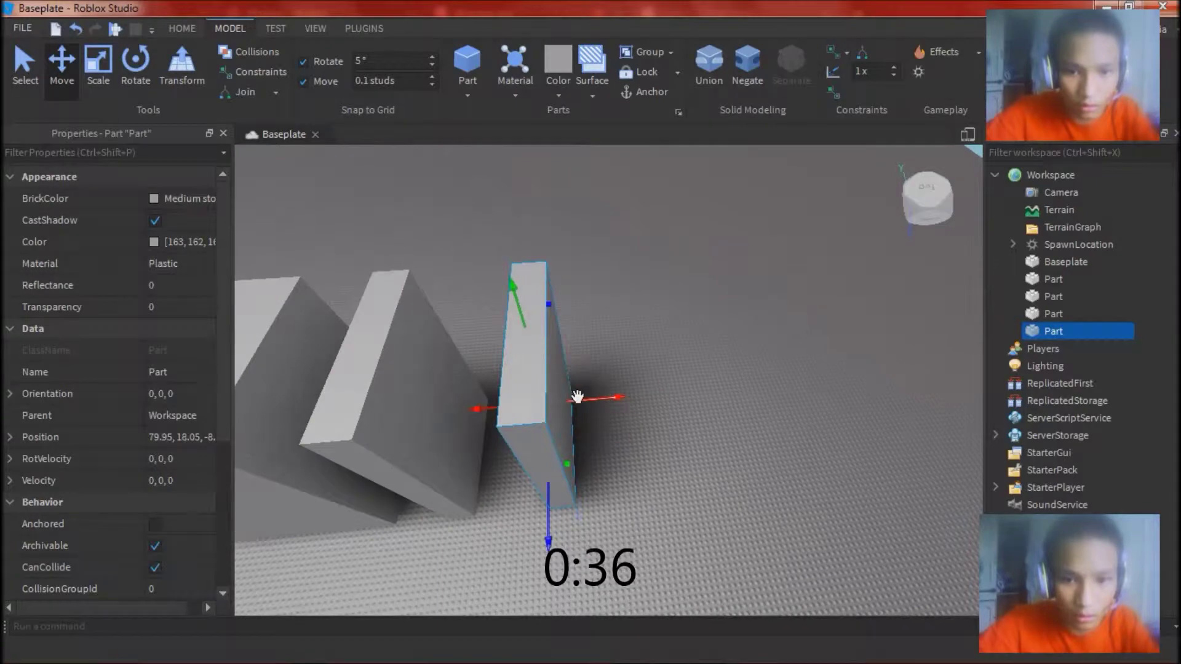
{"action": "left_click_drag", "start_coordinate": [577, 397], "coordinate": [710, 400]}
Shift the second and third thin walls along the X axis to tighten the gaps between them.
{"action": "left_click", "coordinate": [557, 392]}
{"action": "left_click_drag", "start_coordinate": [585, 396], "coordinate": [554, 395]}
{"action": "left_click", "coordinate": [699, 390]}
{"action": "left_click_drag", "start_coordinate": [638, 397], "coordinate": [609, 395]}
{"action": "left_click", "coordinate": [702, 325]}
{"action": "key", "text": "a"}
{"action": "key", "text": "s"}
{"action": "left_click", "coordinate": [661, 360]}
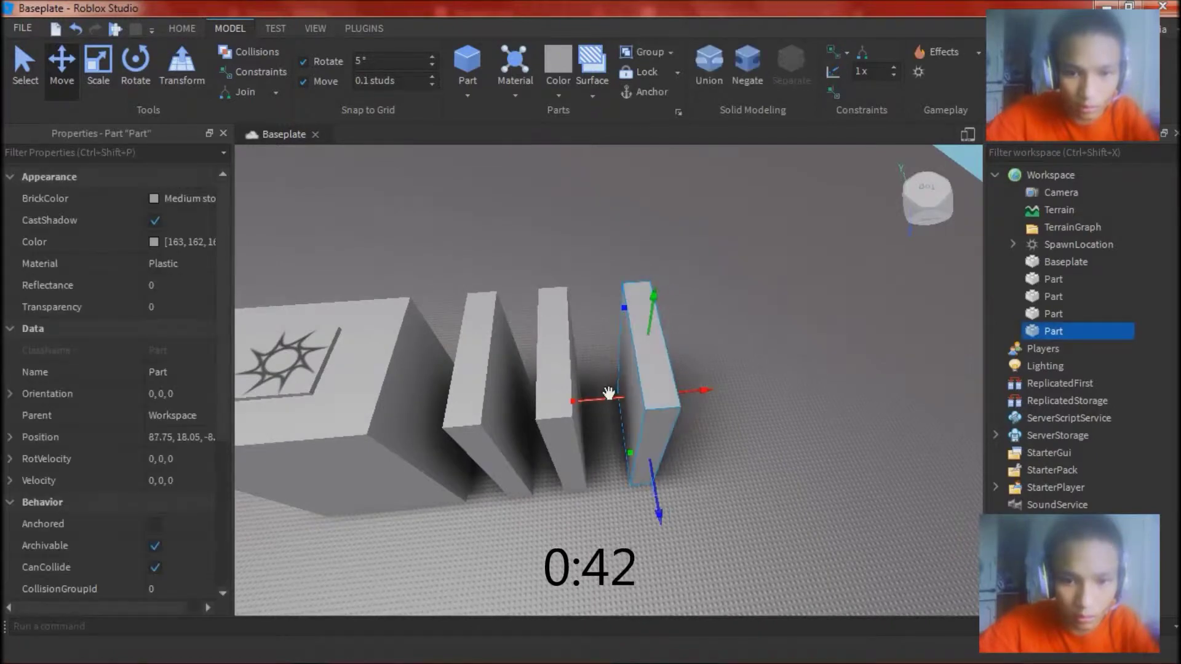
{"action": "left_click", "coordinate": [593, 354]}
Duplicate the tall starting block and move the copy beyond the last wall as the end platform.
{"action": "left_click", "coordinate": [374, 369]}
{"action": "key", "text": "ctrl+d"}
{"action": "left_click_drag", "start_coordinate": [496, 408], "coordinate": [893, 403]}
{"action": "left_click", "coordinate": [747, 493]}
{"action": "key", "text": "a"}
{"action": "key", "text": "s"}
{"action": "right_click_drag", "start_coordinate": [747, 493], "coordinate": [747, 495]}
{"action": "scroll", "coordinate": [746, 493], "scroll_direction": "up", "scroll_amount": 1}
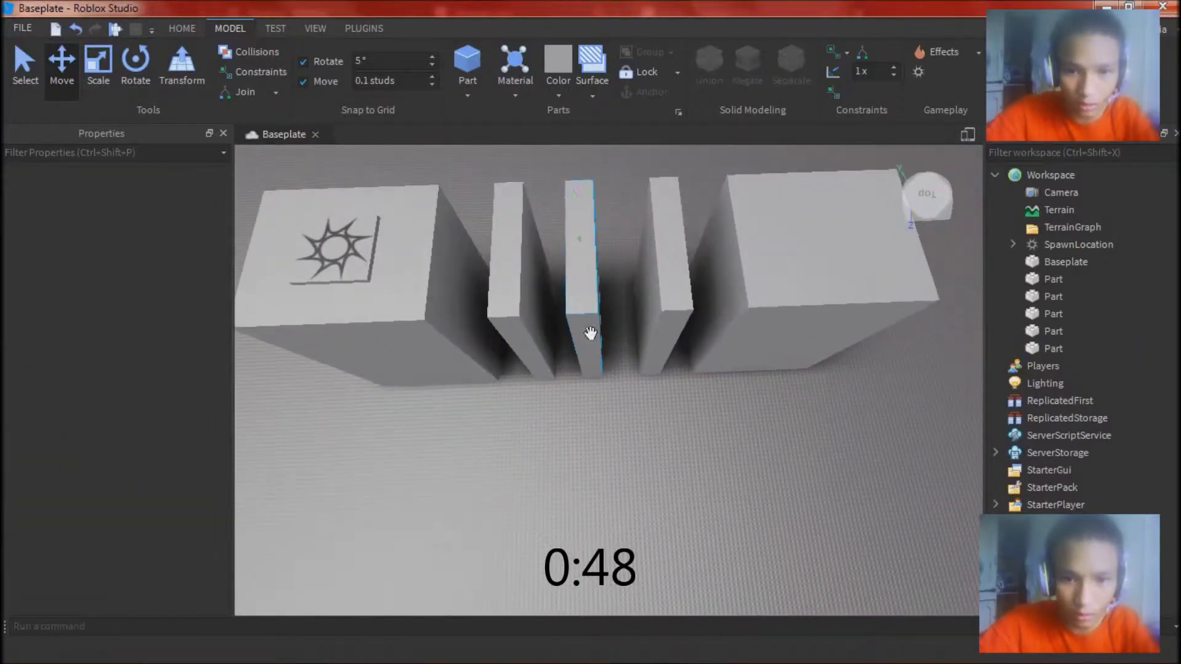
Nudge the middle thin wall along the X axis toward the third wall and deselect it.
{"action": "left_click", "coordinate": [598, 345]}
{"action": "left_click_drag", "start_coordinate": [615, 299], "coordinate": [620, 298]}
{"action": "left_click", "coordinate": [627, 467]}
Inspect the row of walls and the spawn block from several angles.
{"action": "key", "text": "s"}
{"action": "key", "text": "a"}
{"action": "right_click_drag", "start_coordinate": [627, 466], "coordinate": [597, 447]}
{"action": "scroll", "coordinate": [628, 465], "scroll_direction": "up", "scroll_amount": 4}
{"action": "key", "text": "d"}
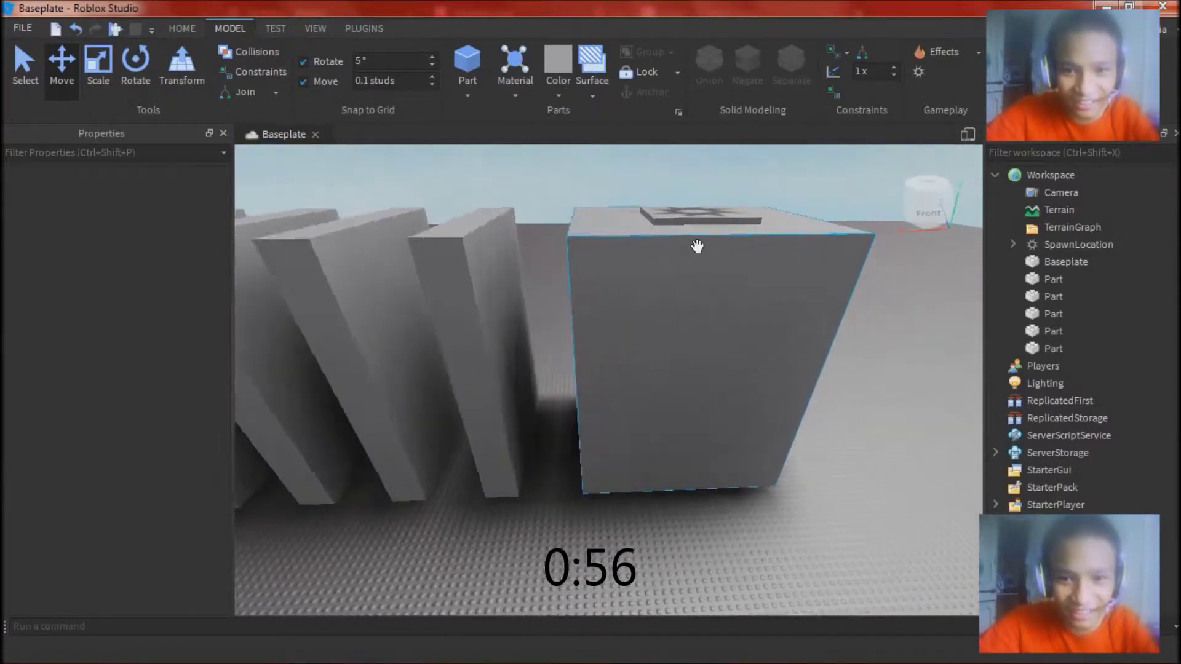
{"action": "right_click_drag", "start_coordinate": [697, 247], "coordinate": [699, 238]}
{"action": "key", "text": "s"}
{"action": "key", "text": "d"}
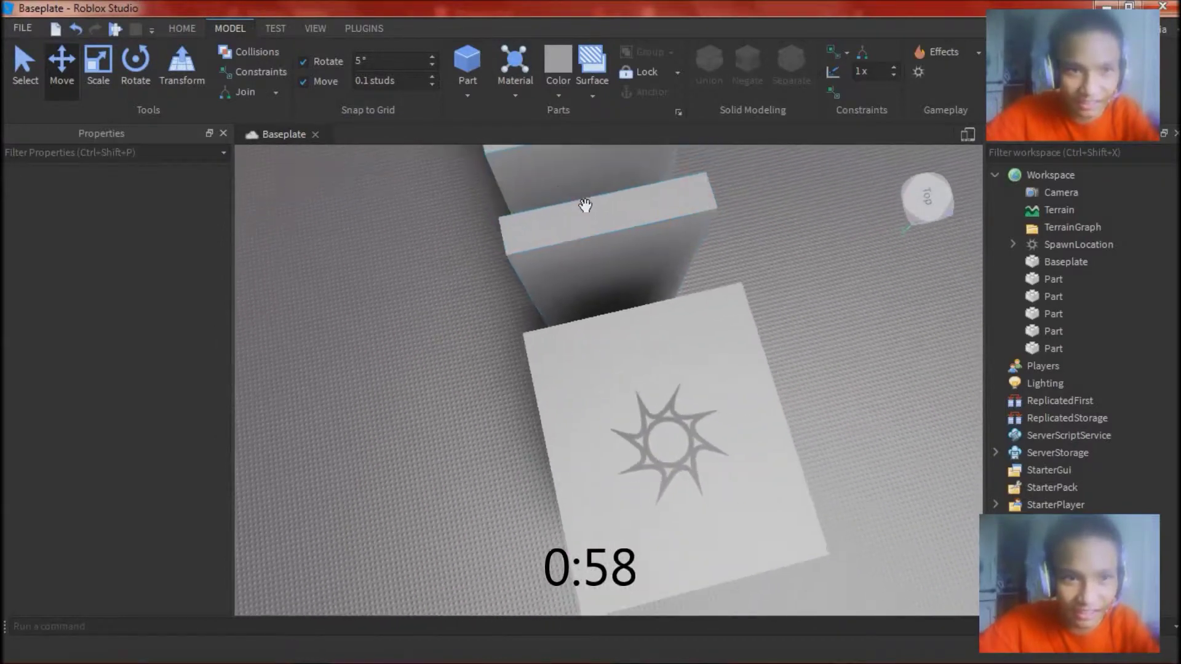
{"action": "key", "text": "w"}
{"action": "left_click", "coordinate": [701, 477]}
{"action": "right_click_drag", "start_coordinate": [732, 457], "coordinate": [735, 455]}
{"action": "key", "text": "w"}
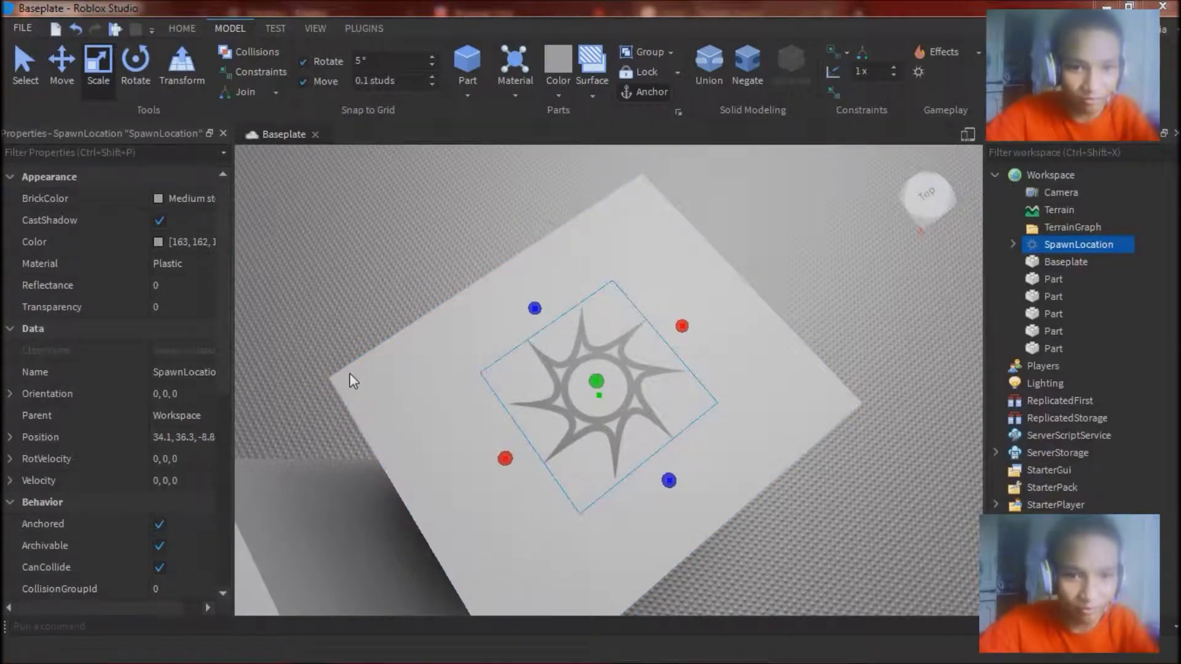
{"action": "key", "text": "alt+Tab"}
{"action": "key", "text": "alt+Tab"}
{"action": "right_click_drag", "start_coordinate": [732, 322], "coordinate": [732, 323]}
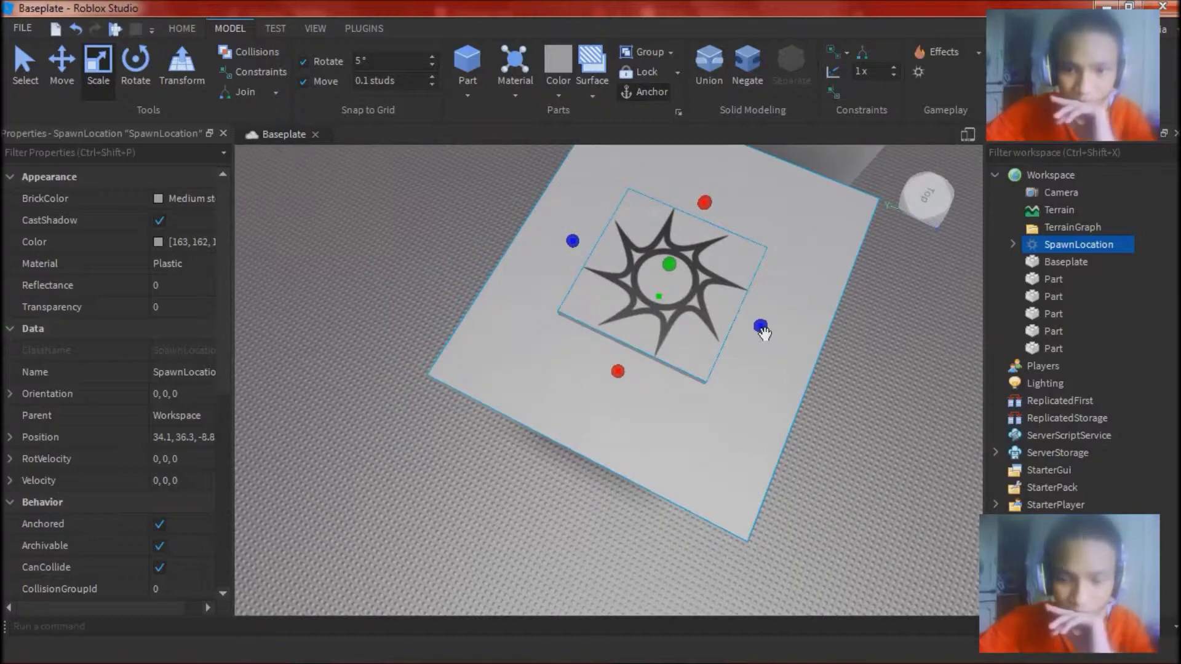
{"action": "right_click_drag", "start_coordinate": [803, 253], "coordinate": [803, 253]}
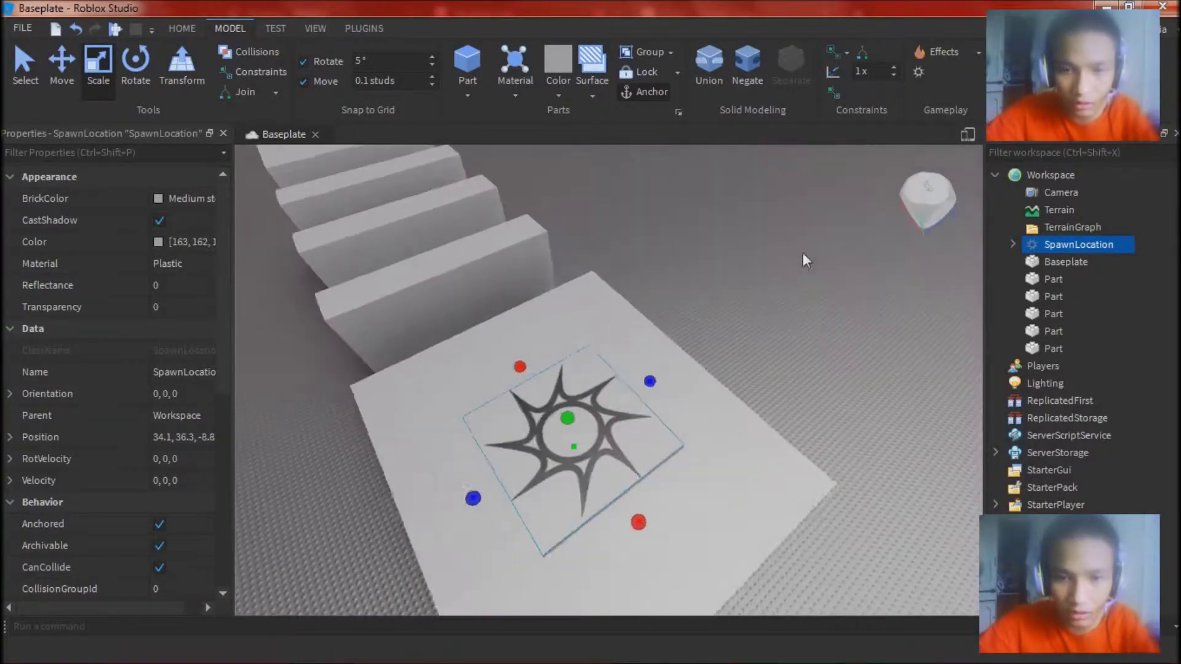
{"action": "left_click", "coordinate": [803, 253]}
{"action": "right_click_drag", "start_coordinate": [630, 394], "coordinate": [630, 394]}
{"action": "key", "text": "d"}
{"action": "key", "text": "w"}
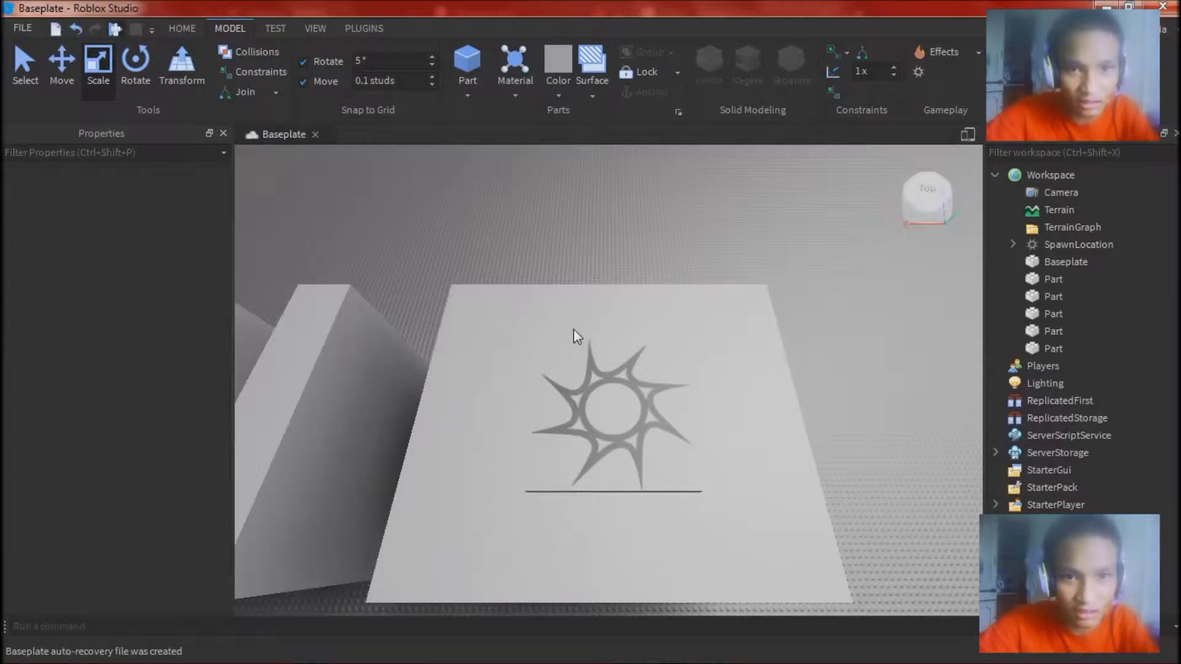
Playtest the course, jumping the character from the spawn block toward the first walls.
{"action": "key", "text": "F5"}
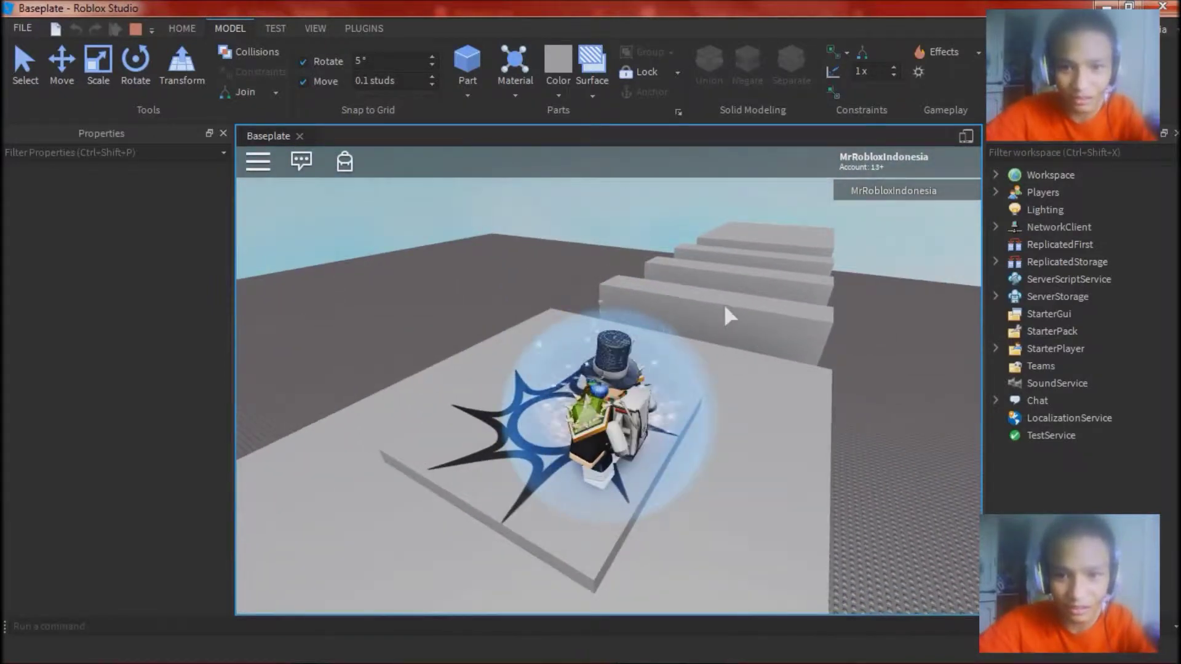
{"action": "key", "text": "w"}
{"action": "right_click_drag", "start_coordinate": [726, 306], "coordinate": [726, 307]}
{"action": "key", "text": "space"}
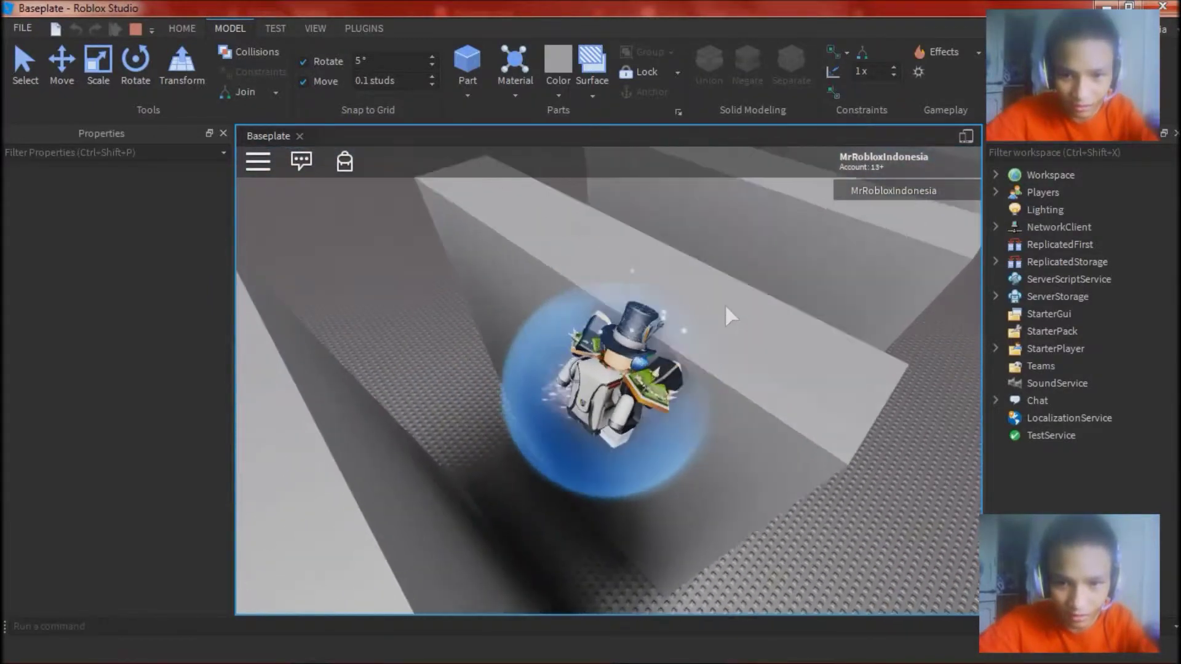
{"action": "key", "text": "w"}
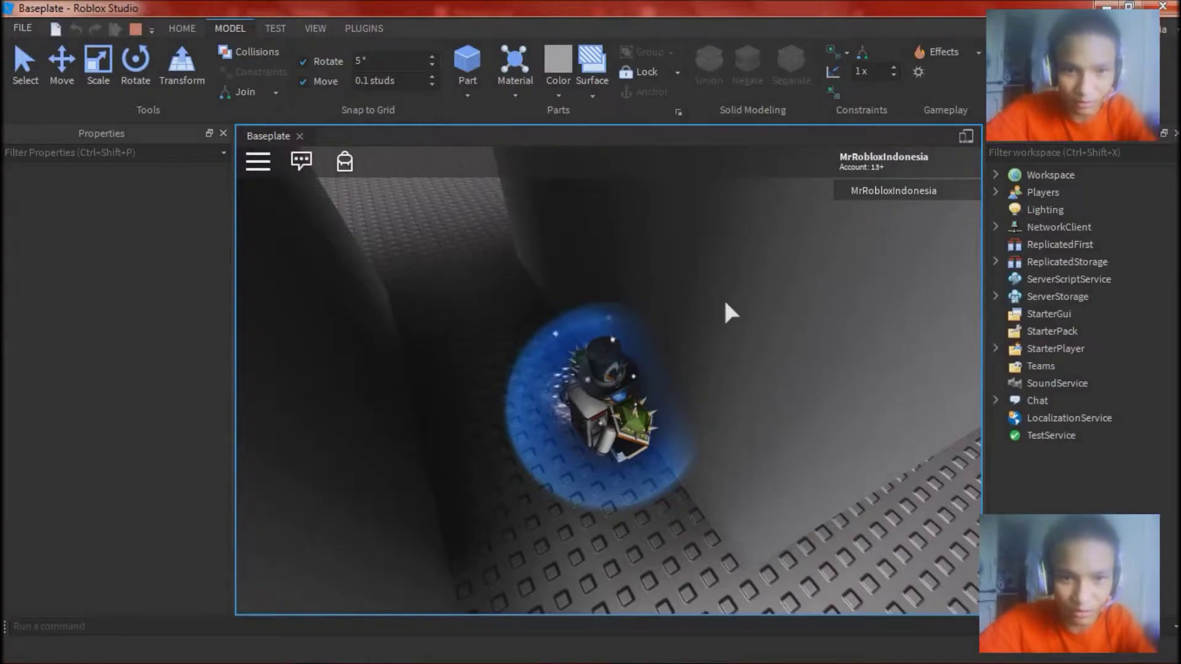
Reset the fallen character to respawn on the starting block.
{"action": "left_click", "coordinate": [258, 161]}
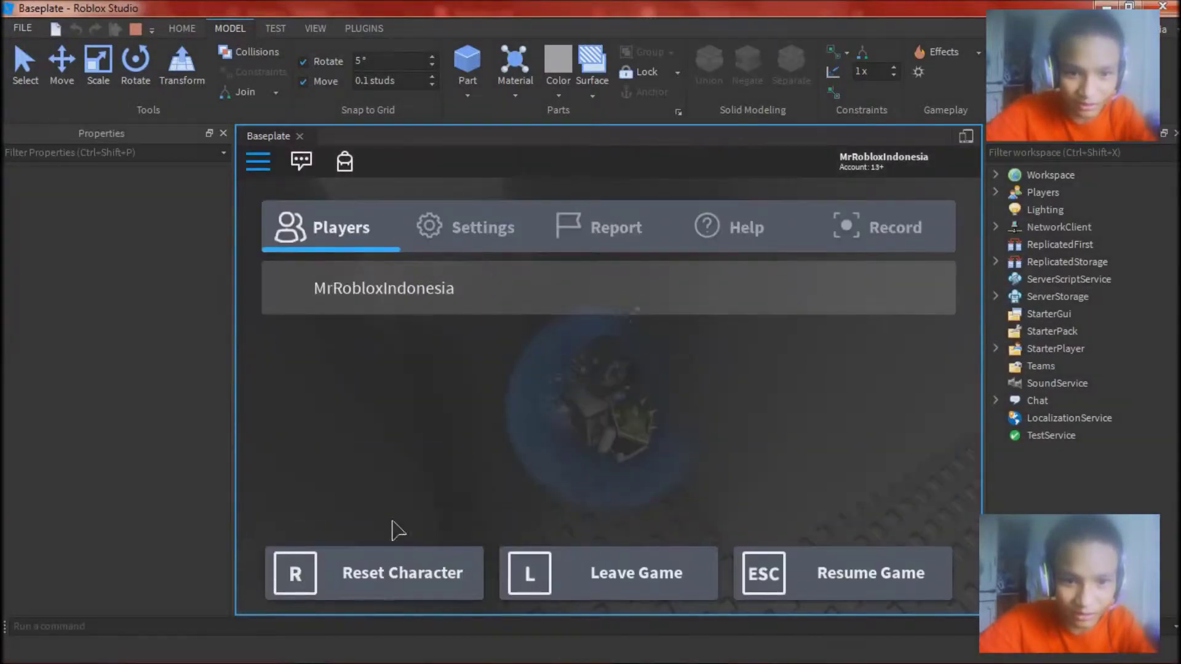
{"action": "left_click", "coordinate": [398, 560]}
{"action": "left_click", "coordinate": [543, 455]}
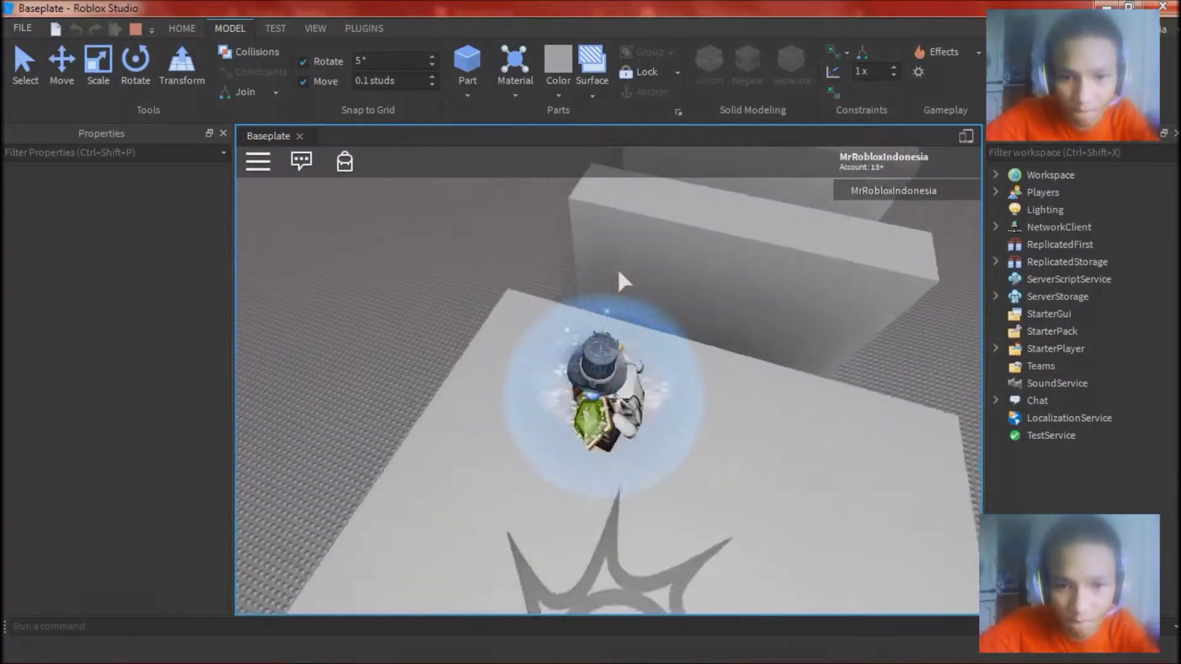
Check the Shift Lock Switch in the game settings and return to the playtest.
{"action": "left_click", "coordinate": [257, 161]}
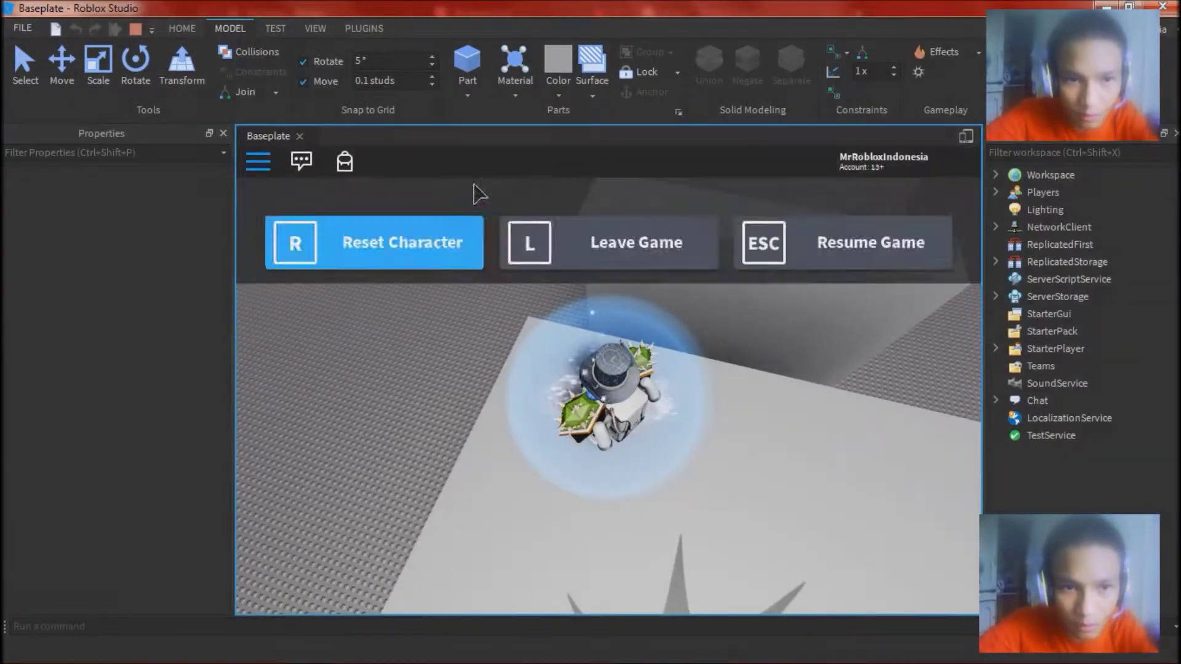
{"action": "left_click", "coordinate": [509, 234]}
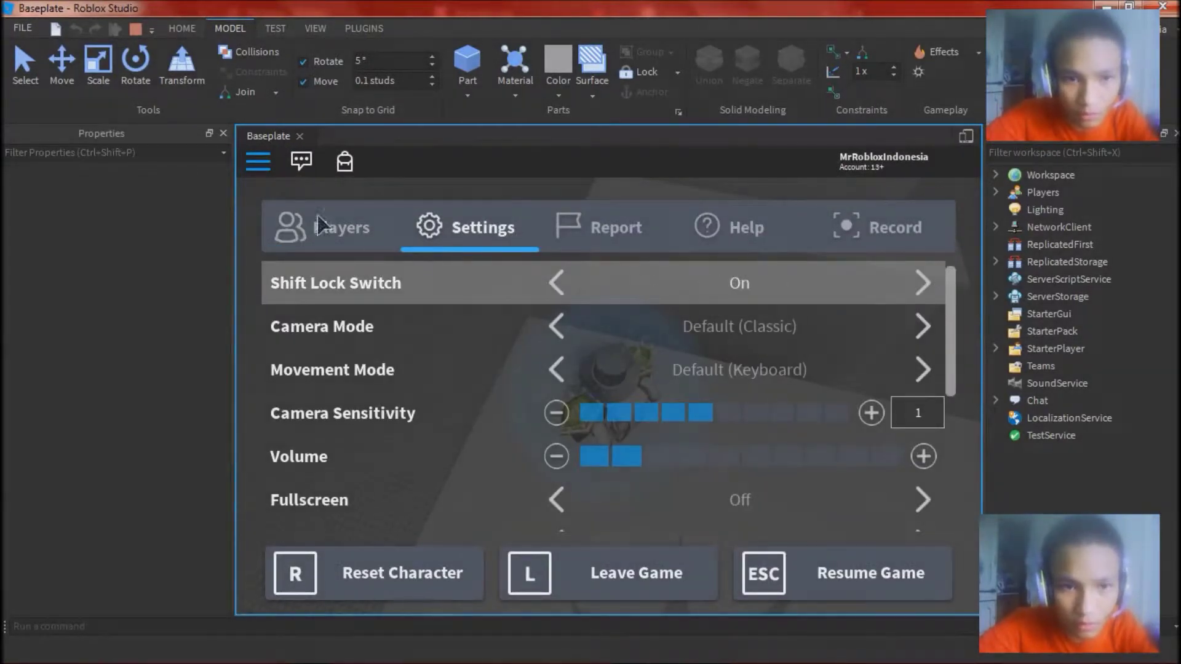
{"action": "left_click", "coordinate": [257, 161]}
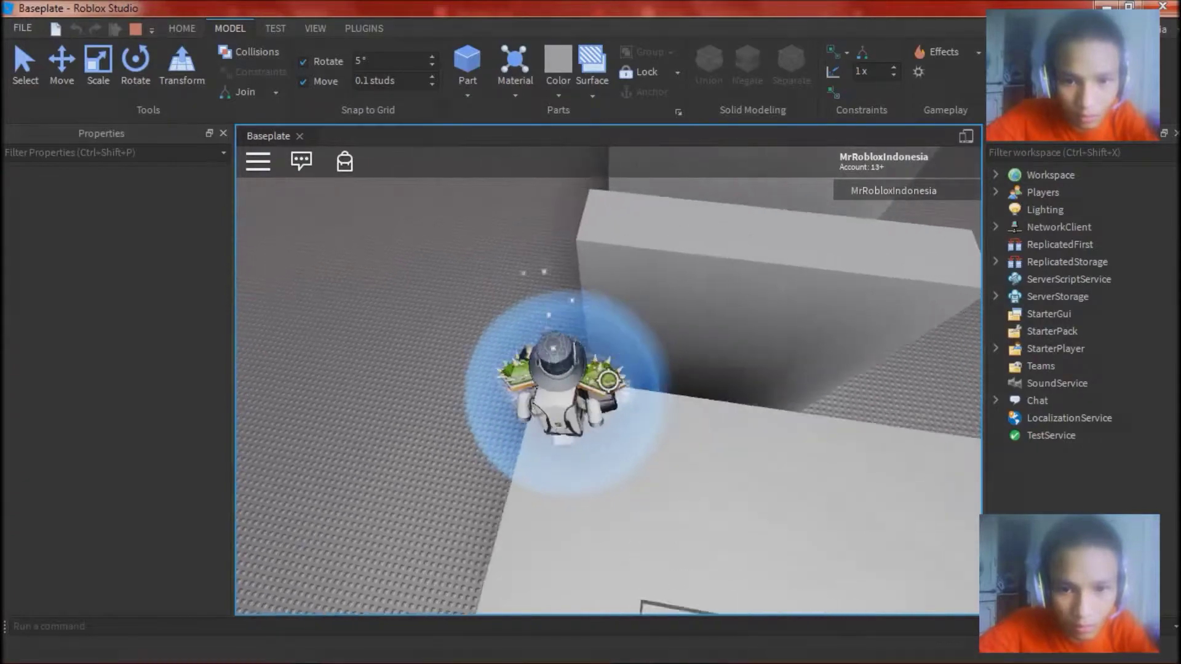
Retry the jump toward the first wall and reset the fallen character onto the spawn block.
{"action": "key", "text": "w"}
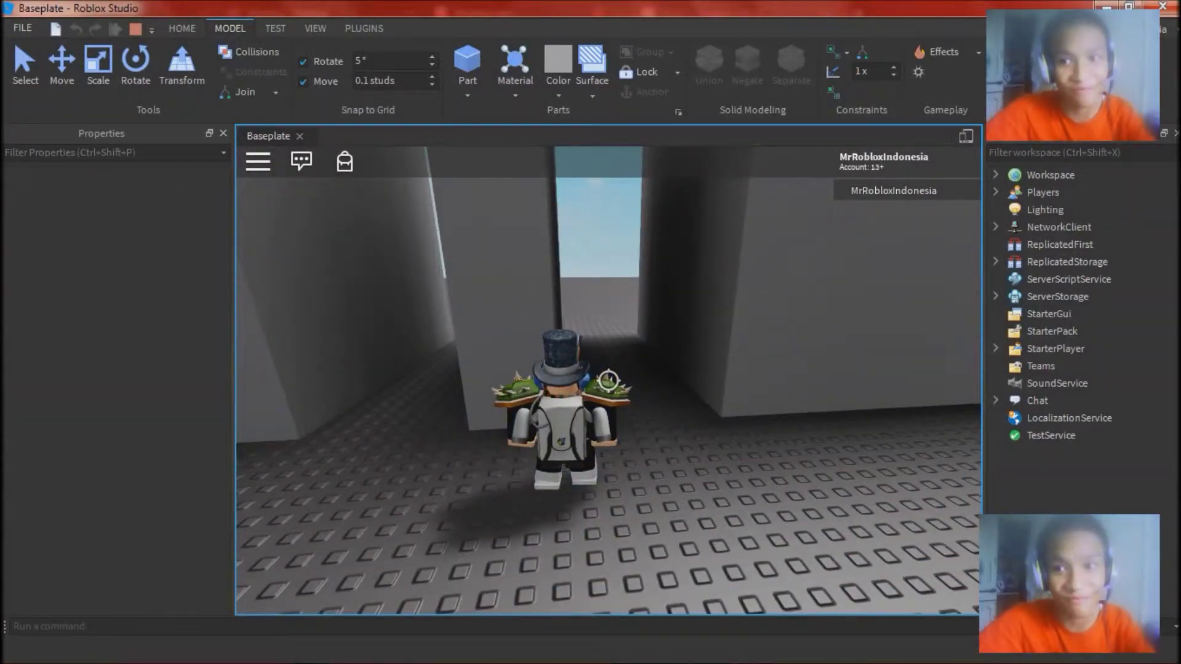
{"action": "key", "text": "shift"}
{"action": "left_click", "coordinate": [258, 162]}
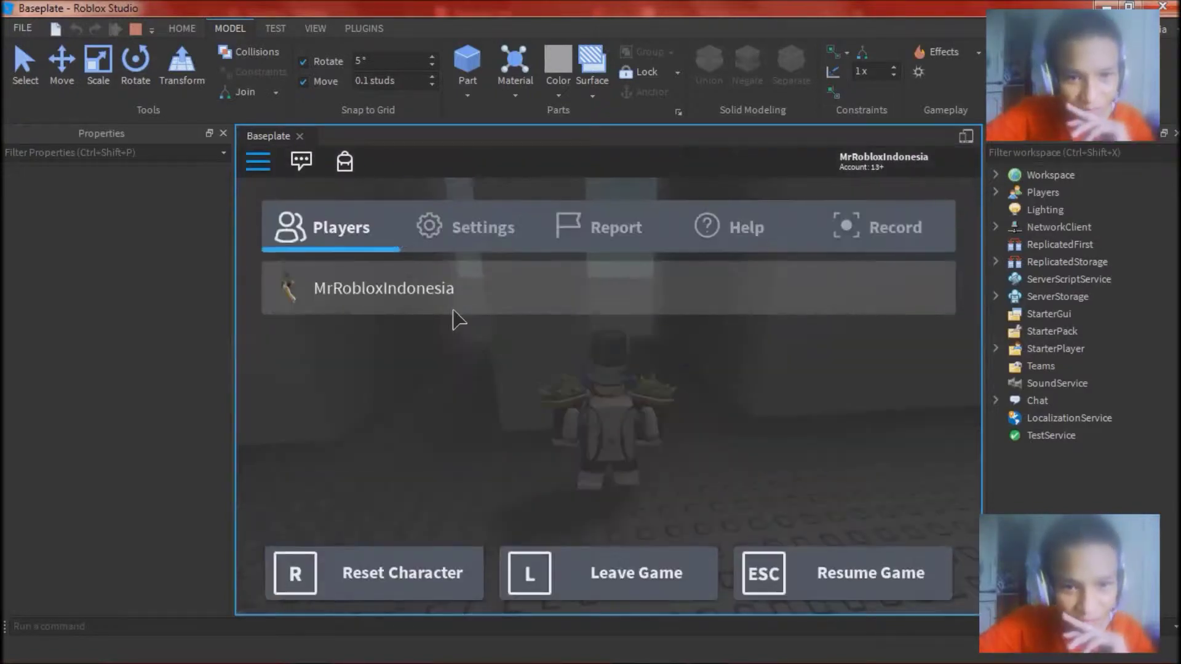
{"action": "left_click", "coordinate": [392, 569]}
{"action": "left_click", "coordinate": [556, 469]}
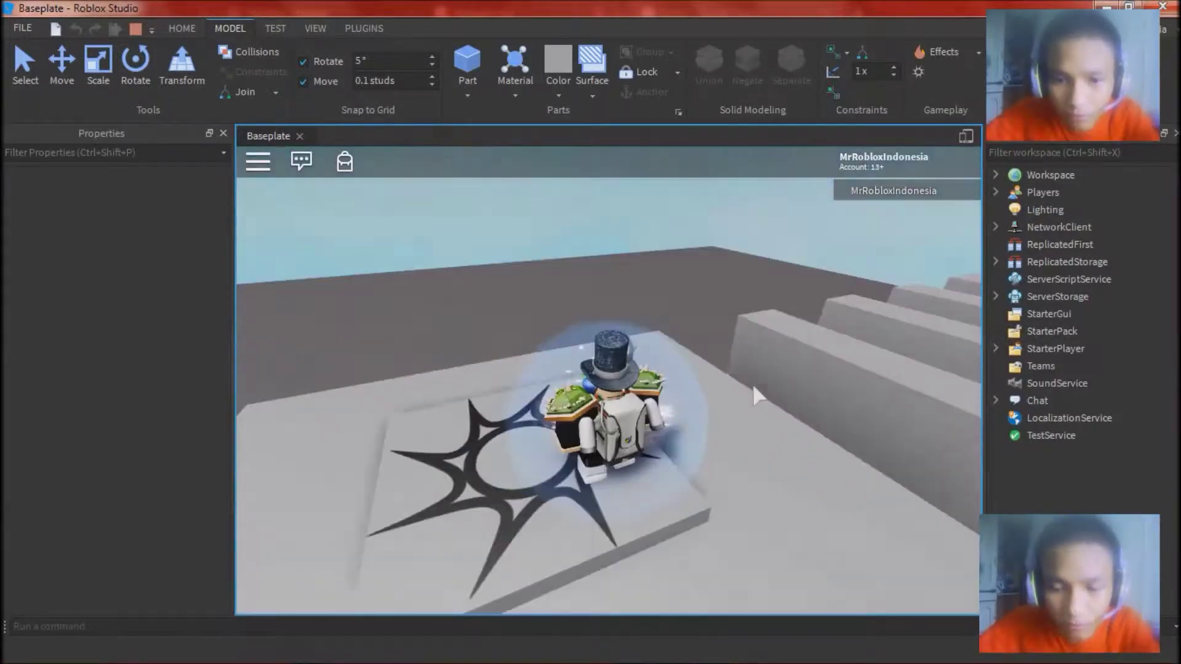
Playtest the course by jumping the character from the spawn block across all the walls onto the end platform.
{"action": "key", "text": "d"}
{"action": "key", "text": "d"}
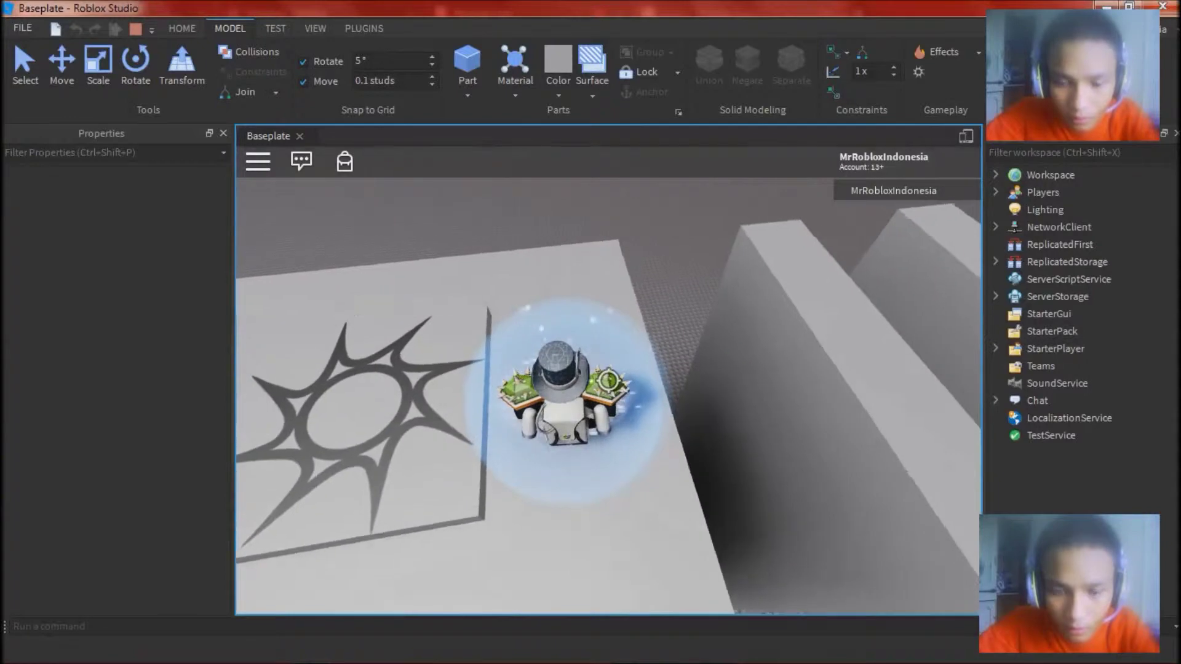
{"action": "key", "text": "d"}
{"action": "key", "text": "space"}
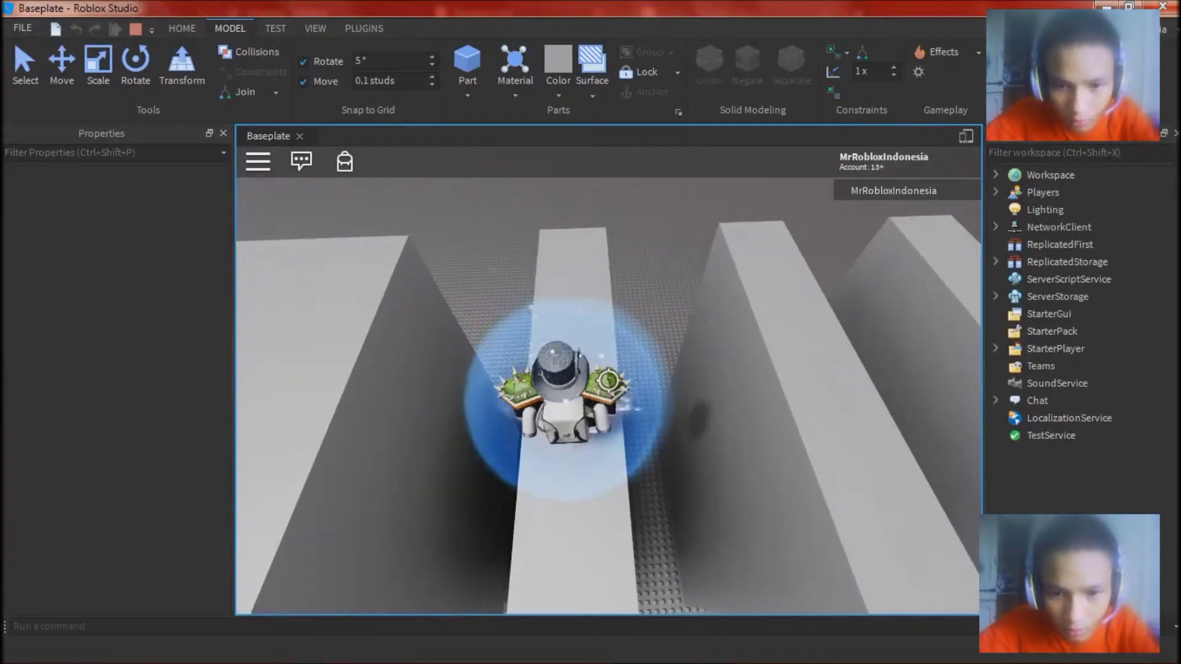
{"action": "key", "text": "space"}
{"action": "key", "text": "d"}
{"action": "key", "text": "space"}
{"action": "key", "text": "d"}
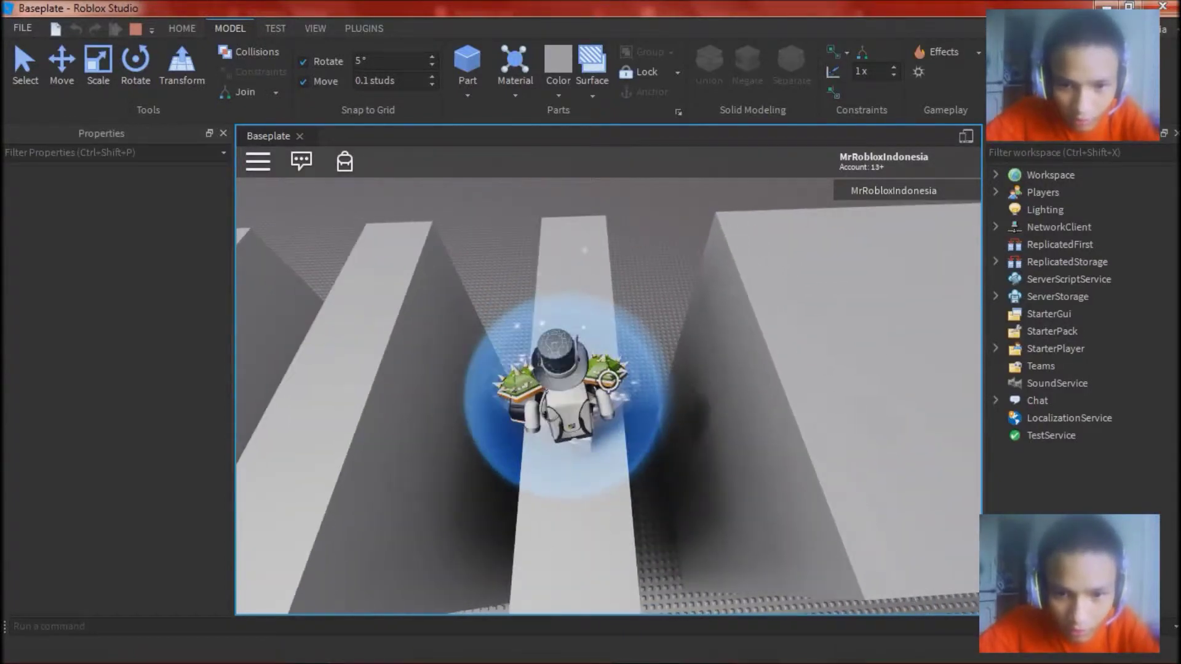
{"action": "key", "text": "space"}
{"action": "key", "text": "d"}
{"action": "key", "text": "d"}
View the whole course from the end platform and stop the playtest.
{"action": "key", "text": "shift"}
{"action": "right_click_drag", "start_coordinate": [609, 380], "coordinate": [610, 382]}
{"action": "scroll", "coordinate": [610, 381], "scroll_direction": "down", "scroll_amount": 4}
{"action": "key", "text": "d"}
{"action": "key", "text": "a"}
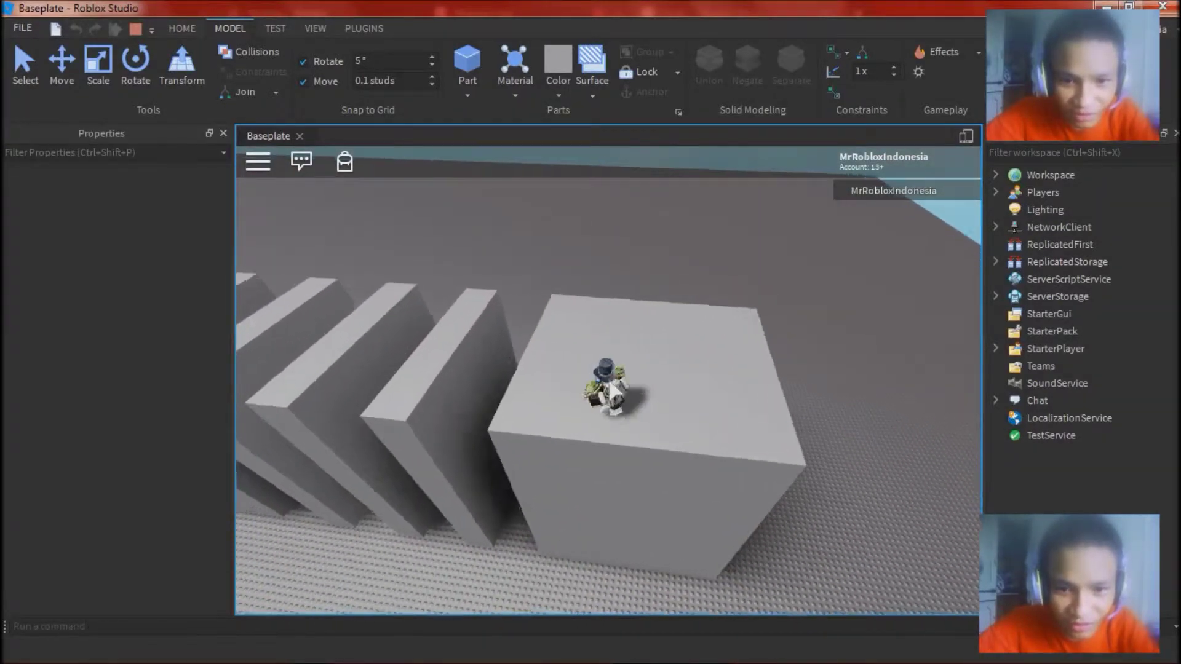
{"action": "scroll", "coordinate": [609, 381], "scroll_direction": "down", "scroll_amount": 4}
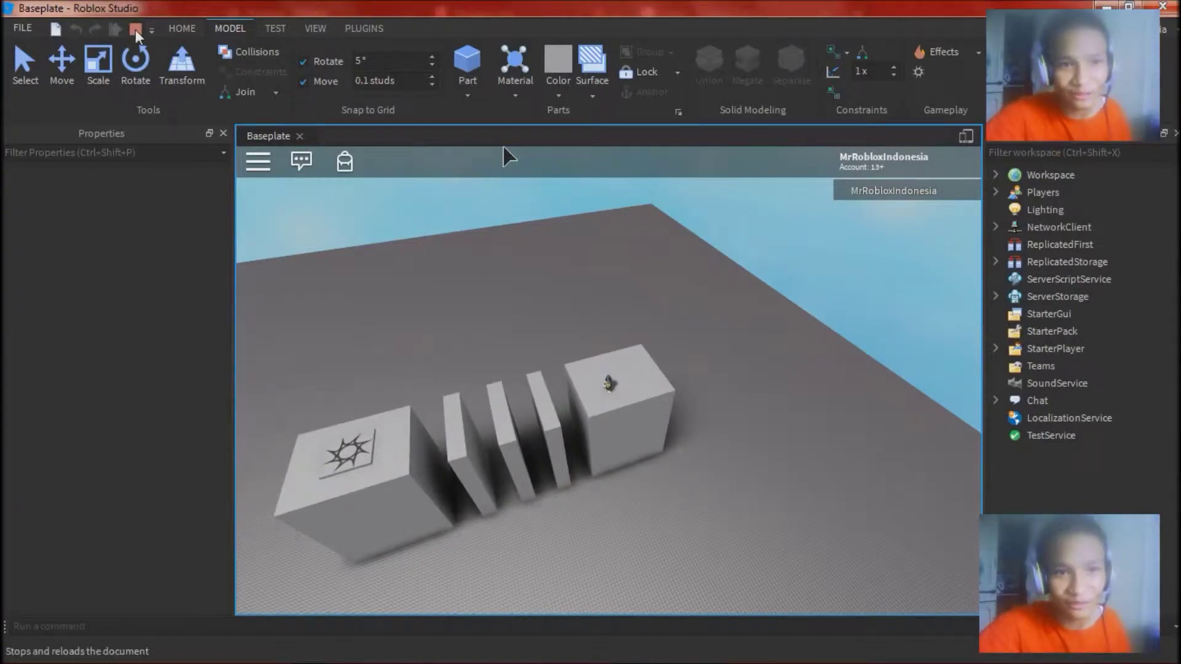
{"action": "key", "text": "shift+F5"}
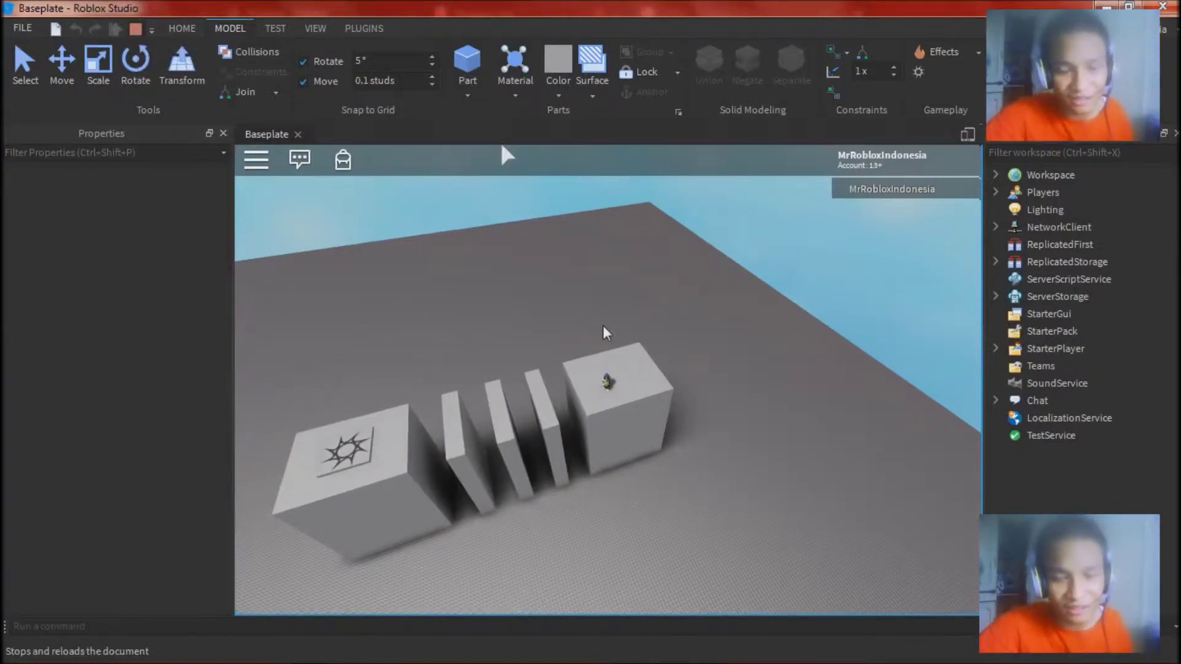
{"action": "scroll", "coordinate": [523, 372], "scroll_direction": "down", "scroll_amount": 5}
{"action": "right_click_drag", "start_coordinate": [533, 364], "coordinate": [533, 363]}
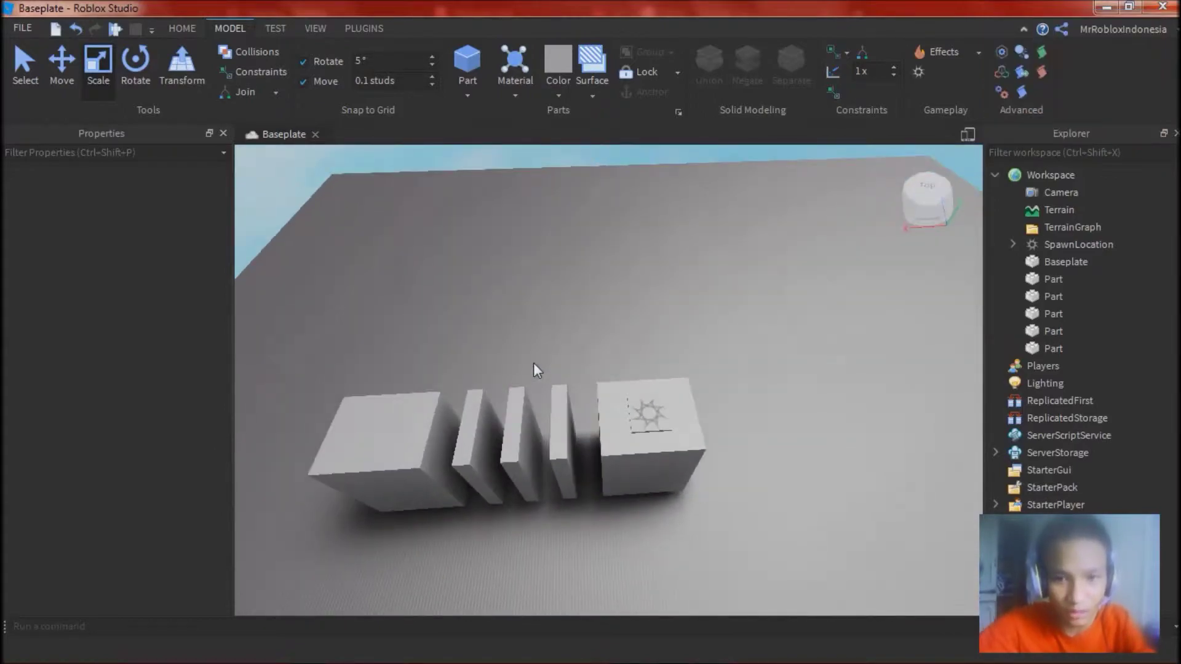
Switch to the browser, set the Google timer to 10 minutes, start it and return to Roblox Studio.
{"action": "key", "text": "alt+Tab"}
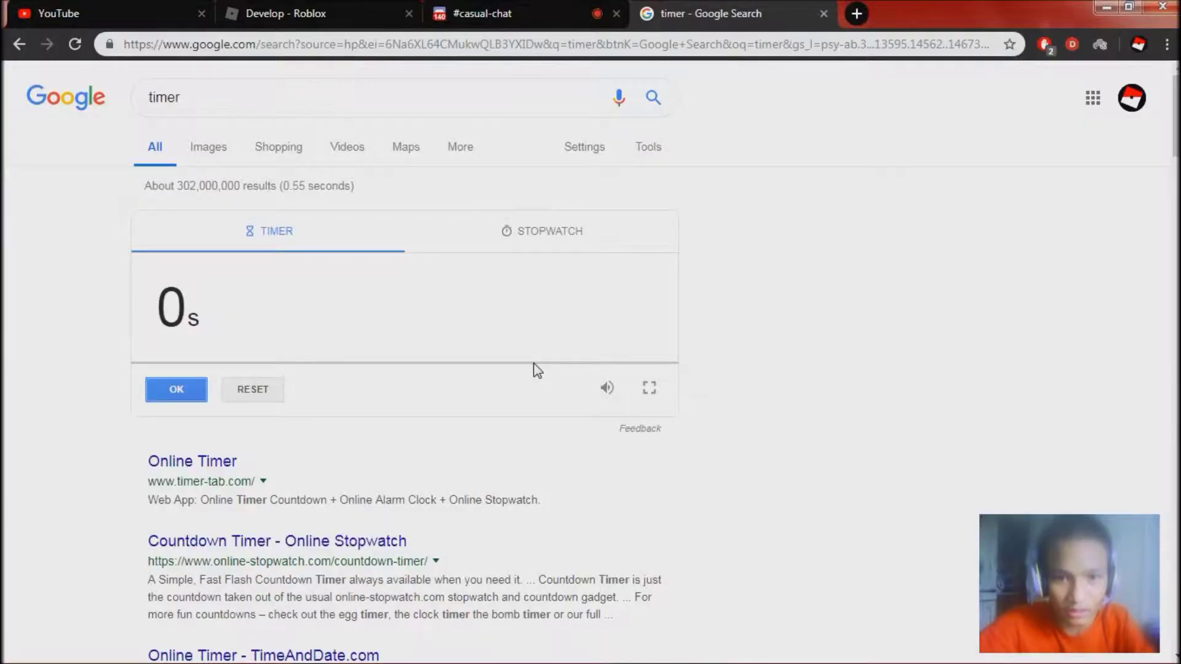
{"action": "left_click", "coordinate": [197, 317]}
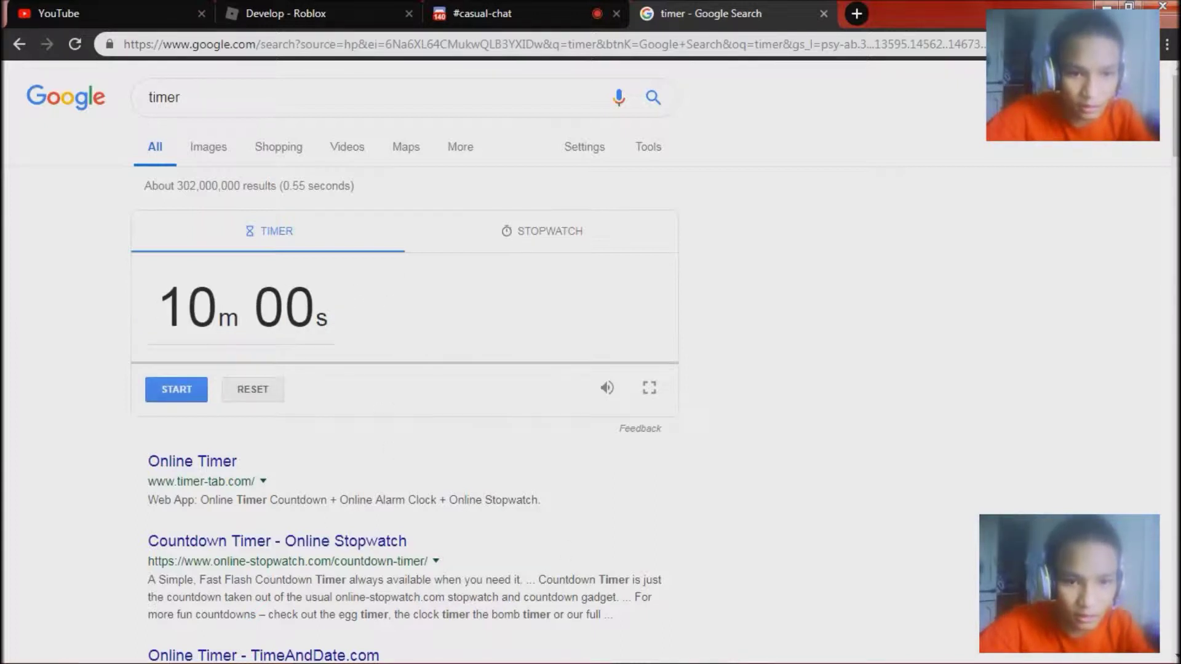
{"action": "mouse_move", "coordinate": [573, 640]}
{"action": "mouse_move", "coordinate": [665, 658]}
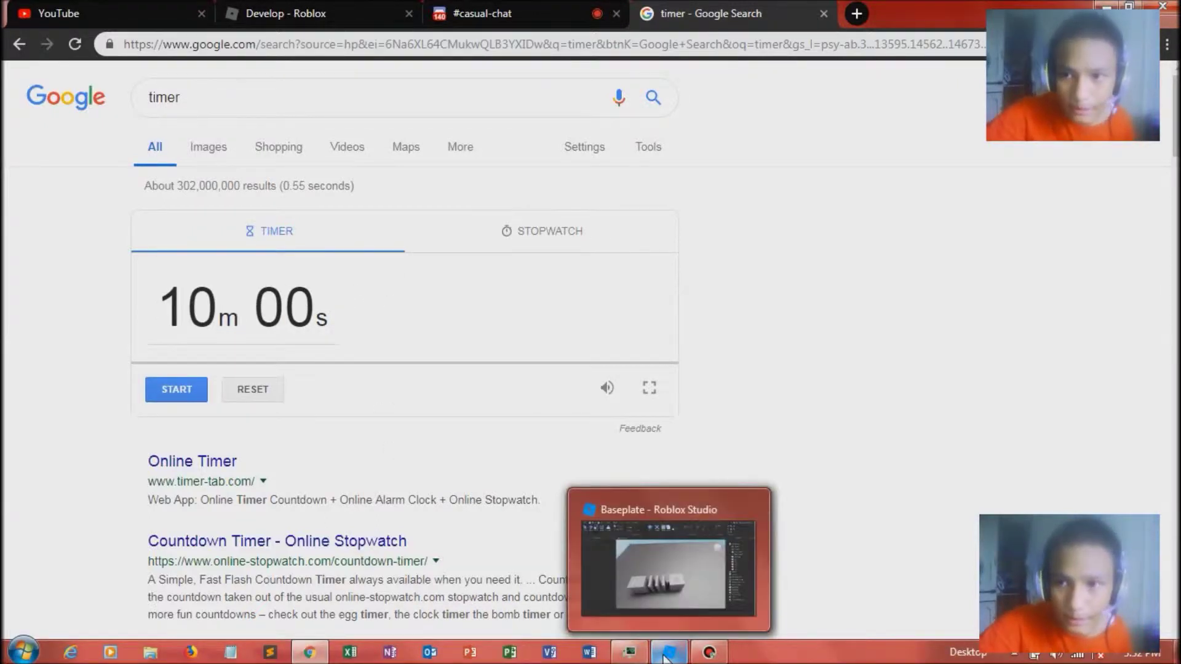
{"action": "left_click", "coordinate": [666, 658]}
{"action": "right_click_drag", "start_coordinate": [683, 478], "coordinate": [684, 478]}
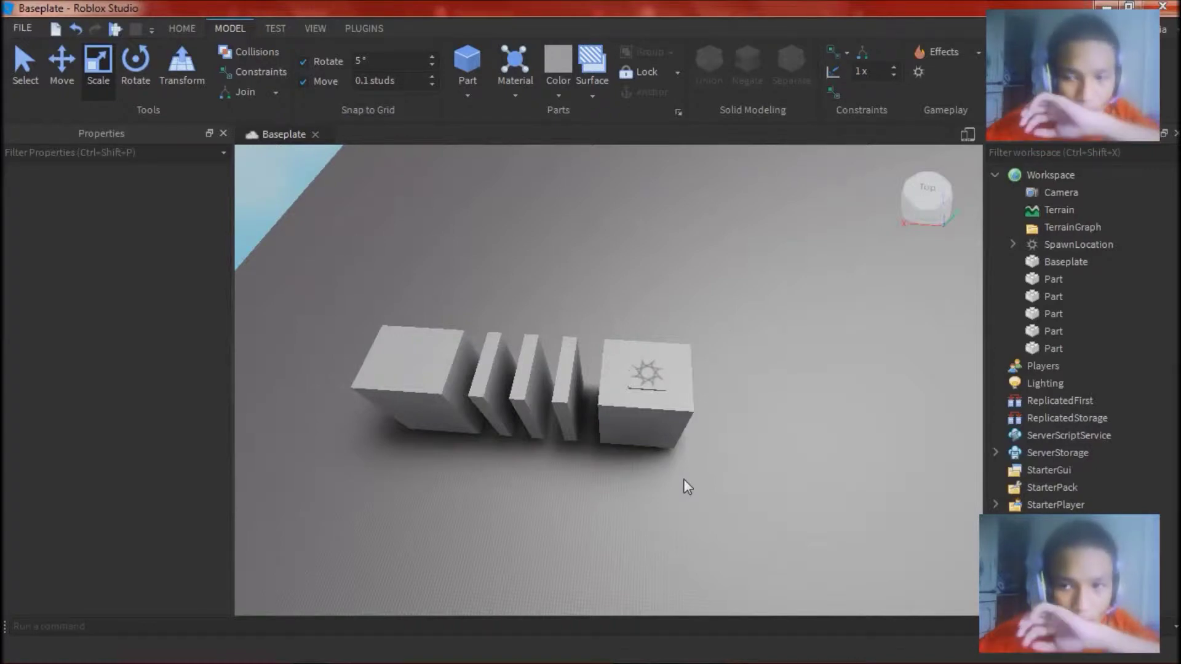
{"action": "scroll", "coordinate": [684, 478], "scroll_direction": "up", "scroll_amount": 2}
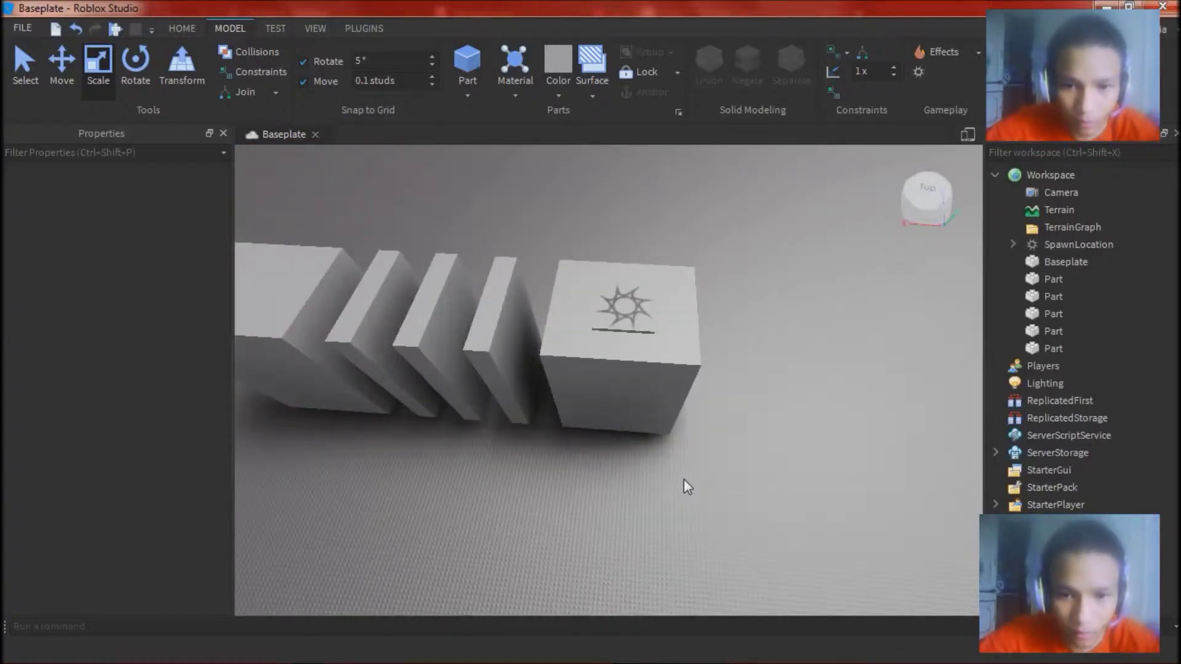
{"action": "key", "text": "alt+Tab"}
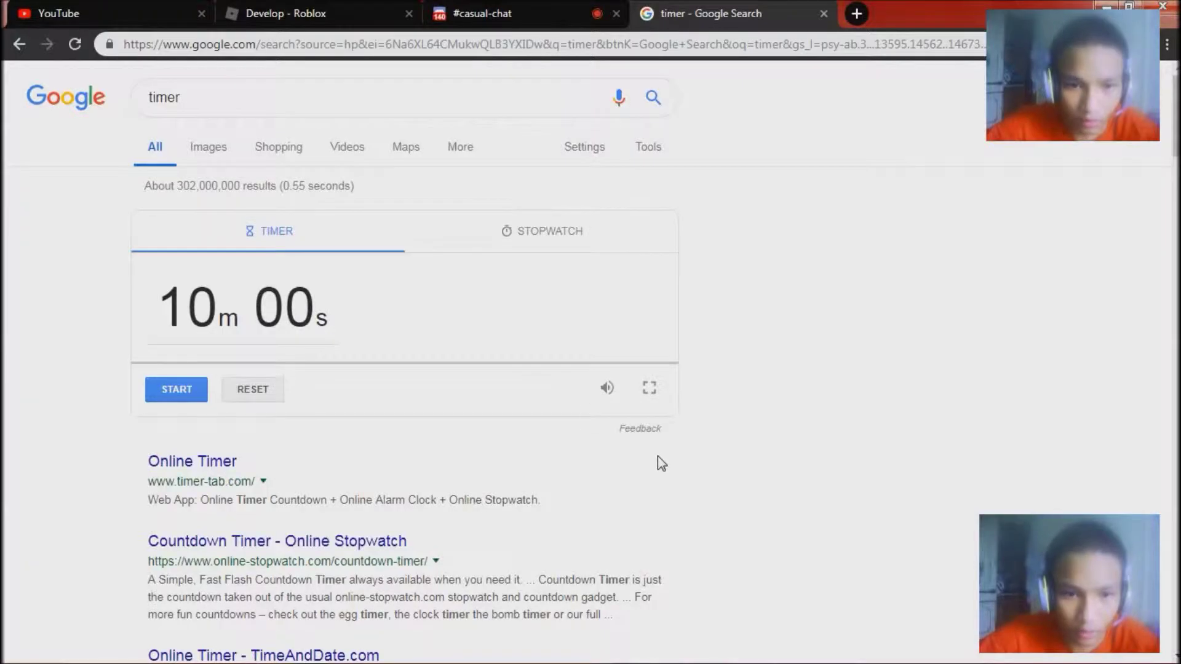
{"action": "left_click", "coordinate": [175, 394]}
{"action": "key", "text": "alt+Tab"}
Select the spawn location and all course blocks and rotate them 180 degrees about the vertical axis.
{"action": "right_click_drag", "start_coordinate": [717, 411], "coordinate": [717, 411]}
{"action": "scroll", "coordinate": [718, 411], "scroll_direction": "down", "scroll_amount": 2}
{"action": "left_click_drag", "start_coordinate": [738, 285], "coordinate": [425, 438]}
{"action": "left_click", "coordinate": [136, 66]}
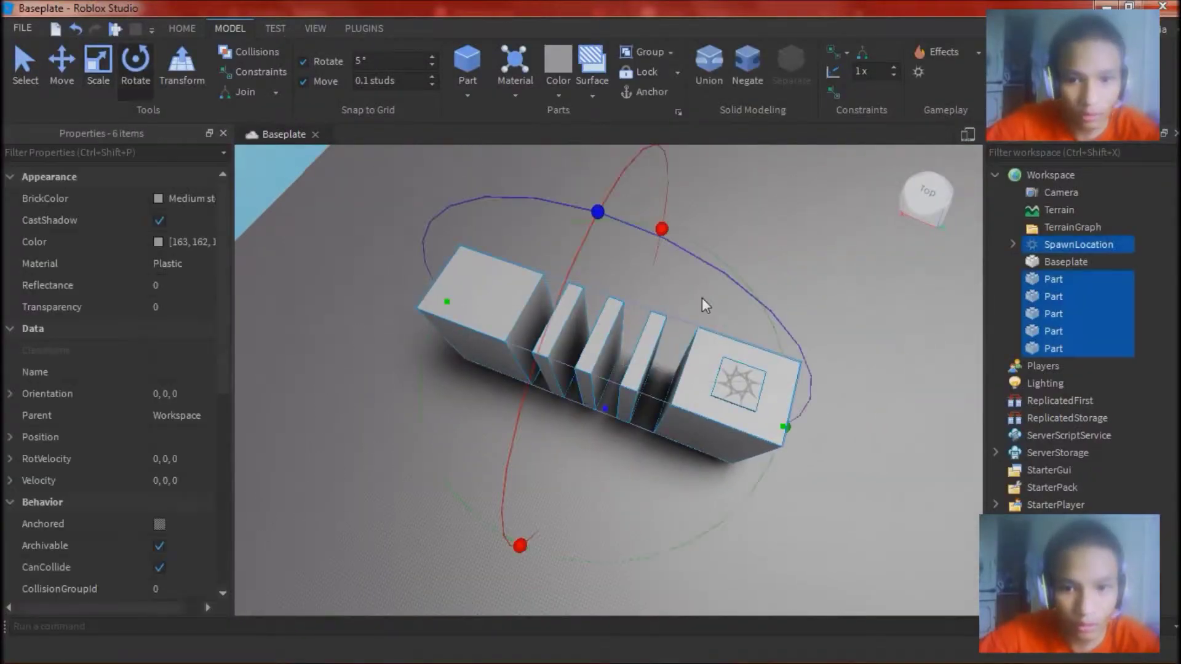
{"action": "left_click_drag", "start_coordinate": [662, 229], "coordinate": [657, 248]}
{"action": "left_click_drag", "start_coordinate": [786, 427], "coordinate": [384, 267]}
{"action": "left_click", "coordinate": [446, 218]}
{"action": "right_click_drag", "start_coordinate": [446, 218], "coordinate": [578, 280]}
{"action": "scroll", "coordinate": [579, 279], "scroll_direction": "down", "scroll_amount": 3}
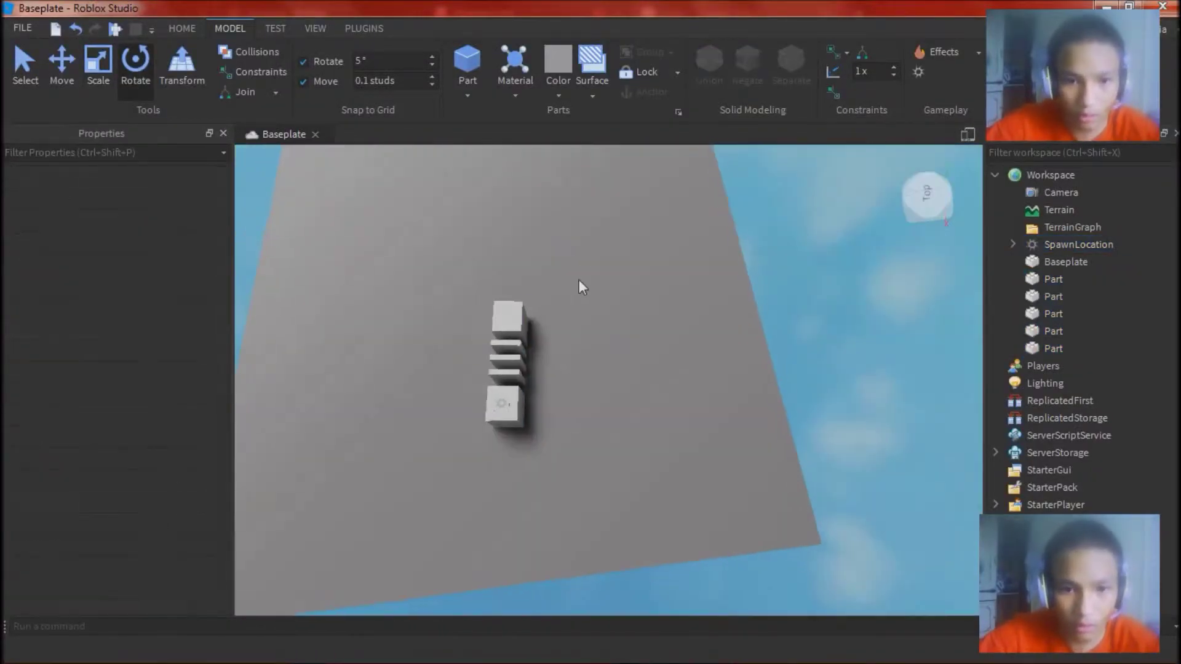
Scale the baseplate down in width to a long narrow strip.
{"action": "left_click_drag", "start_coordinate": [579, 283], "coordinate": [466, 450]}
{"action": "right_click_drag", "start_coordinate": [466, 450], "coordinate": [486, 440]}
{"action": "left_click", "coordinate": [560, 461]}
{"action": "left_click", "coordinate": [1056, 262]}
{"action": "key", "text": "ctrl+3"}
{"action": "left_click_drag", "start_coordinate": [780, 327], "coordinate": [466, 337]}
{"action": "left_click", "coordinate": [476, 196]}
Select the whole course and move it onto one end of the narrow baseplate.
{"action": "left_click_drag", "start_coordinate": [646, 286], "coordinate": [496, 501]}
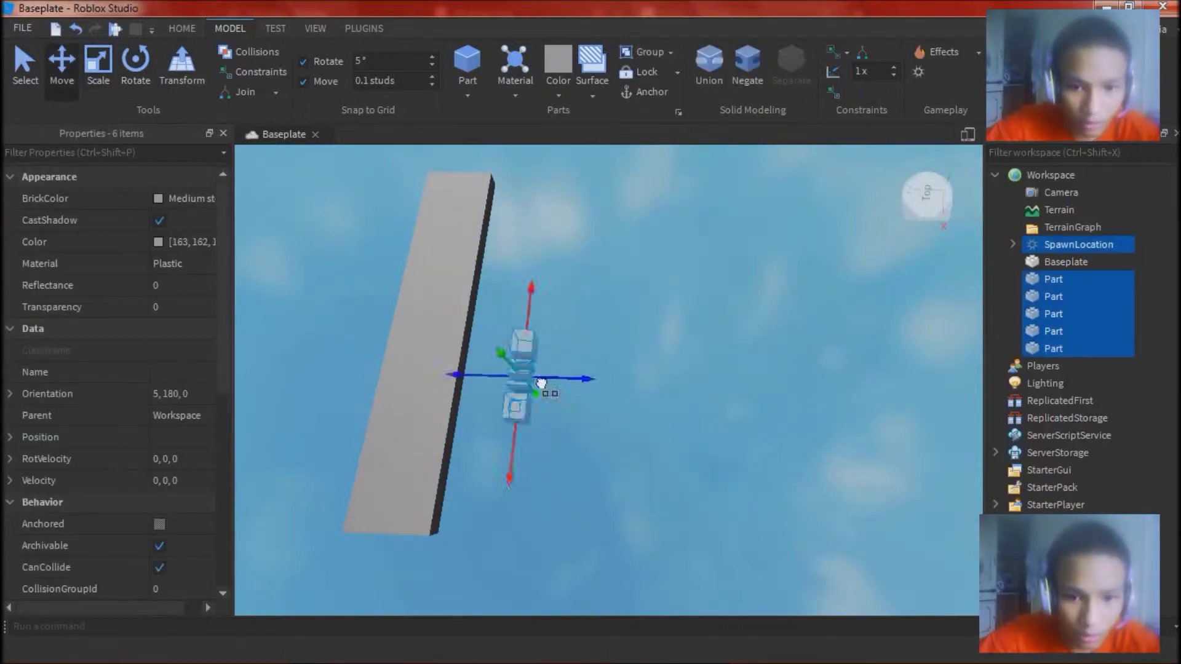
{"action": "left_click_drag", "start_coordinate": [368, 584], "coordinate": [376, 544]}
{"action": "left_click", "coordinate": [575, 520]}
Duplicate a wall, move the copy past the end platform and scale it into a narrow pillar.
{"action": "right_click_drag", "start_coordinate": [575, 520], "coordinate": [576, 521]}
{"action": "scroll", "coordinate": [576, 520], "scroll_direction": "up", "scroll_amount": 6}
{"action": "left_click", "coordinate": [563, 416]}
{"action": "right_click_drag", "start_coordinate": [586, 434], "coordinate": [586, 434]}
{"action": "key", "text": "ctrl+d"}
{"action": "left_click_drag", "start_coordinate": [425, 385], "coordinate": [569, 380]}
{"action": "left_click_drag", "start_coordinate": [565, 326], "coordinate": [536, 418]}
Select the whole course and rotate it by 5 degrees to level it.
{"action": "right_click_drag", "start_coordinate": [664, 332], "coordinate": [665, 332]}
{"action": "scroll", "coordinate": [665, 332], "scroll_direction": "down", "scroll_amount": 3}
{"action": "left_click", "coordinate": [665, 342]}
{"action": "left_click_drag", "start_coordinate": [757, 238], "coordinate": [385, 529]}
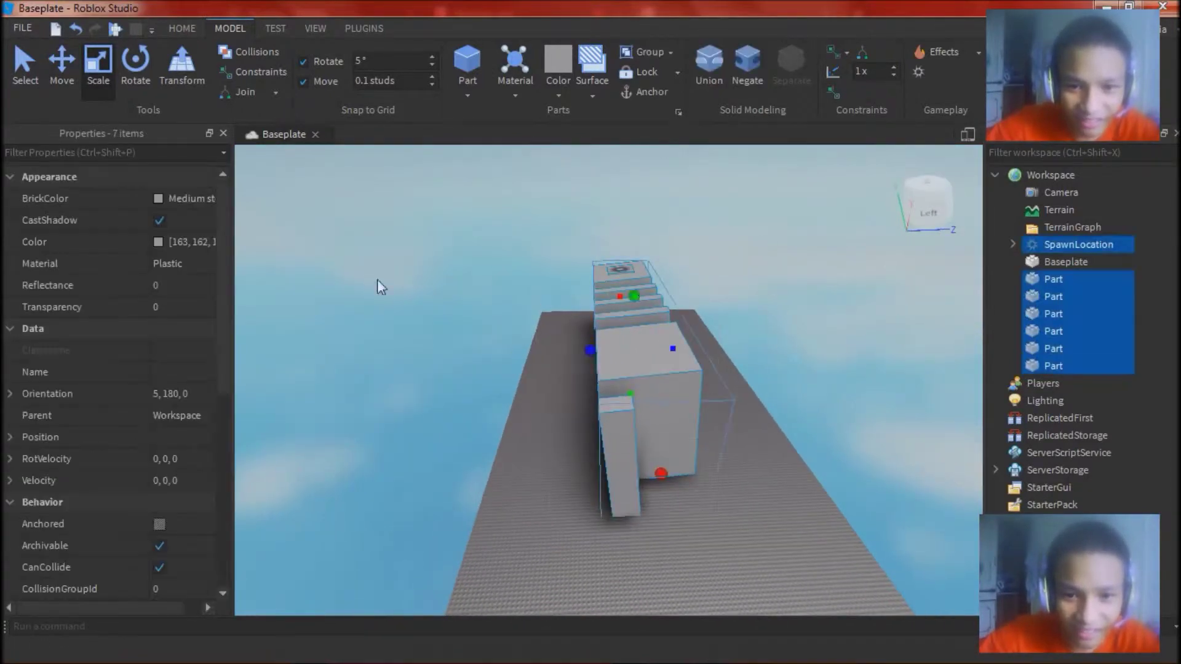
{"action": "left_click", "coordinate": [134, 69]}
{"action": "right_click_drag", "start_coordinate": [601, 314], "coordinate": [601, 314]}
{"action": "left_click_drag", "start_coordinate": [482, 406], "coordinate": [475, 385]}
Duplicate the narrow pillar and place the copy farther along, offset toward the opposite side of the course.
{"action": "left_click", "coordinate": [582, 448]}
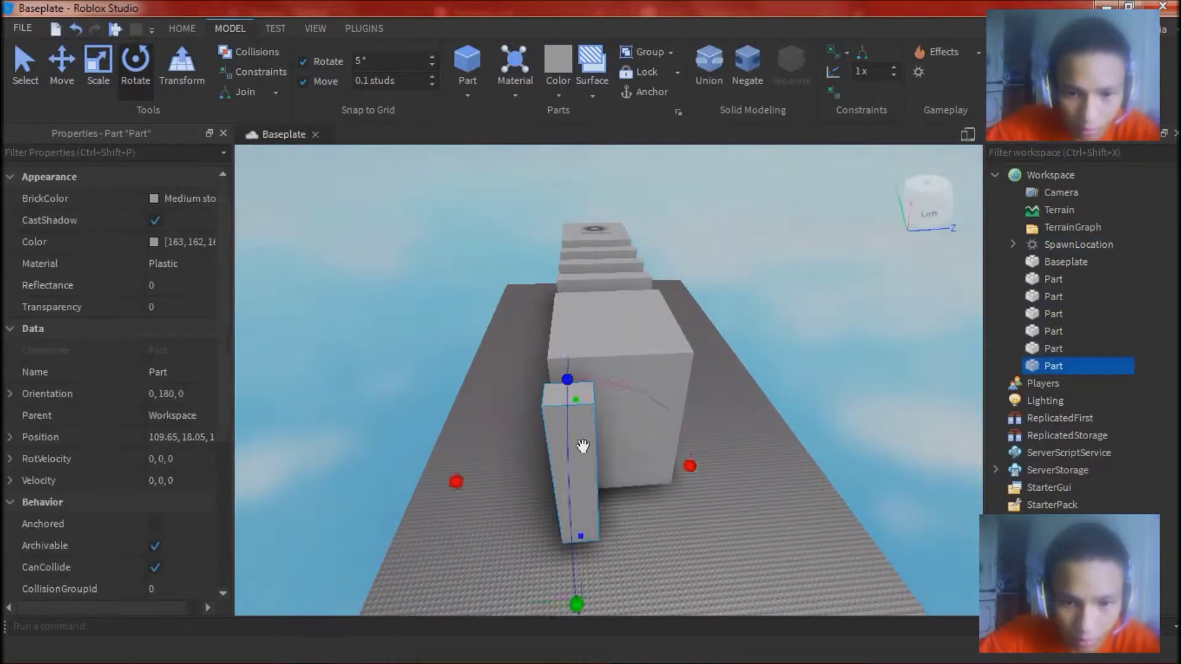
{"action": "right_click_drag", "start_coordinate": [583, 449], "coordinate": [504, 309]}
{"action": "scroll", "coordinate": [505, 309], "scroll_direction": "up", "scroll_amount": 3}
{"action": "left_click", "coordinate": [63, 68]}
{"action": "right_click_drag", "start_coordinate": [710, 319], "coordinate": [709, 319]}
{"action": "key", "text": "ctrl+d"}
{"action": "left_click_drag", "start_coordinate": [665, 315], "coordinate": [778, 305]}
{"action": "left_click_drag", "start_coordinate": [699, 363], "coordinate": [707, 431]}
{"action": "scroll", "coordinate": [689, 419], "scroll_direction": "down", "scroll_amount": 3}
{"action": "left_click_drag", "start_coordinate": [633, 390], "coordinate": [582, 400]}
Duplicate the pillar twice more, placing the copies in a staggered pattern along the baseplate.
{"action": "right_click_drag", "start_coordinate": [627, 416], "coordinate": [634, 434]}
{"action": "key", "text": "ctrl+d"}
{"action": "left_click_drag", "start_coordinate": [705, 440], "coordinate": [711, 507]}
{"action": "left_click_drag", "start_coordinate": [662, 451], "coordinate": [581, 458]}
{"action": "right_click_drag", "start_coordinate": [332, 216], "coordinate": [535, 262]}
{"action": "key", "text": "ctrl+d"}
{"action": "left_click_drag", "start_coordinate": [609, 417], "coordinate": [786, 407]}
{"action": "left_click_drag", "start_coordinate": [727, 382], "coordinate": [601, 338]}
{"action": "right_click_drag", "start_coordinate": [706, 424], "coordinate": [681, 438]}
Complete the staggered section with two more pillar copies, making six pillars in two offset rows.
{"action": "key", "text": "ctrl+d"}
{"action": "left_click_drag", "start_coordinate": [682, 441], "coordinate": [747, 527]}
{"action": "left_click_drag", "start_coordinate": [641, 519], "coordinate": [606, 538]}
{"action": "right_click_drag", "start_coordinate": [606, 529], "coordinate": [590, 394]}
{"action": "left_click_drag", "start_coordinate": [574, 313], "coordinate": [517, 329]}
{"action": "left_click_drag", "start_coordinate": [598, 346], "coordinate": [620, 342]}
{"action": "right_click_drag", "start_coordinate": [620, 345], "coordinate": [585, 357]}
{"action": "scroll", "coordinate": [584, 356], "scroll_direction": "down", "scroll_amount": 2}
{"action": "key", "text": "ctrl+d"}
{"action": "left_click_drag", "start_coordinate": [566, 364], "coordinate": [658, 365]}
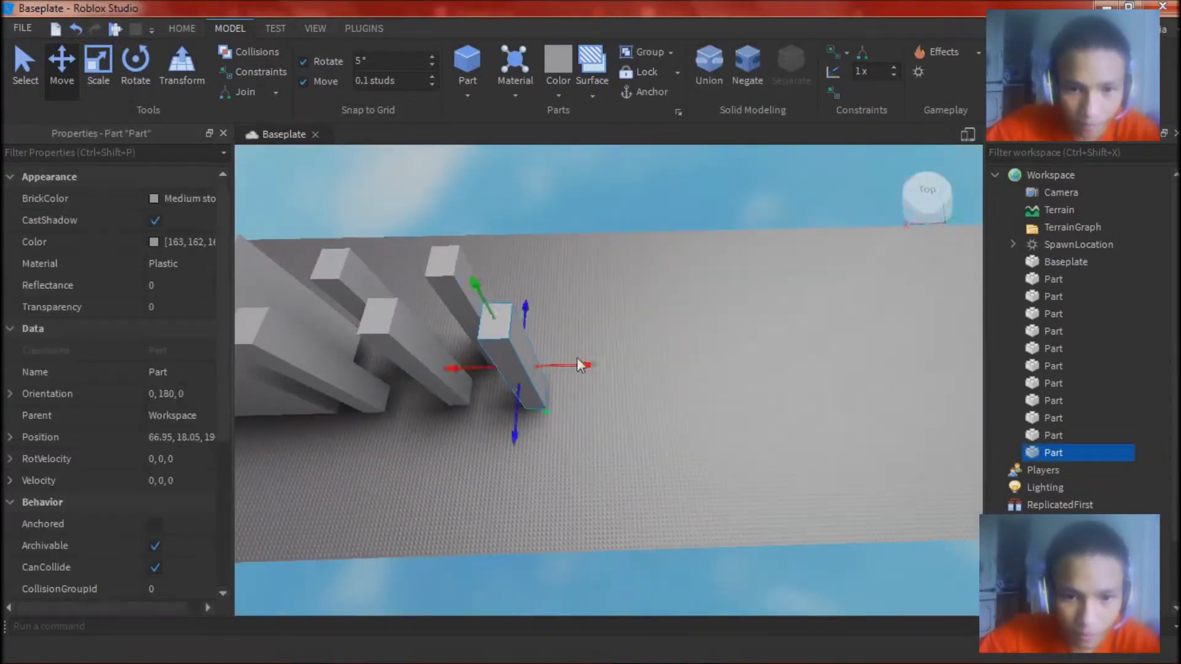
{"action": "left_click_drag", "start_coordinate": [609, 411], "coordinate": [607, 364]}
{"action": "left_click_drag", "start_coordinate": [656, 320], "coordinate": [600, 322]}
Duplicate the end platform and move the copy beyond the staggered pillars.
{"action": "left_click", "coordinate": [638, 375]}
{"action": "key", "text": "a"}
{"action": "left_click", "coordinate": [418, 314]}
{"action": "key", "text": "ctrl+d"}
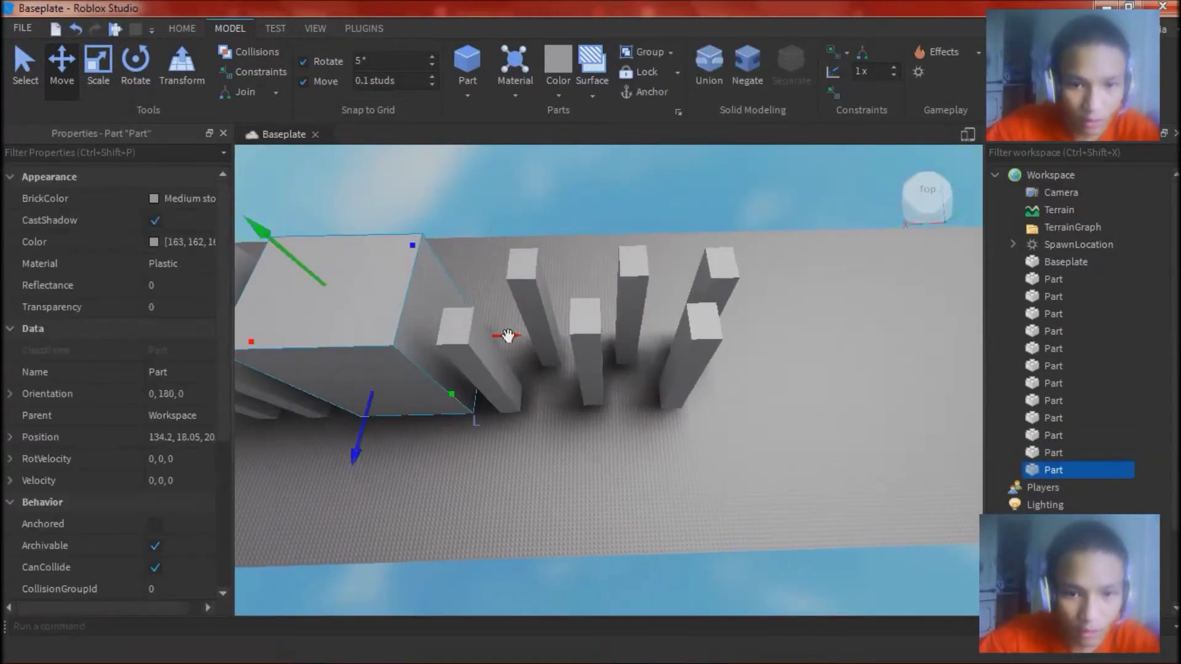
{"action": "left_click_drag", "start_coordinate": [511, 336], "coordinate": [831, 336]}
{"action": "left_click", "coordinate": [857, 289]}
{"action": "scroll", "coordinate": [857, 283], "scroll_direction": "down", "scroll_amount": 4}
{"action": "scroll", "coordinate": [858, 283], "scroll_direction": "up", "scroll_amount": 4}
Duplicate a wall, move the copy past the second platform and scale it thinner.
{"action": "right_click_drag", "start_coordinate": [858, 283], "coordinate": [741, 314]}
{"action": "key", "text": "a"}
{"action": "key", "text": "d"}
{"action": "left_click", "coordinate": [687, 438]}
{"action": "key", "text": "ctrl+d"}
{"action": "right_click_drag", "start_coordinate": [688, 439], "coordinate": [692, 459]}
{"action": "left_click_drag", "start_coordinate": [537, 388], "coordinate": [690, 387]}
{"action": "key", "text": "ctrl+3"}
Duplicate the thin wall repeatedly to form a closely spaced row of eight walls after the second platform.
{"action": "left_click", "coordinate": [591, 379]}
{"action": "key", "text": "ctrl+d"}
{"action": "key", "text": "ctrl+d"}
{"action": "mouse_move", "coordinate": [690, 388]}
{"action": "left_mouse_down"}
{"action": "mouse_move", "coordinate": [733, 395]}
{"action": "mouse_move", "coordinate": [719, 380]}
{"action": "mouse_move", "coordinate": [744, 380]}
{"action": "mouse_move", "coordinate": [696, 374]}
{"action": "left_mouse_up"}
{"action": "key", "text": "ctrl+d"}
{"action": "left_click", "coordinate": [684, 351]}
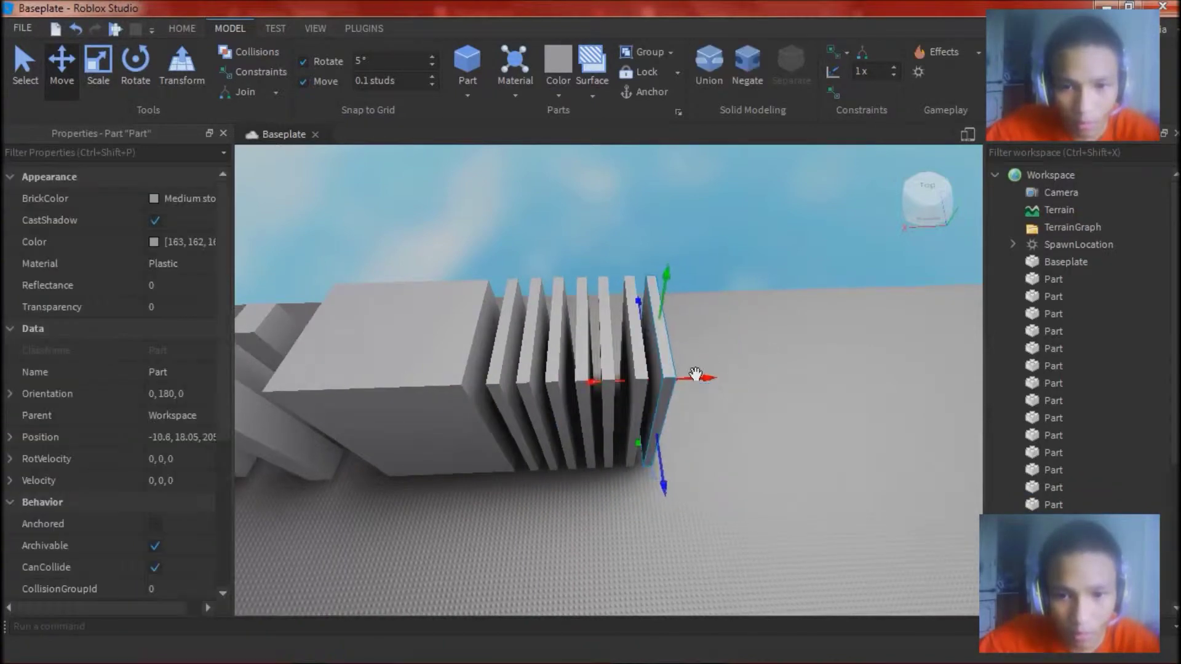
{"action": "right_click_drag", "start_coordinate": [662, 375], "coordinate": [741, 286]}
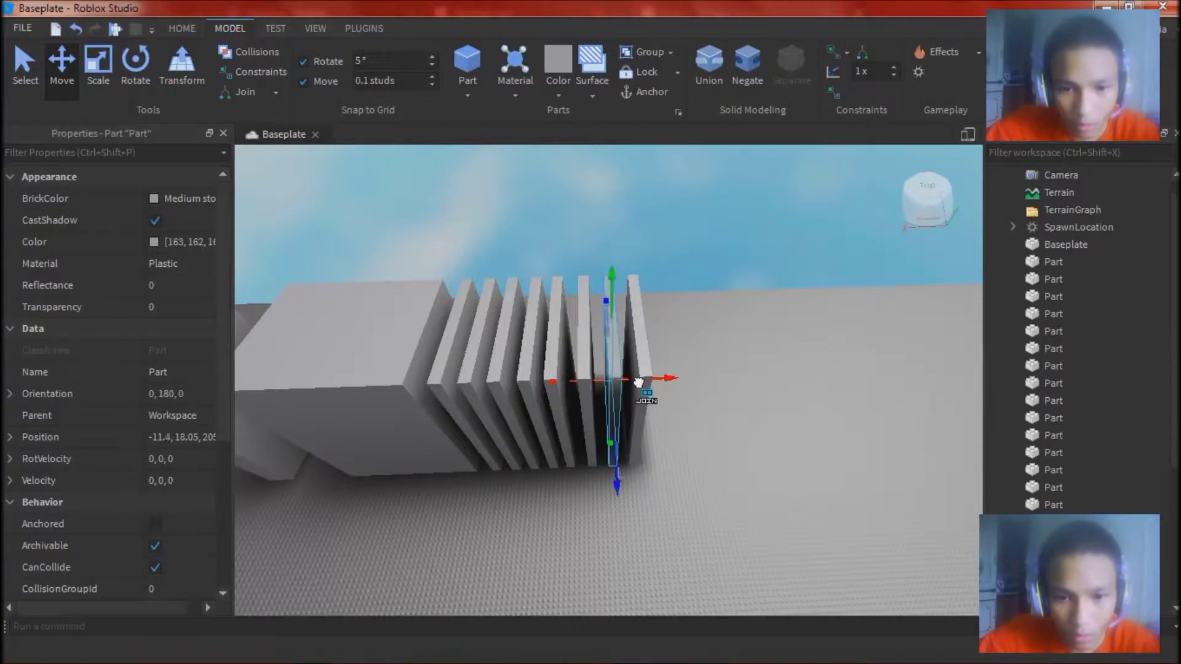
Duplicate the platform and place the copy at the end of the thin-wall row.
{"action": "key", "text": "ctrl+d"}
{"action": "left_click_drag", "start_coordinate": [516, 382], "coordinate": [852, 387]}
{"action": "scroll", "coordinate": [853, 385], "scroll_direction": "down", "scroll_amount": 5}
{"action": "left_click", "coordinate": [759, 253]}
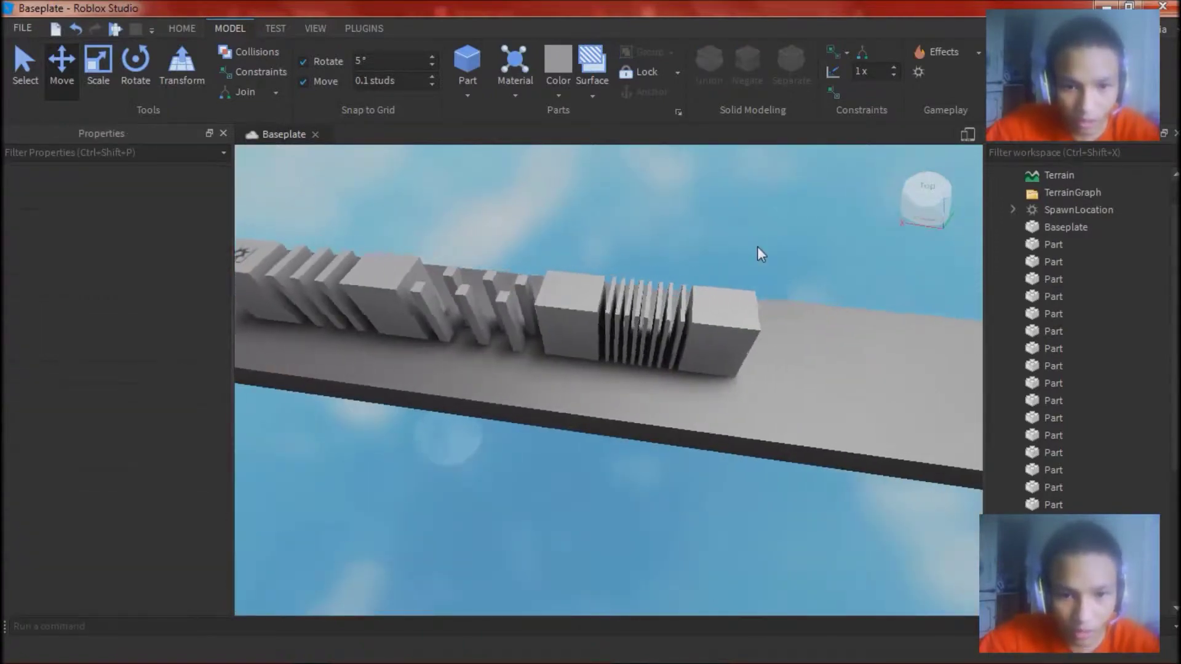
Resize the far end of the baseplate so it extends well past the last platform.
{"action": "right_click_drag", "start_coordinate": [759, 253], "coordinate": [873, 258]}
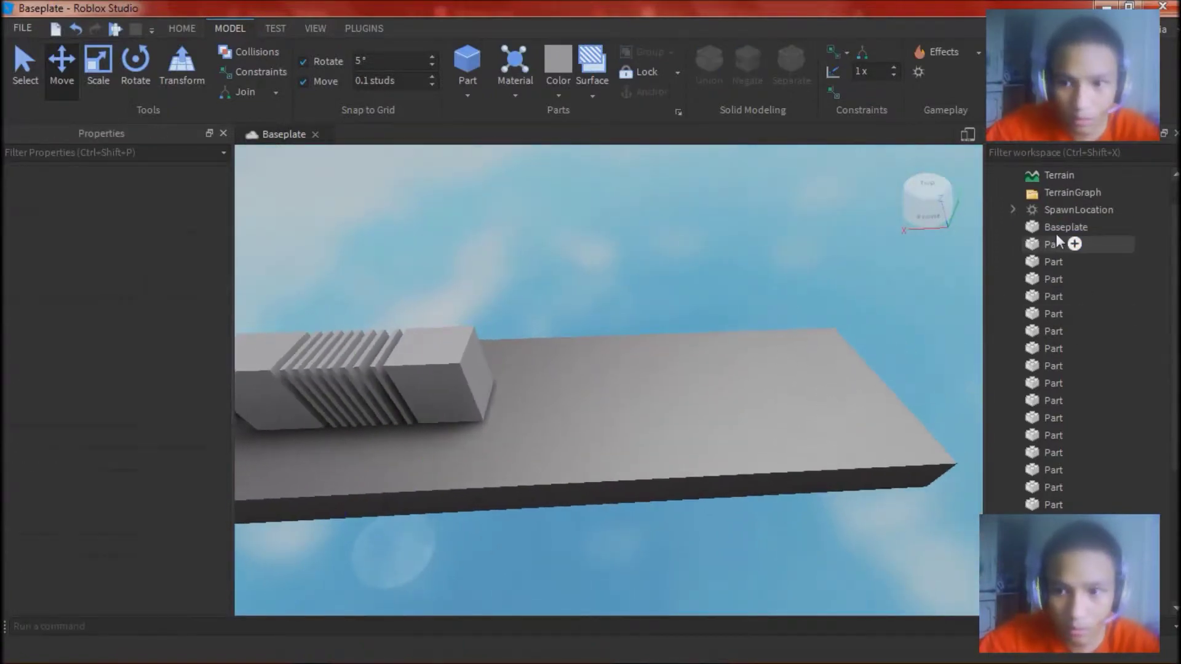
{"action": "left_click", "coordinate": [1061, 228]}
{"action": "key", "text": "ctrl+3"}
{"action": "left_click_drag", "start_coordinate": [885, 397], "coordinate": [557, 400]}
{"action": "left_click", "coordinate": [649, 393]}
{"action": "key", "text": "alt+Tab"}
{"action": "key", "text": "alt+Tab"}
{"action": "key", "text": "alt+Tab"}
{"action": "key", "text": "alt+Tab"}
{"action": "key", "text": "a"}
{"action": "mouse_move", "coordinate": [684, 377]}
{"action": "right_mouse_down"}
{"action": "mouse_move", "coordinate": [724, 394]}
{"action": "mouse_move", "coordinate": [692, 379]}
{"action": "right_mouse_up"}
{"action": "left_click", "coordinate": [1066, 228]}
{"action": "left_click_drag", "start_coordinate": [636, 400], "coordinate": [948, 418]}
{"action": "left_click", "coordinate": [825, 307]}
Place a copy of the last thin wall just beyond the third platform.
{"action": "right_click_drag", "start_coordinate": [825, 308], "coordinate": [861, 320]}
{"action": "scroll", "coordinate": [589, 299], "scroll_direction": "up", "scroll_amount": 5}
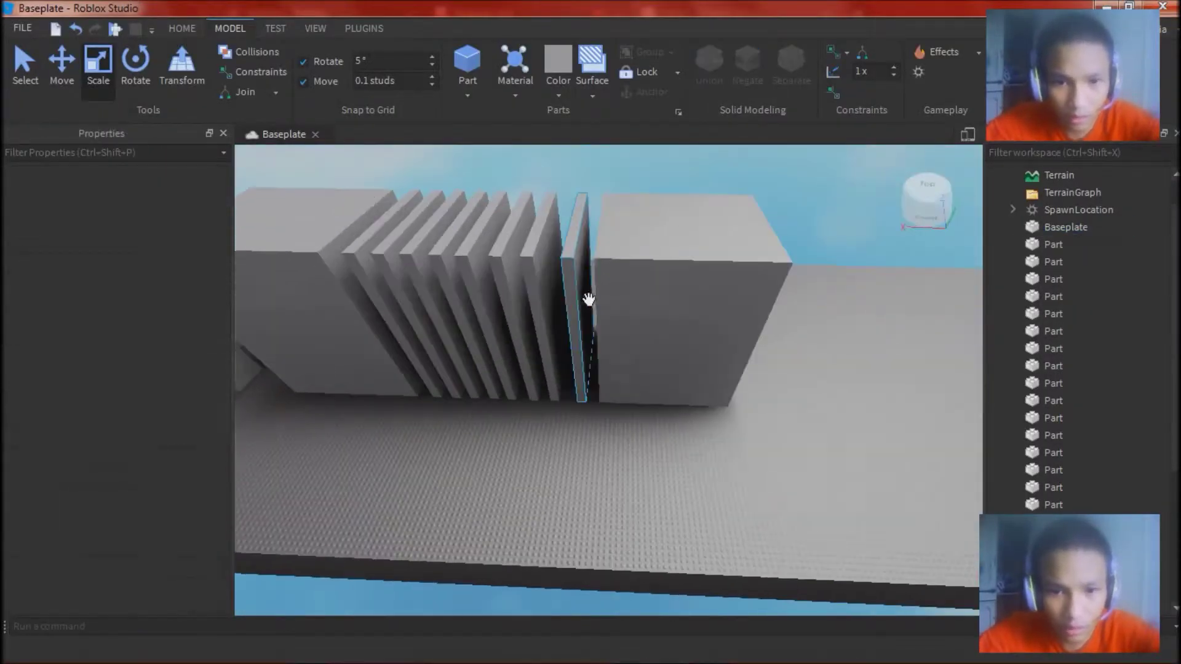
{"action": "left_click_drag", "start_coordinate": [642, 306], "coordinate": [732, 316]}
{"action": "key", "text": "d"}
{"action": "right_click_drag", "start_coordinate": [696, 340], "coordinate": [590, 363]}
Rotate the wall beyond the third platform about the vertical axis so it runs diagonally.
{"action": "left_click", "coordinate": [135, 67]}
{"action": "key", "text": "d"}
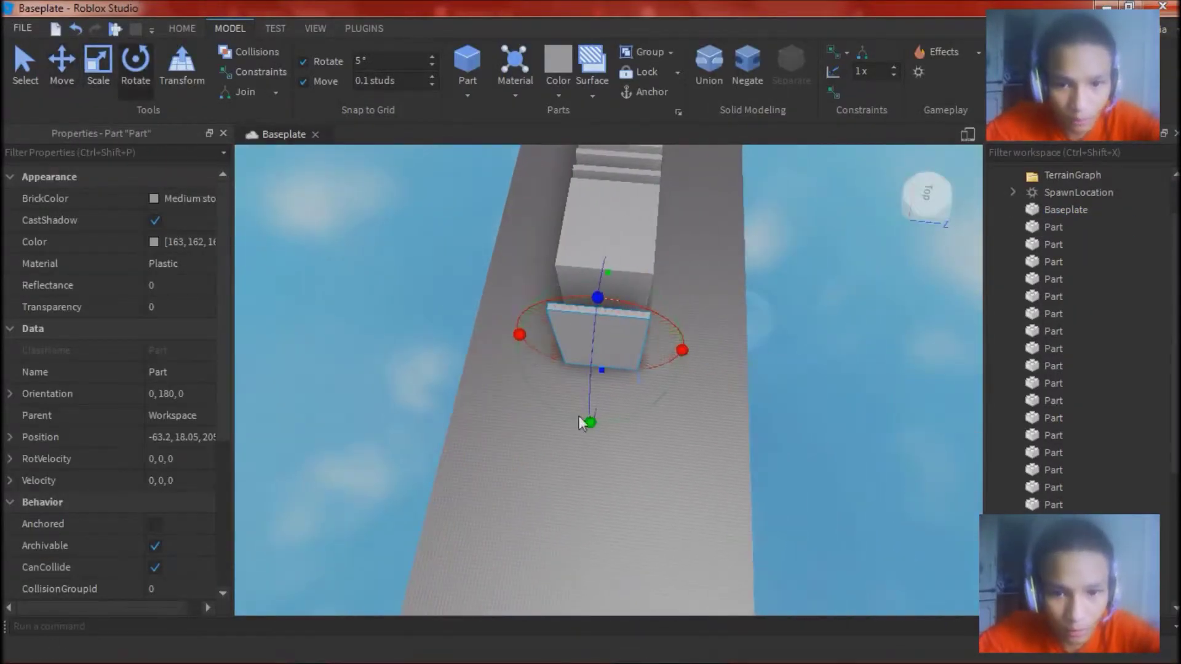
{"action": "scroll", "coordinate": [580, 424], "scroll_direction": "up", "scroll_amount": 3}
{"action": "left_click_drag", "start_coordinate": [581, 441], "coordinate": [673, 420]}
{"action": "left_click_drag", "start_coordinate": [558, 326], "coordinate": [703, 305]}
Duplicate the diagonal wall, turn the copy to -50 degrees and extend the zigzag with another wall.
{"action": "key", "text": "ctrl+d"}
{"action": "left_click_drag", "start_coordinate": [523, 347], "coordinate": [410, 401]}
{"action": "key", "text": "ctrl+4"}
{"action": "left_click_drag", "start_coordinate": [570, 472], "coordinate": [664, 292]}
{"action": "key", "text": "ctrl+2"}
{"action": "left_click_drag", "start_coordinate": [539, 333], "coordinate": [637, 456]}
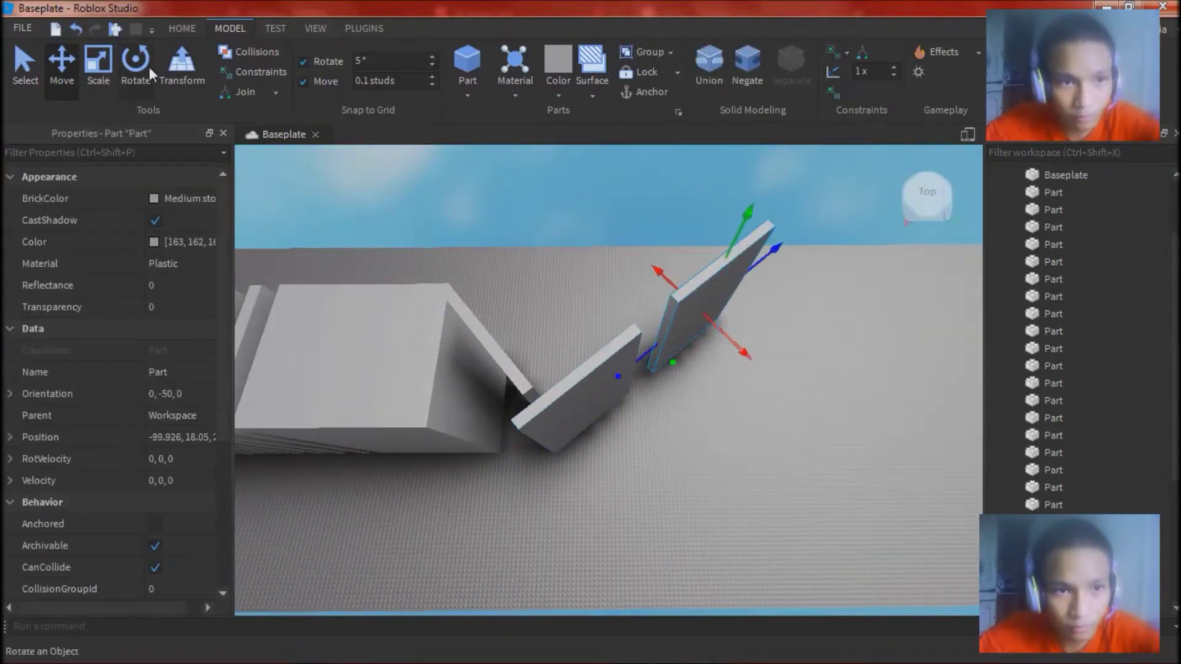
Turn the next zigzag wall to -130 degrees and position a small narrow piece beyond it.
{"action": "left_click_drag", "start_coordinate": [780, 386], "coordinate": [791, 374]}
{"action": "left_click", "coordinate": [57, 84]}
{"action": "left_click_drag", "start_coordinate": [746, 414], "coordinate": [767, 454]}
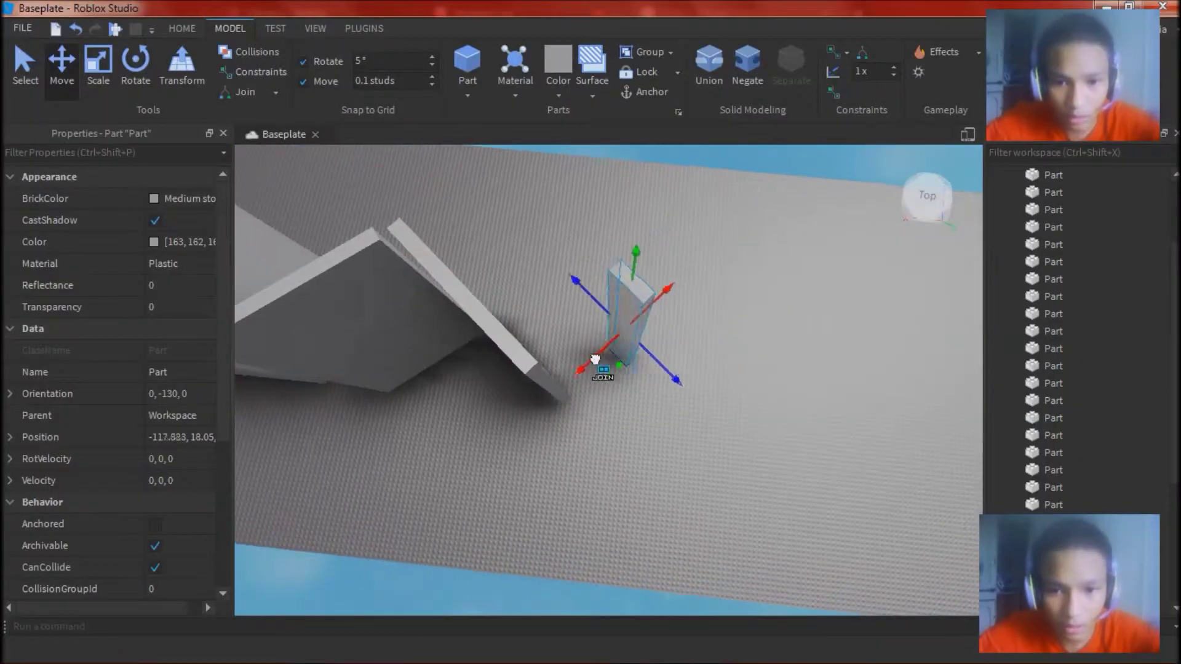
{"action": "left_click_drag", "start_coordinate": [601, 357], "coordinate": [628, 387]}
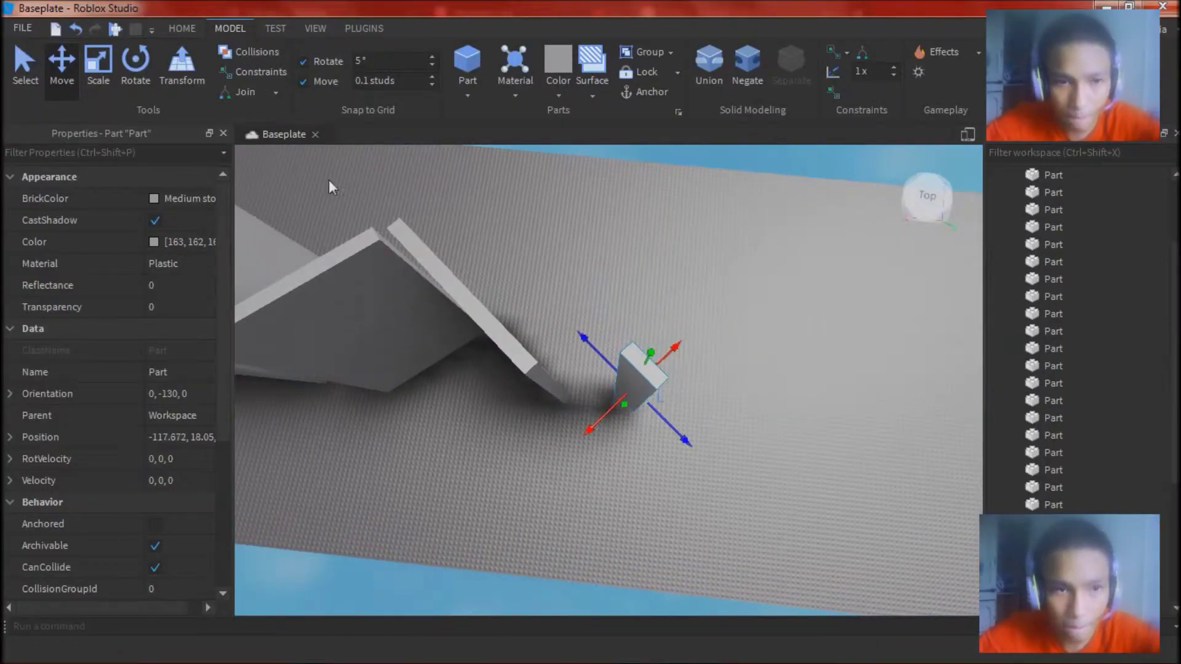
Turn the small narrow piece to -35 degrees and extend the row with further narrow pieces, each angled differently.
{"action": "left_click_drag", "start_coordinate": [592, 364], "coordinate": [536, 366]}
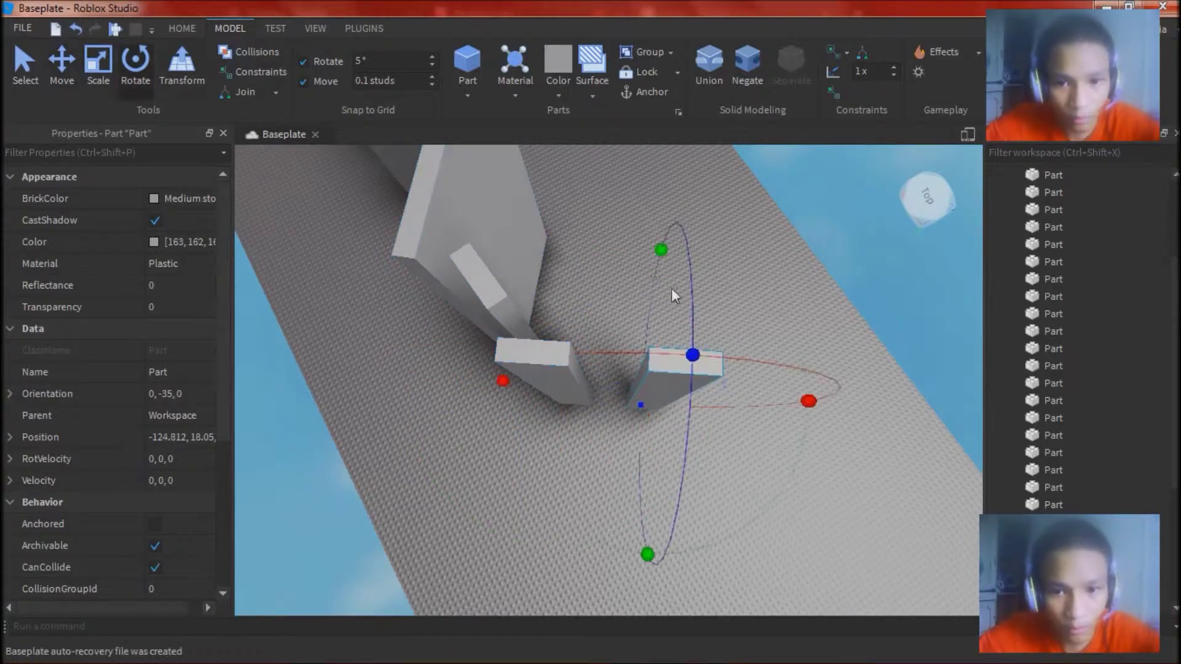
{"action": "left_click", "coordinate": [602, 313]}
{"action": "right_click_drag", "start_coordinate": [582, 396], "coordinate": [624, 360]}
{"action": "left_click", "coordinate": [624, 359]}
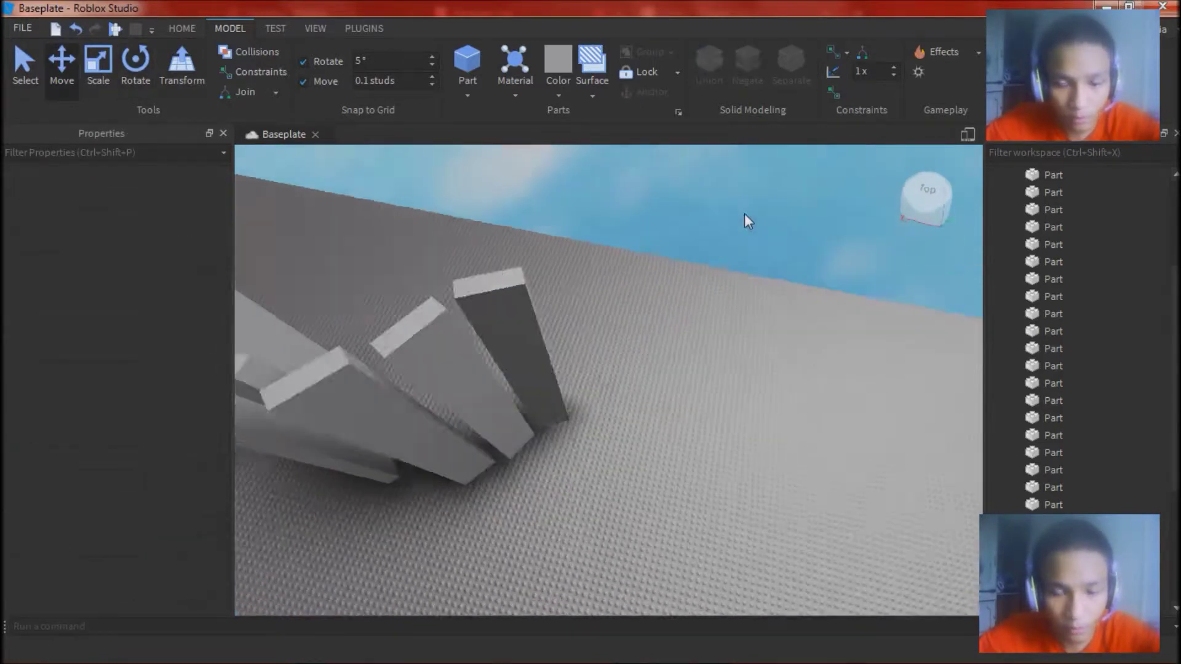
Place a copy of the wide diagonal wall beyond the narrow pieces, then rotate and reposition it to continue the course.
{"action": "left_click", "coordinate": [769, 434]}
{"action": "left_click_drag", "start_coordinate": [866, 443], "coordinate": [890, 457]}
{"action": "key", "text": "d"}
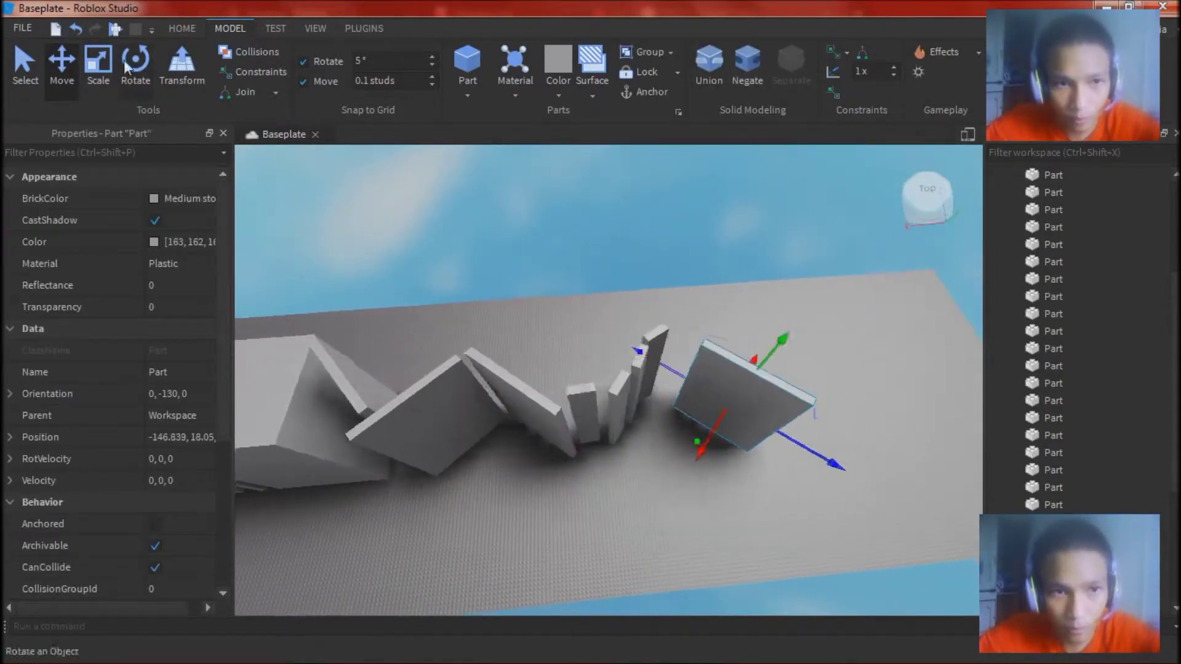
{"action": "left_click", "coordinate": [135, 65]}
{"action": "left_click_drag", "start_coordinate": [696, 496], "coordinate": [717, 499]}
{"action": "left_click", "coordinate": [62, 64]}
{"action": "left_click_drag", "start_coordinate": [661, 399], "coordinate": [652, 395]}
{"action": "left_click", "coordinate": [541, 363]}
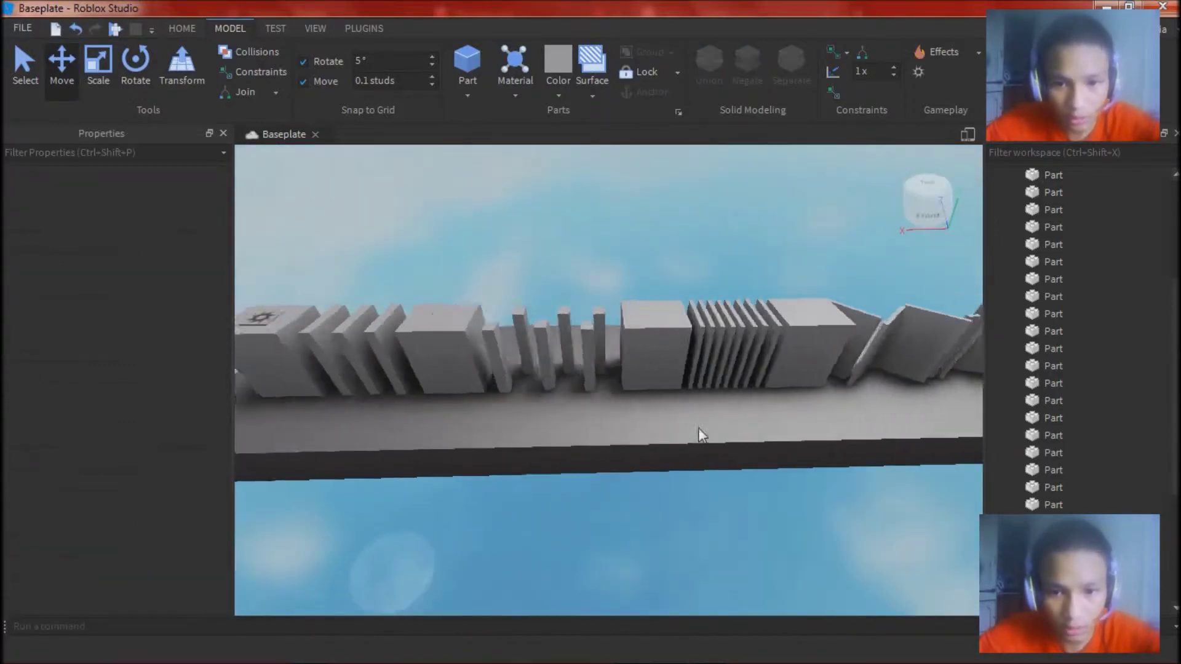
Duplicate the starting spawn location and place four copies as checkpoints on the other large platforms.
{"action": "left_click", "coordinate": [699, 429]}
{"action": "scroll", "coordinate": [169, 488], "scroll_direction": "down", "scroll_amount": 3}
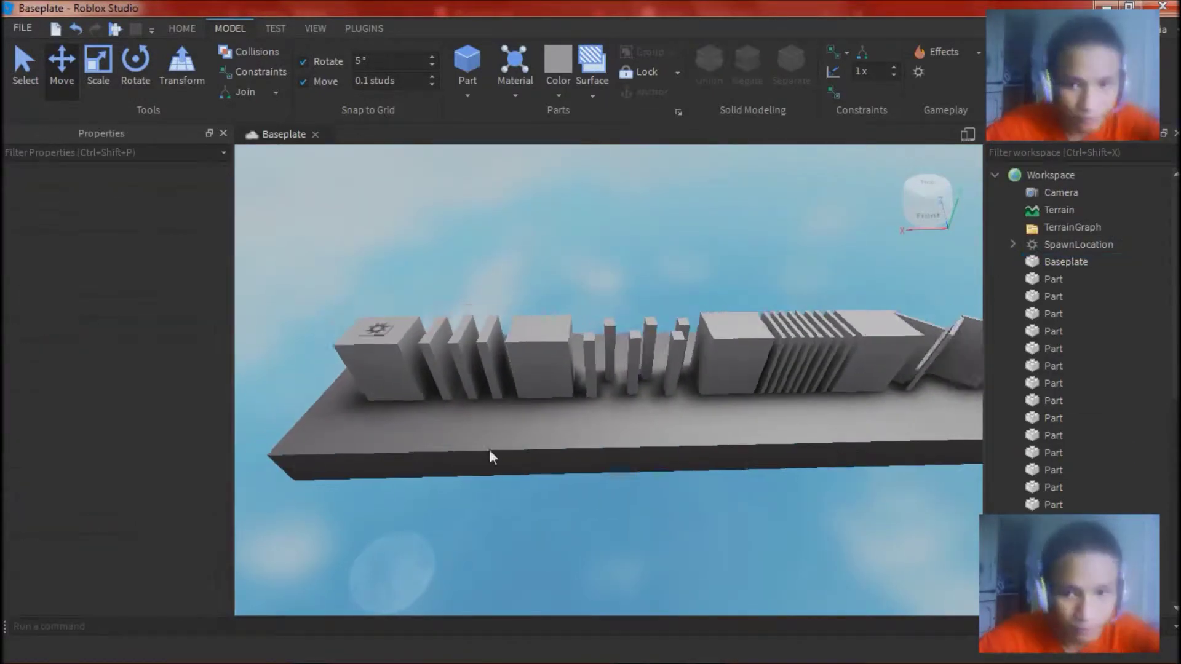
{"action": "left_click_drag", "start_coordinate": [873, 300], "coordinate": [416, 424]}
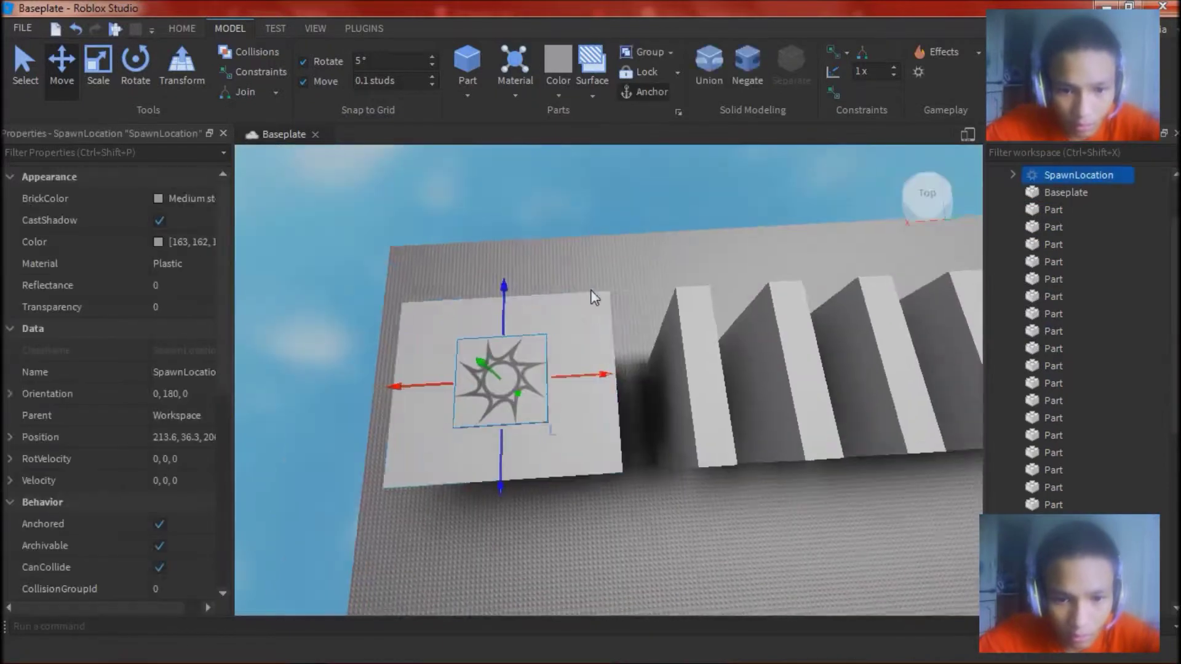
{"action": "left_click", "coordinate": [429, 377]}
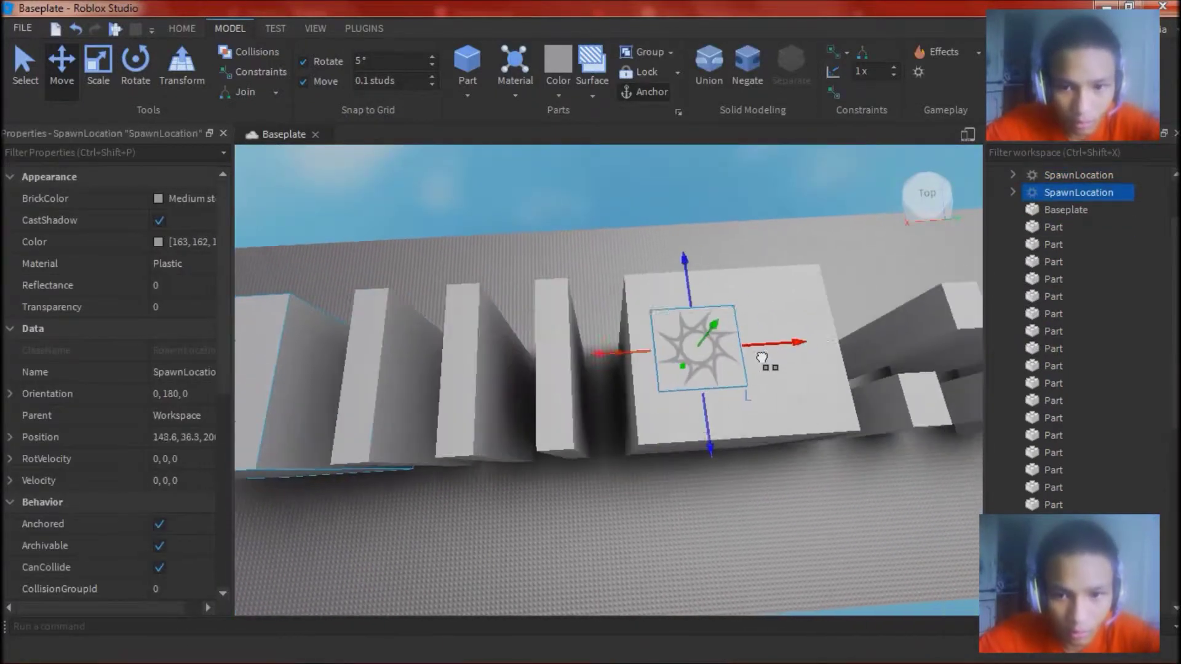
{"action": "key", "text": "ctrl+d"}
{"action": "key", "text": "ctrl+d"}
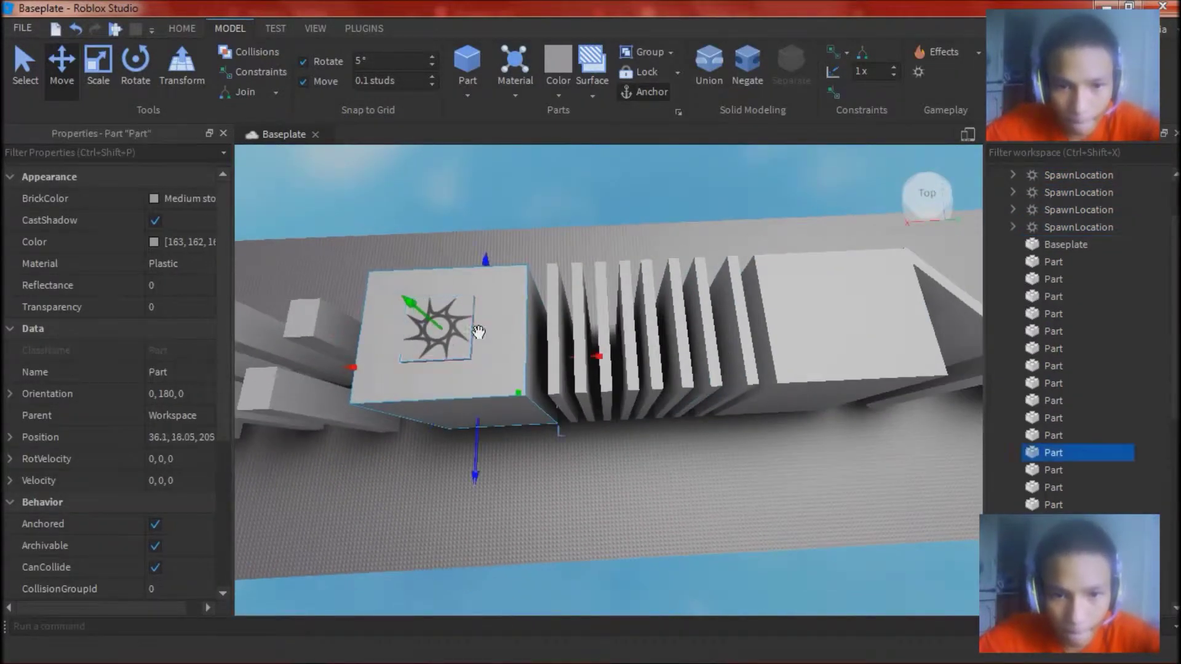
{"action": "key", "text": "ctrl+d"}
{"action": "left_click", "coordinate": [655, 184]}
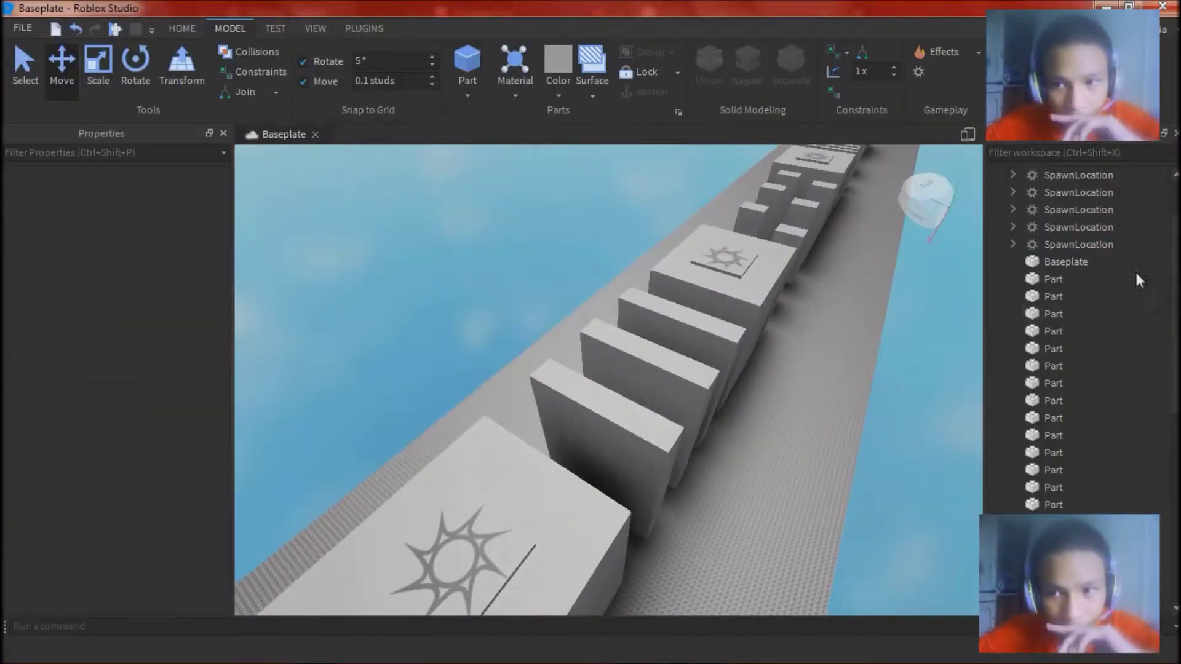
Enable team change on touch for the second platform's spawn, turn off Neutral and set its team color to Burnt Sienna.
{"action": "left_click", "coordinate": [1012, 226]}
{"action": "scroll", "coordinate": [159, 456], "scroll_direction": "down", "scroll_amount": 3}
{"action": "left_click", "coordinate": [161, 502]}
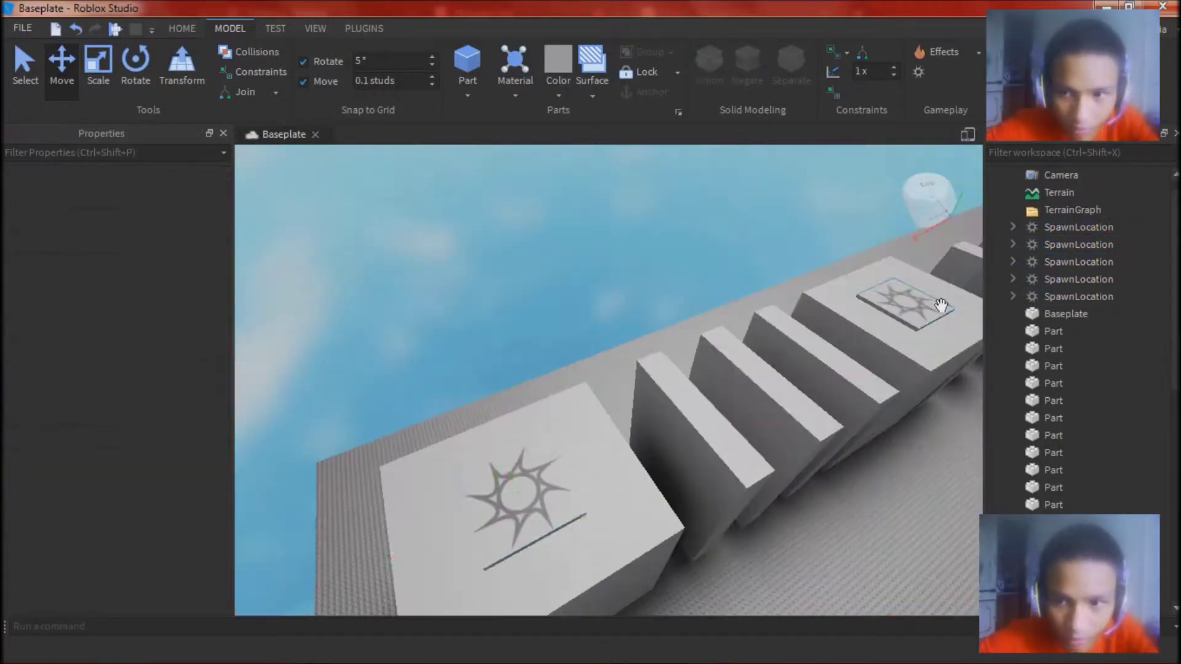
{"action": "left_click", "coordinate": [514, 488]}
{"action": "scroll", "coordinate": [157, 449], "scroll_direction": "down", "scroll_amount": 2}
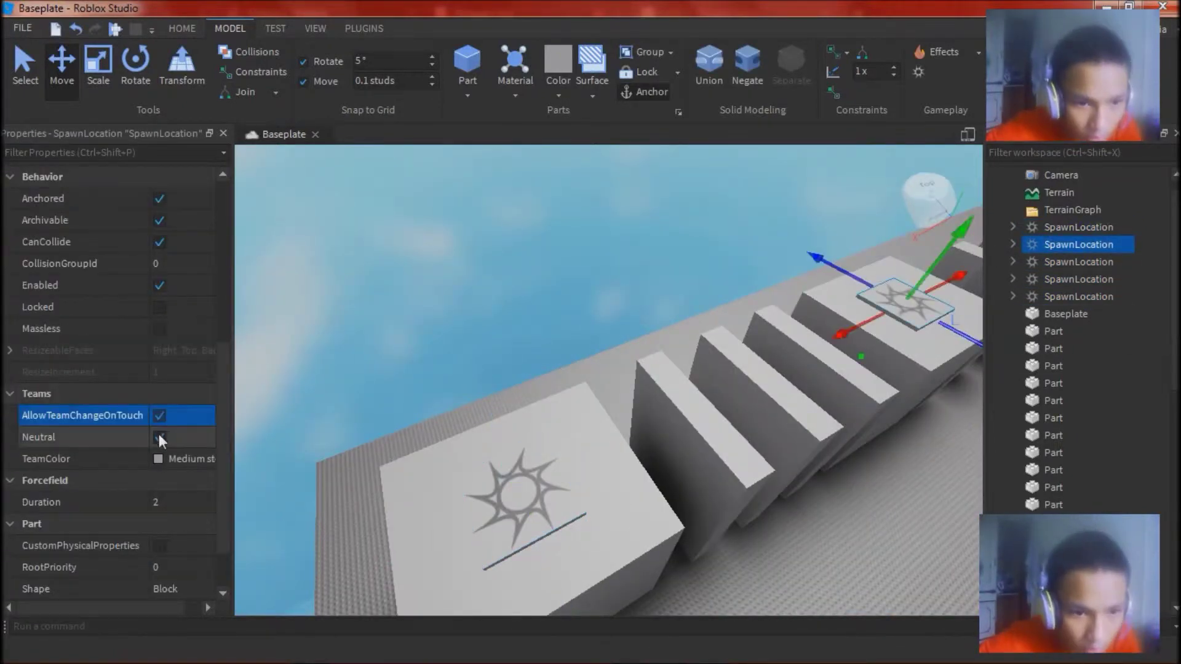
{"action": "left_click", "coordinate": [162, 459]}
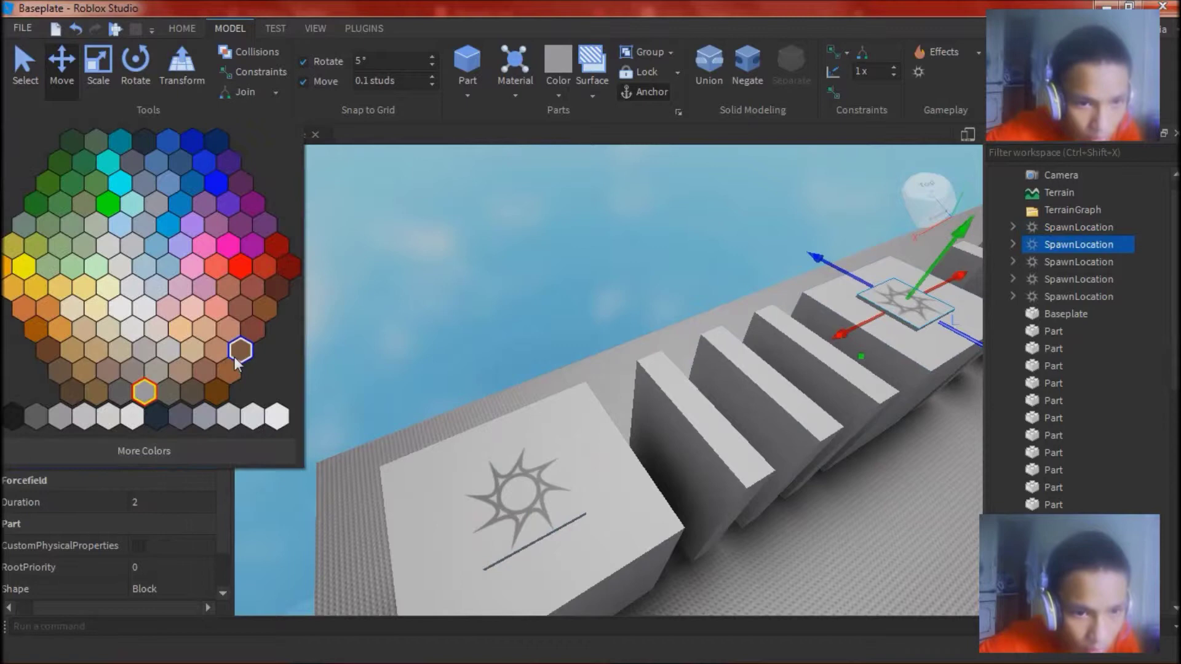
{"action": "left_click", "coordinate": [217, 392]}
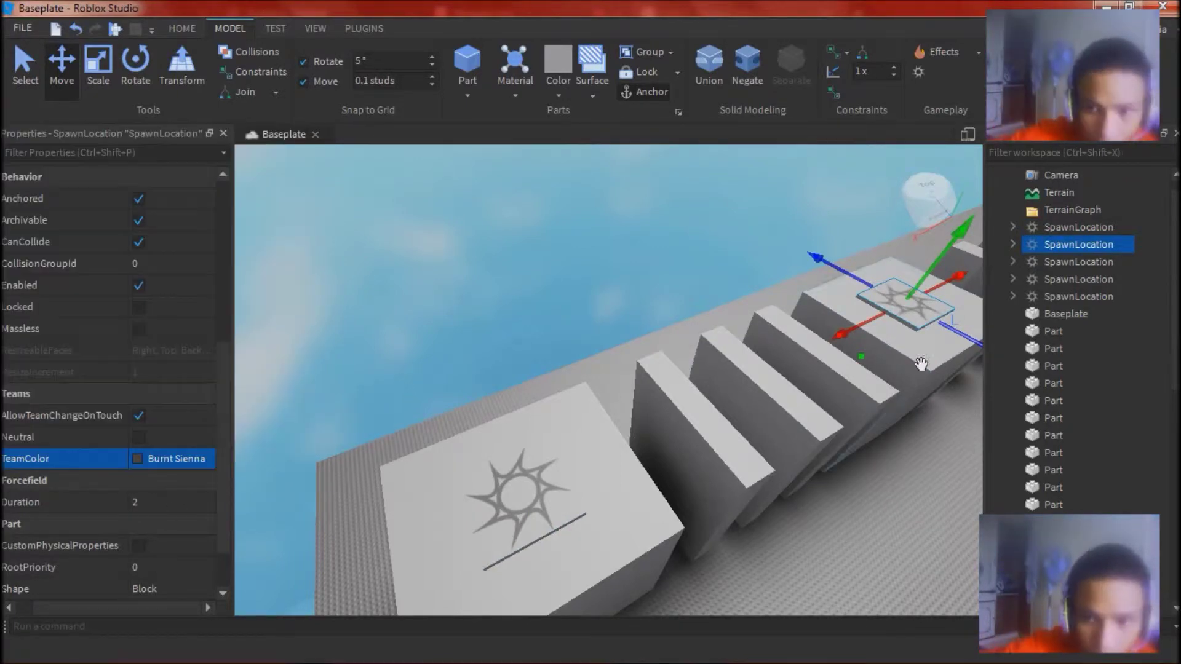
Assign brown team colors to the spawn locations on the remaining three platforms.
{"action": "left_click", "coordinate": [1078, 262]}
{"action": "left_click", "coordinate": [164, 459]}
{"action": "left_click", "coordinate": [228, 372]}
{"action": "left_click", "coordinate": [1078, 280]}
{"action": "left_click", "coordinate": [165, 460]}
{"action": "left_click", "coordinate": [240, 350]}
{"action": "left_click", "coordinate": [900, 285]}
{"action": "left_click", "coordinate": [161, 459]}
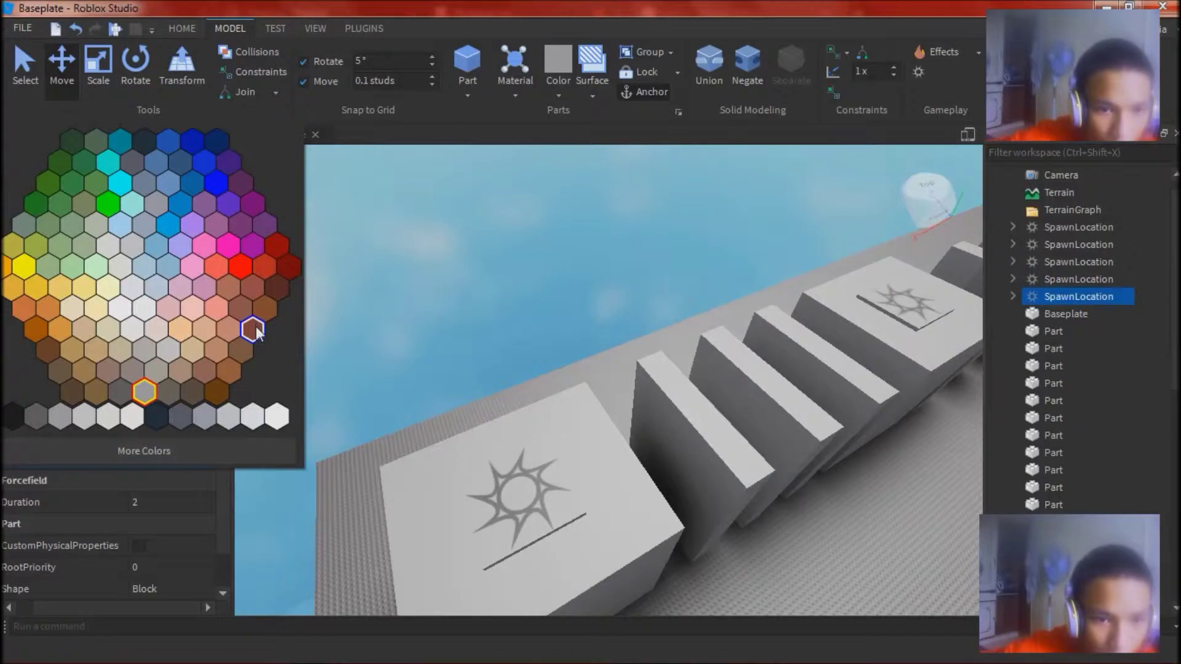
{"action": "left_click", "coordinate": [217, 392]}
{"action": "left_click", "coordinate": [427, 319]}
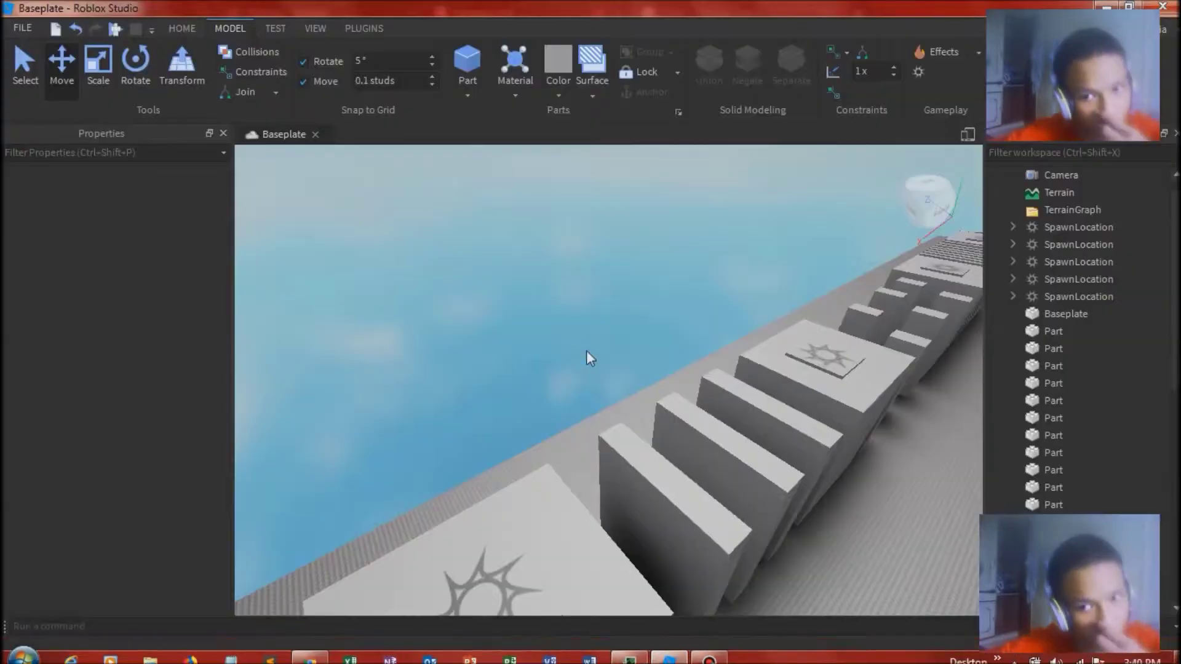
Apply a studded surface to the tops of the first platform and the thick walls after it.
{"action": "right_click_drag", "start_coordinate": [585, 350], "coordinate": [577, 351]}
{"action": "scroll", "coordinate": [1073, 335], "scroll_direction": "down", "scroll_amount": 5}
{"action": "scroll", "coordinate": [1073, 335], "scroll_direction": "up", "scroll_amount": 4}
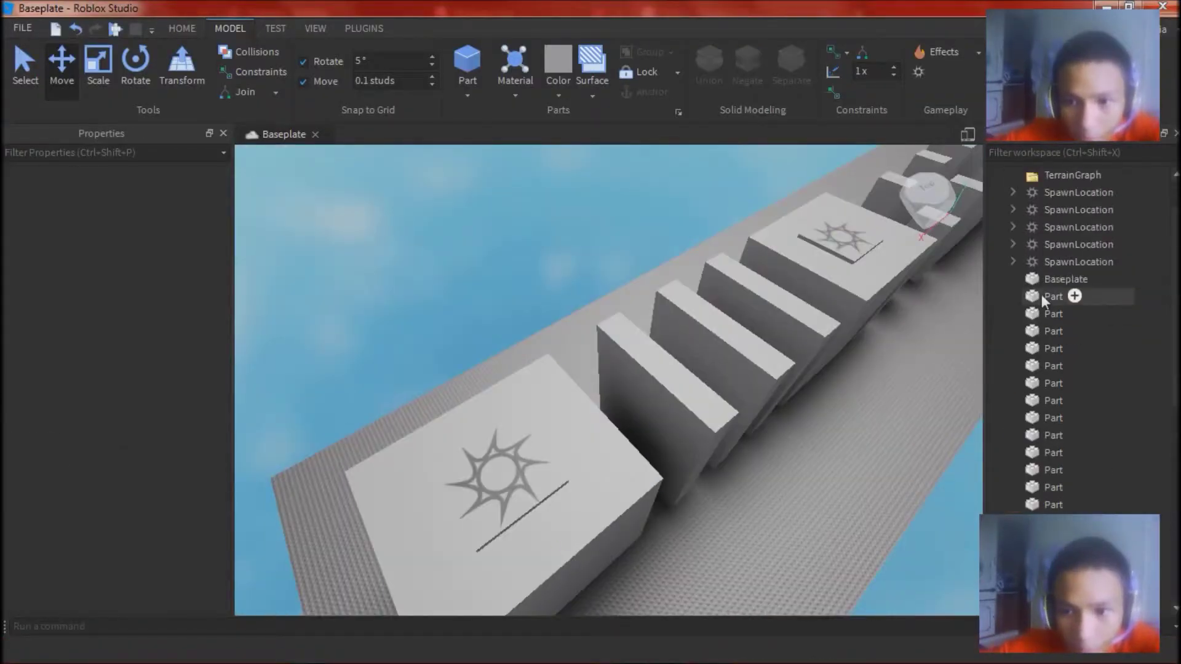
{"action": "left_click", "coordinate": [1043, 296]}
{"action": "left_click", "coordinate": [671, 184]}
{"action": "right_click_drag", "start_coordinate": [672, 184], "coordinate": [672, 183]}
{"action": "left_click", "coordinate": [592, 95]}
{"action": "left_click", "coordinate": [623, 171]}
{"action": "left_click", "coordinate": [572, 299]}
{"action": "key", "text": "d"}
{"action": "left_click", "coordinate": [606, 294]}
{"action": "left_click", "coordinate": [670, 278]}
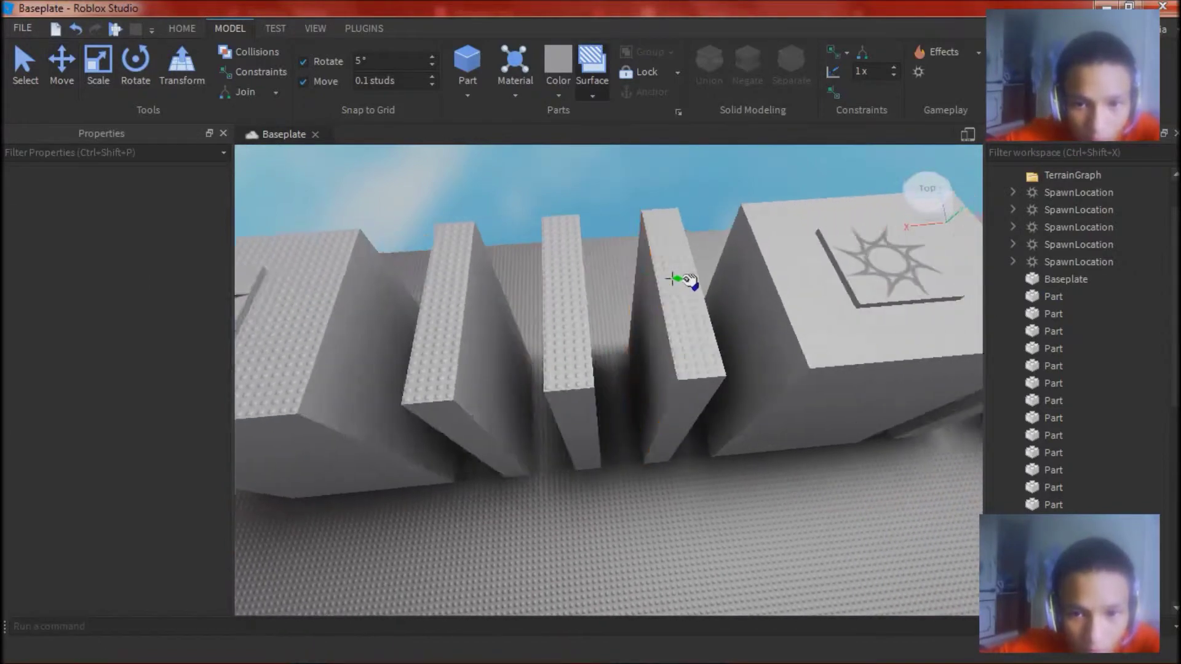
{"action": "left_click", "coordinate": [689, 271]}
{"action": "left_click", "coordinate": [707, 262]}
Continue the studded top surfaces along the course across the pillars, thin walls, later platforms and zigzag walls.
{"action": "key", "text": "d"}
{"action": "key", "text": "s"}
{"action": "right_click_drag", "start_coordinate": [737, 249], "coordinate": [732, 248]}
{"action": "key", "text": "d"}
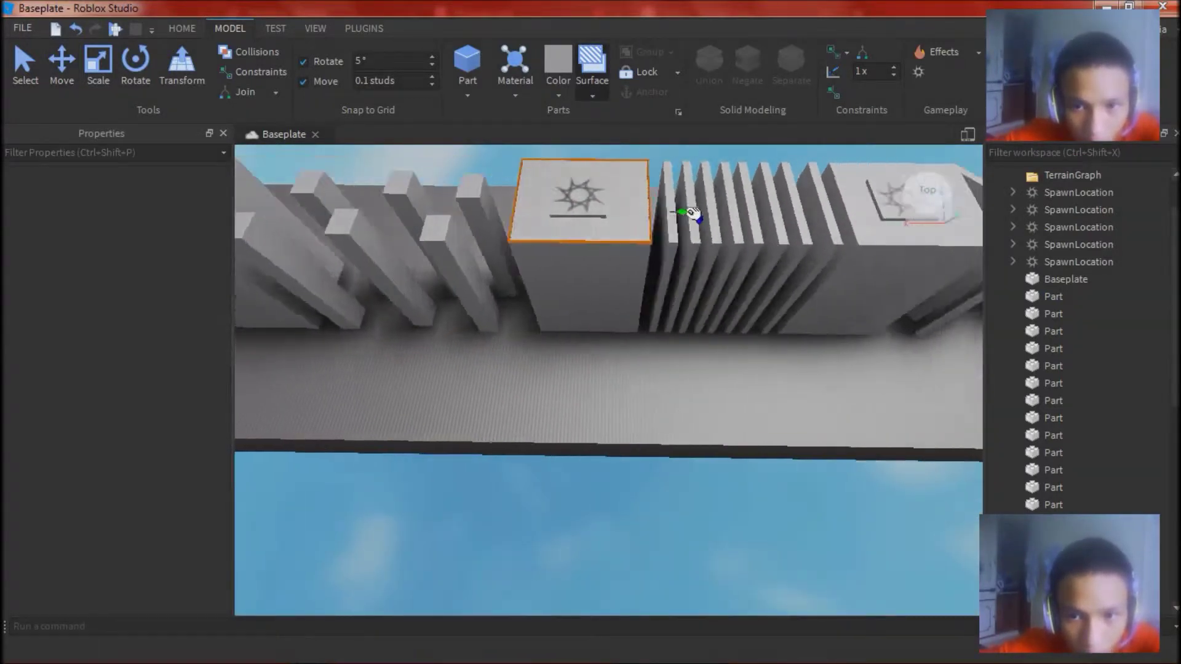
{"action": "right_click_drag", "start_coordinate": [677, 332], "coordinate": [675, 337]}
{"action": "key", "text": "w"}
{"action": "key", "text": "d"}
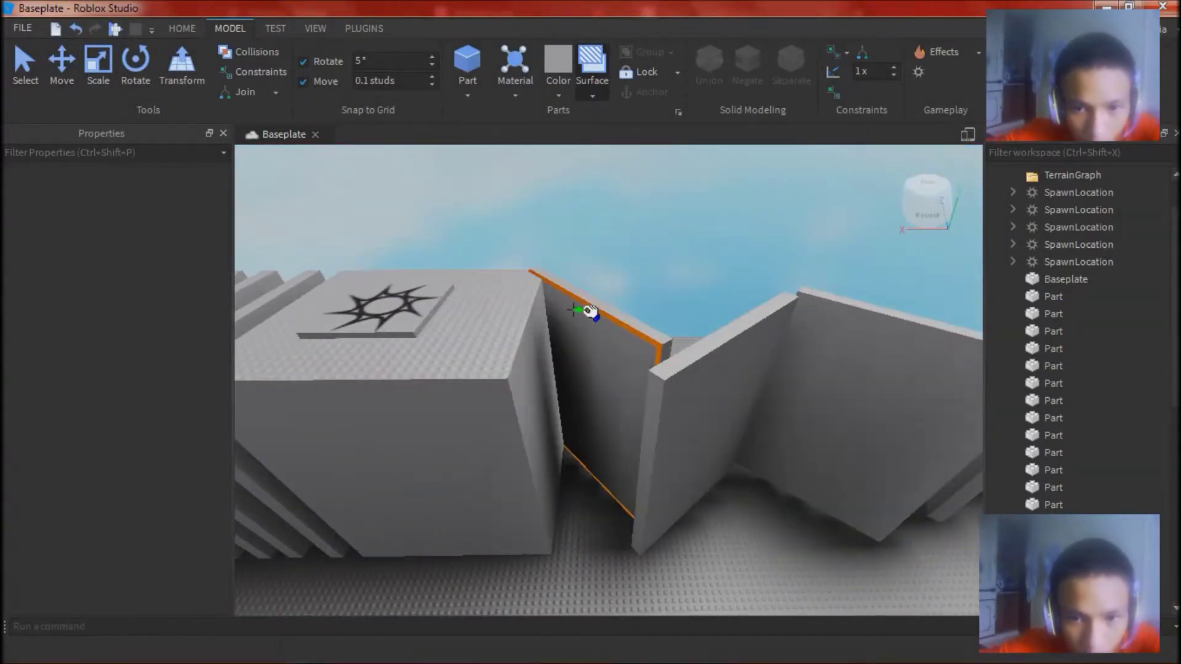
{"action": "left_click", "coordinate": [574, 312]}
{"action": "key", "text": "d"}
{"action": "left_click", "coordinate": [691, 342]}
{"action": "left_click", "coordinate": [657, 349]}
Apply a crosshatched surface to the sides of the large platforms.
{"action": "right_click_drag", "start_coordinate": [732, 319], "coordinate": [818, 334]}
{"action": "left_click", "coordinate": [589, 96]}
{"action": "left_click", "coordinate": [650, 236]}
{"action": "left_click", "coordinate": [734, 369]}
{"action": "right_click_drag", "start_coordinate": [734, 368], "coordinate": [569, 373]}
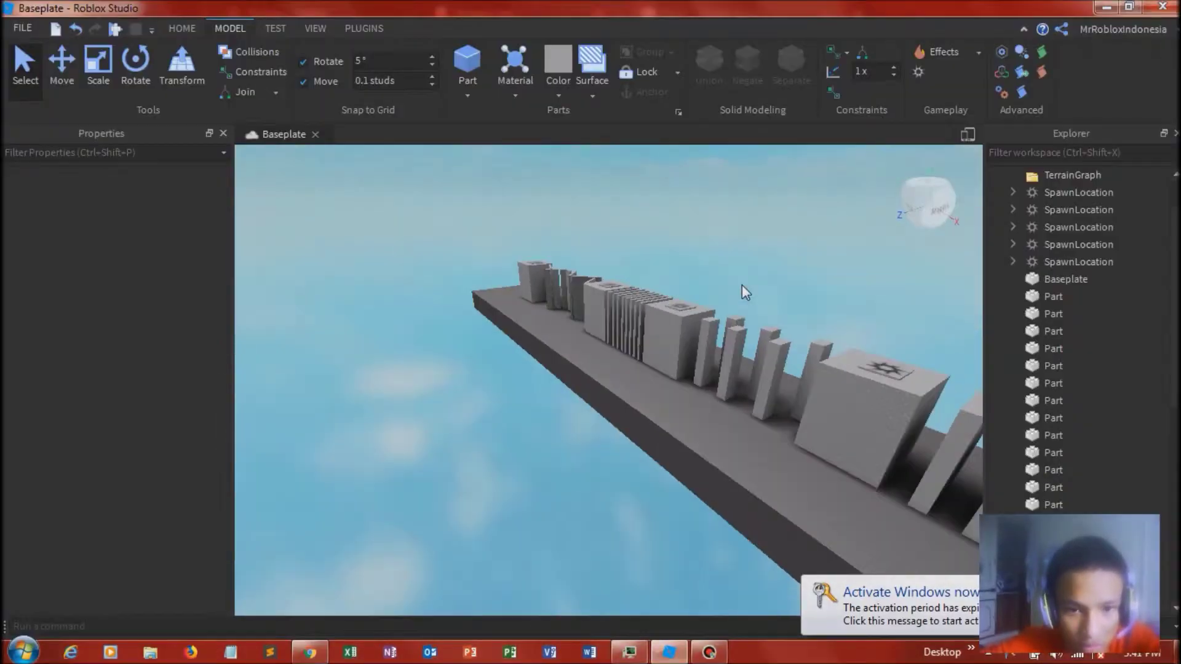
Collapse the Workspace contents and examine the remaining Explorer services for a place to add teams.
{"action": "scroll", "coordinate": [1079, 344], "scroll_direction": "down", "scroll_amount": 10}
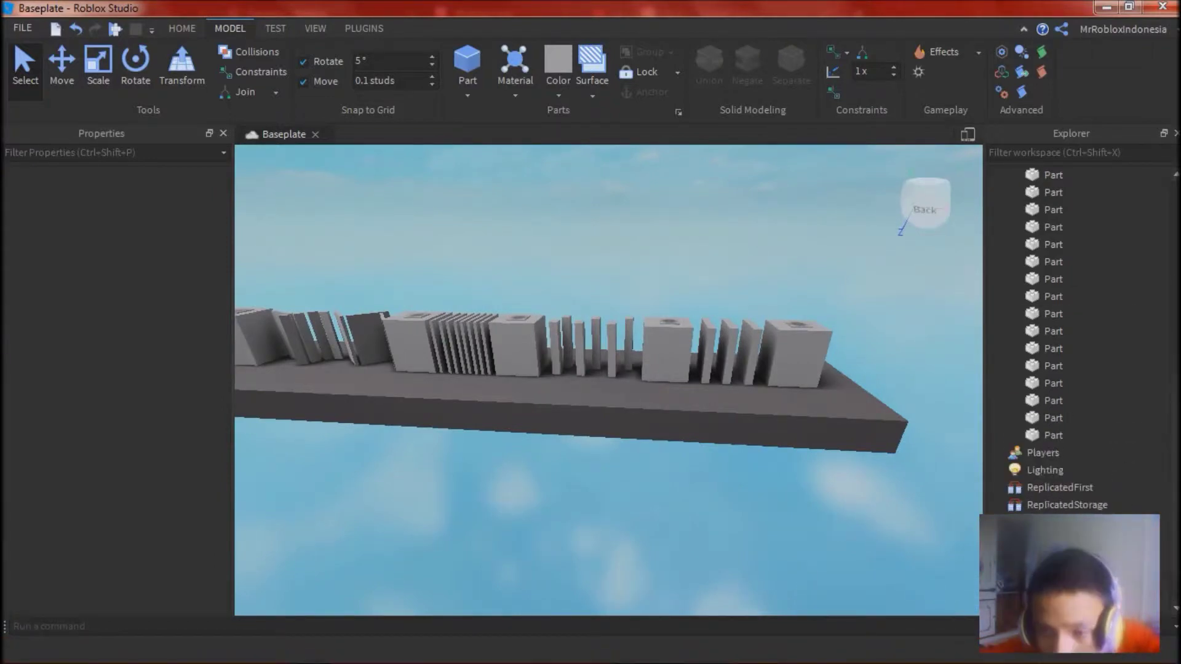
{"action": "right_click", "coordinate": [996, 490]}
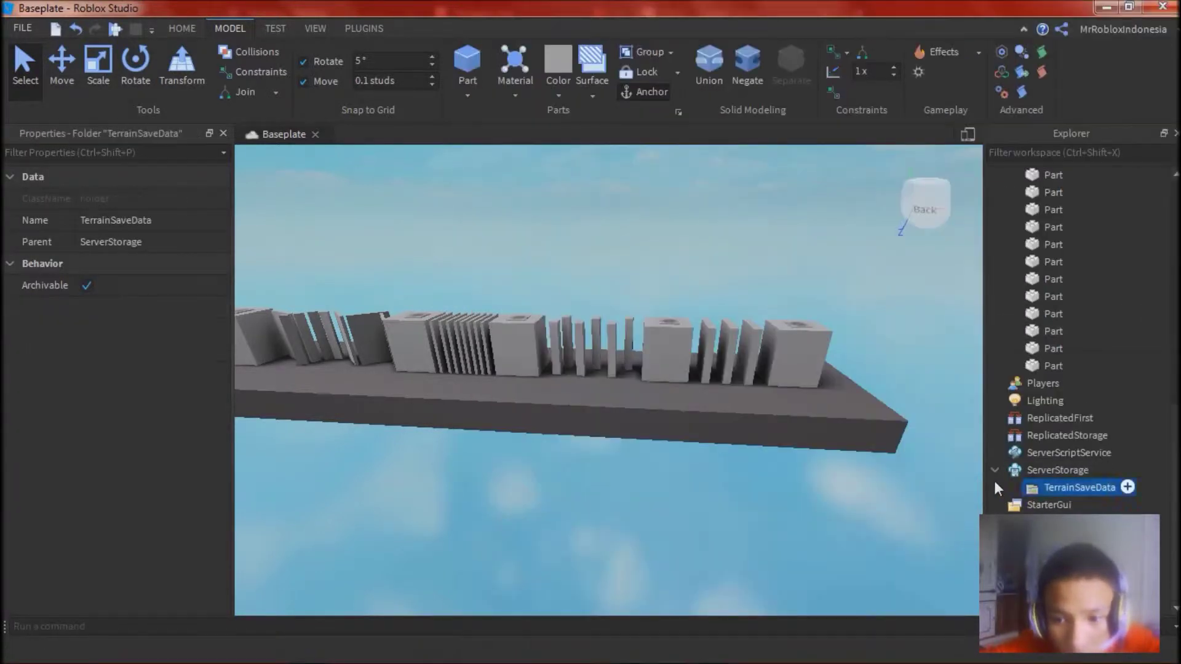
{"action": "scroll", "coordinate": [1003, 456], "scroll_direction": "up", "scroll_amount": 10}
{"action": "right_click", "coordinate": [1053, 174]}
{"action": "left_click", "coordinate": [1053, 332]}
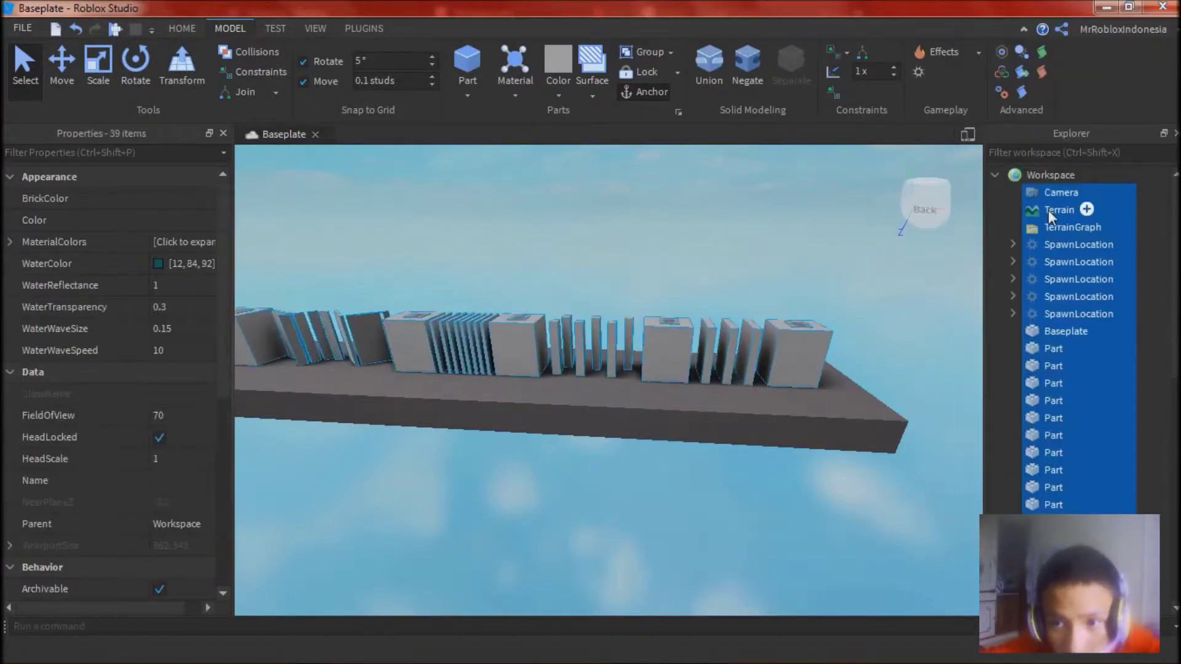
{"action": "left_click", "coordinate": [995, 175]}
{"action": "right_click", "coordinate": [1054, 428]}
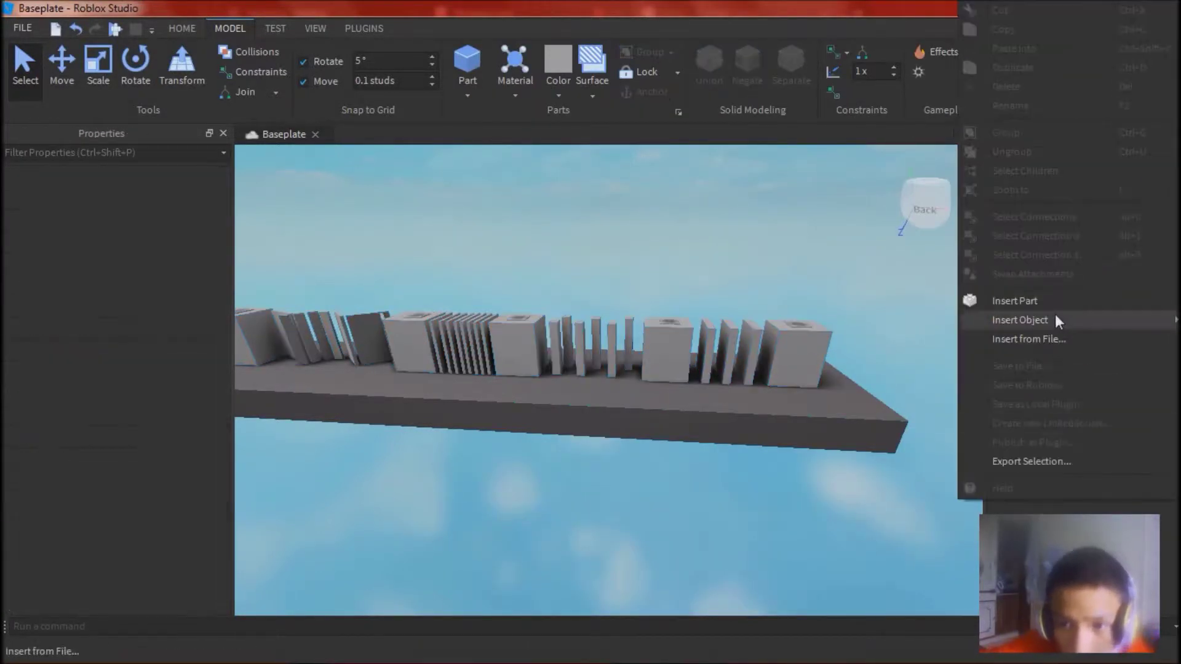
{"action": "mouse_move", "coordinate": [1056, 315]}
{"action": "left_click", "coordinate": [1085, 507]}
{"action": "left_click", "coordinate": [995, 331]}
{"action": "left_click", "coordinate": [995, 330]}
{"action": "left_click", "coordinate": [997, 279]}
{"action": "left_click", "coordinate": [999, 279]}
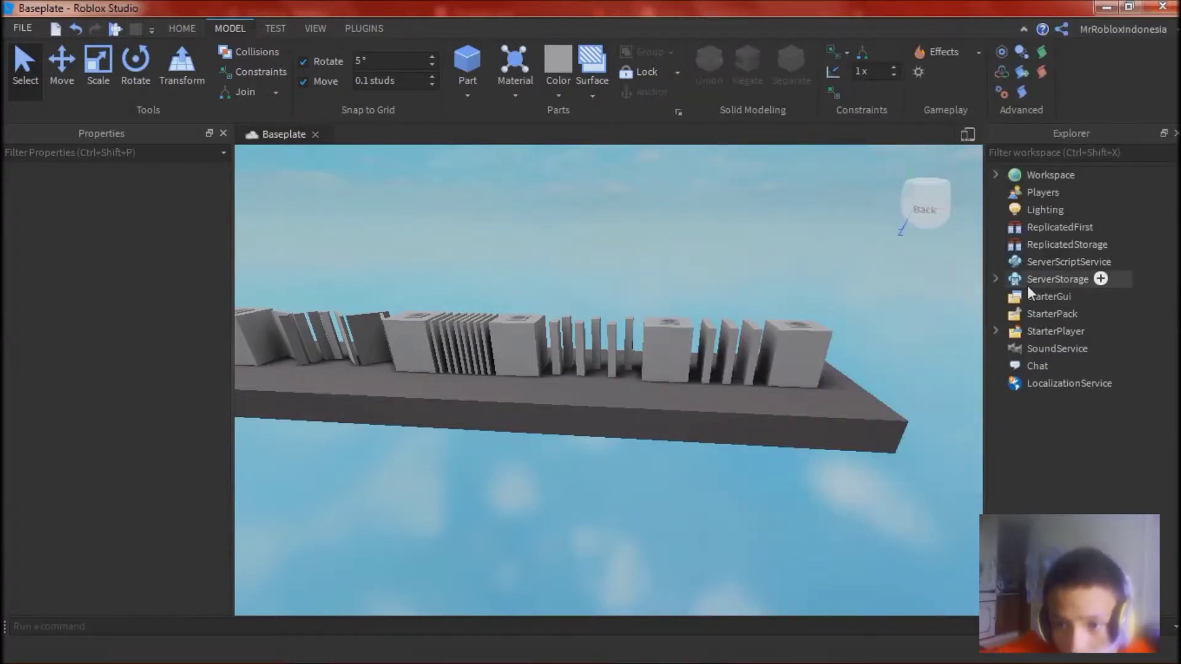
Try adding a Team object to StarterGui.
{"action": "left_click", "coordinate": [1027, 296]}
{"action": "right_click", "coordinate": [1028, 297]}
{"action": "mouse_move", "coordinate": [1027, 322]}
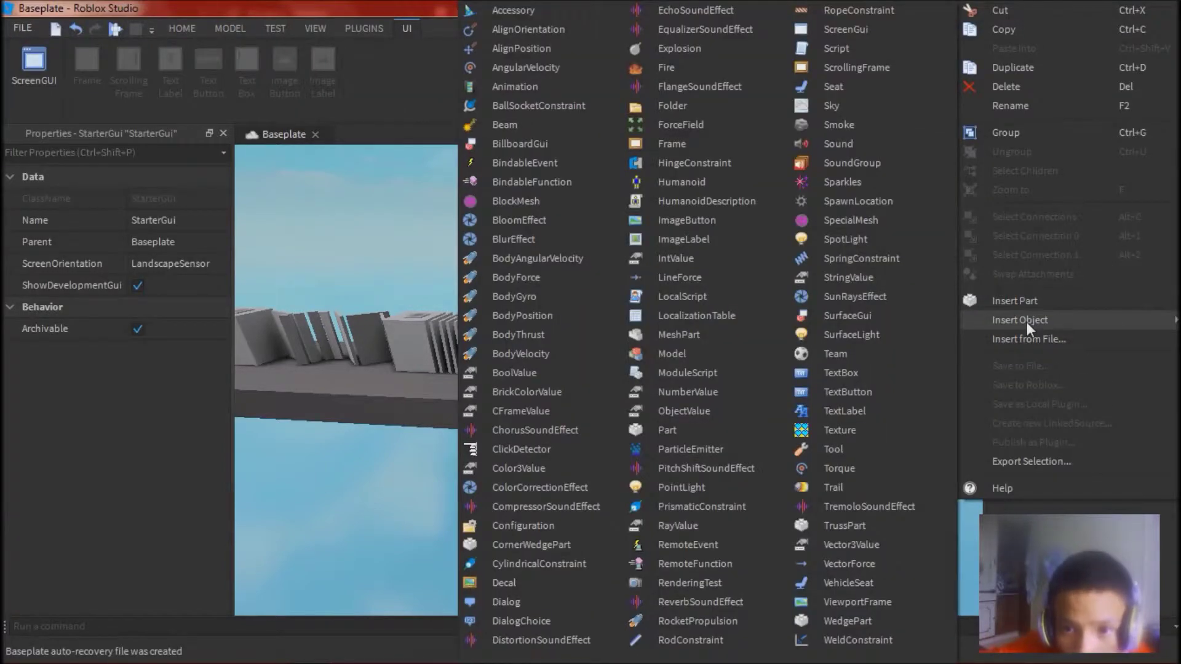
{"action": "left_click", "coordinate": [910, 360]}
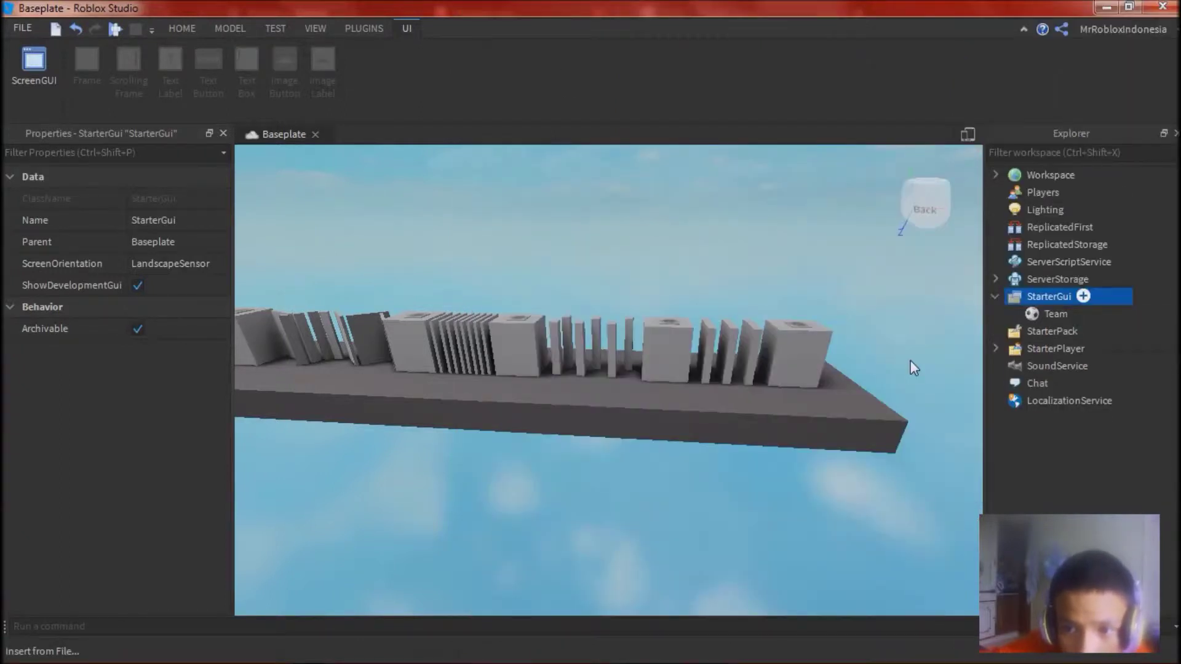
{"action": "left_click", "coordinate": [175, 286]}
{"action": "left_click", "coordinate": [166, 265]}
{"action": "left_click", "coordinate": [221, 264]}
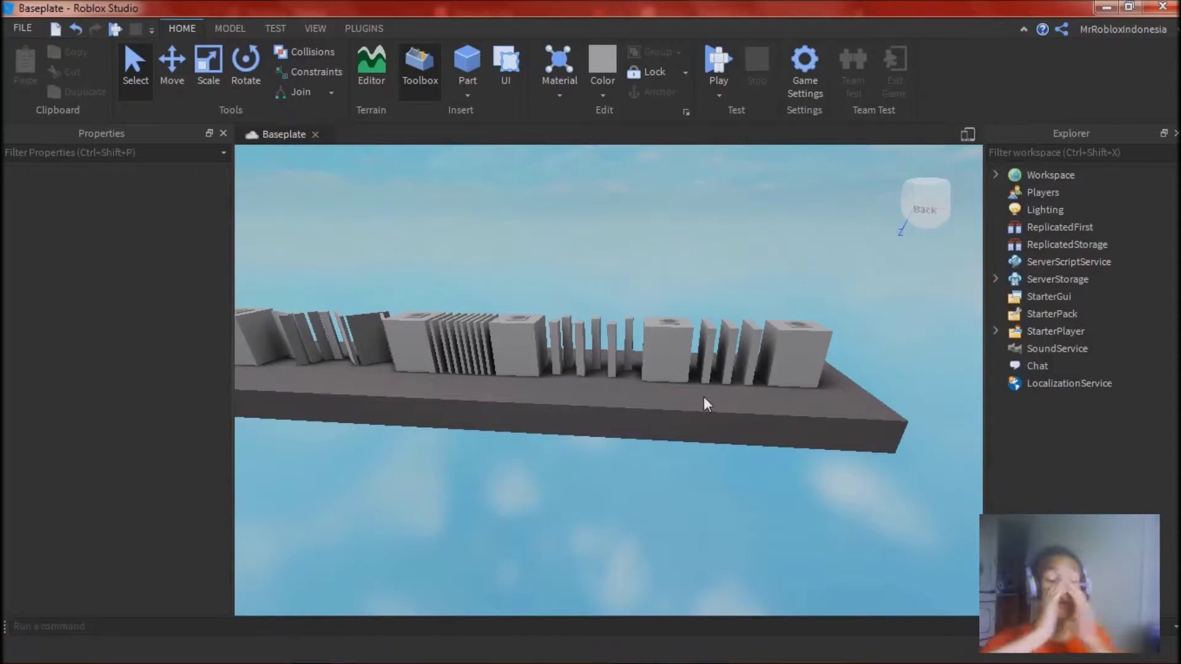
Check the countdown timer in the browser, return to Roblox Studio and inspect the course from the starting platform.
{"action": "right_click_drag", "start_coordinate": [705, 394], "coordinate": [700, 376]}
{"action": "scroll", "coordinate": [698, 367], "scroll_direction": "up", "scroll_amount": 5}
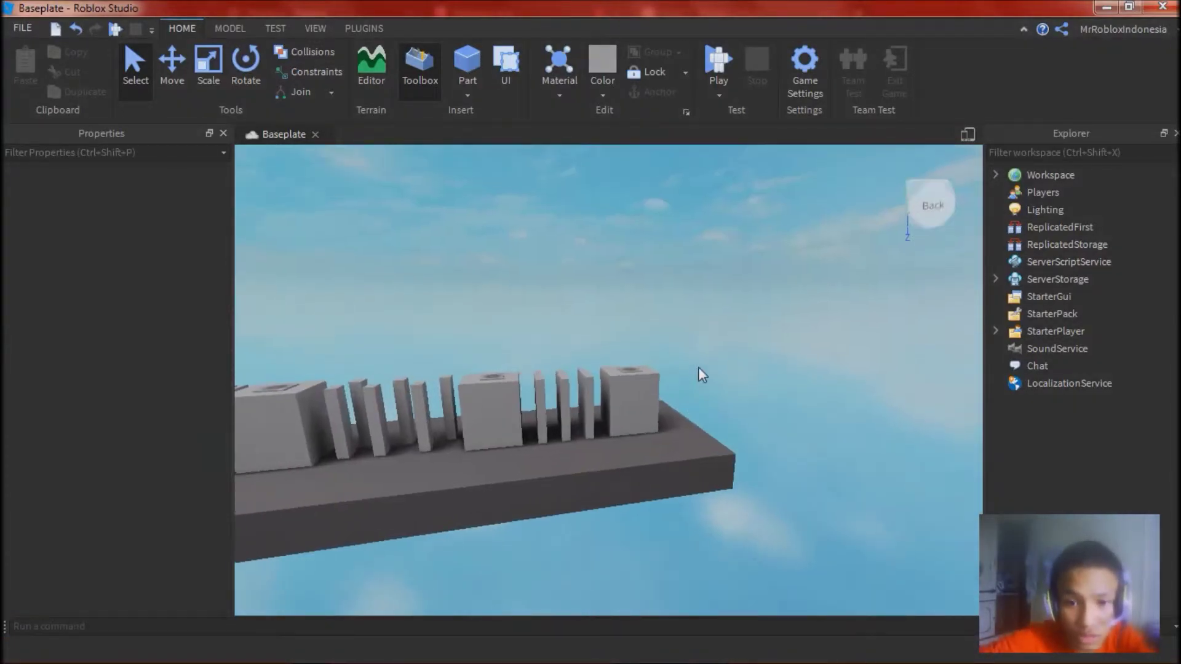
{"action": "key", "text": "s"}
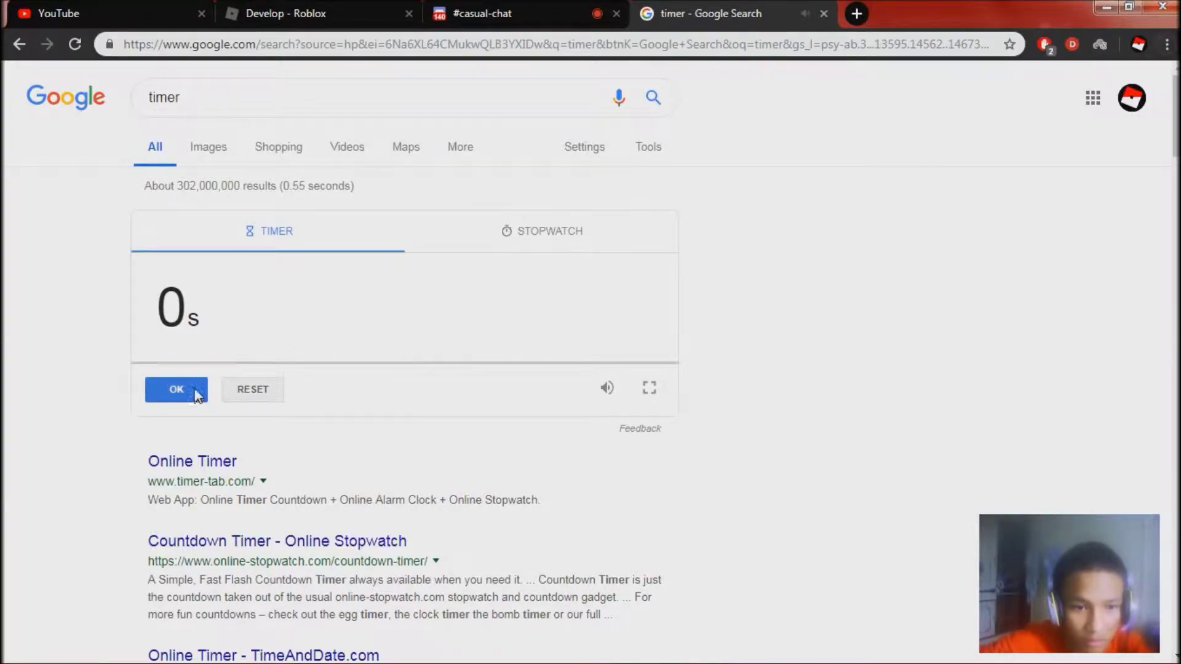
{"action": "key", "text": "alt+Tab"}
{"action": "key", "text": "w"}
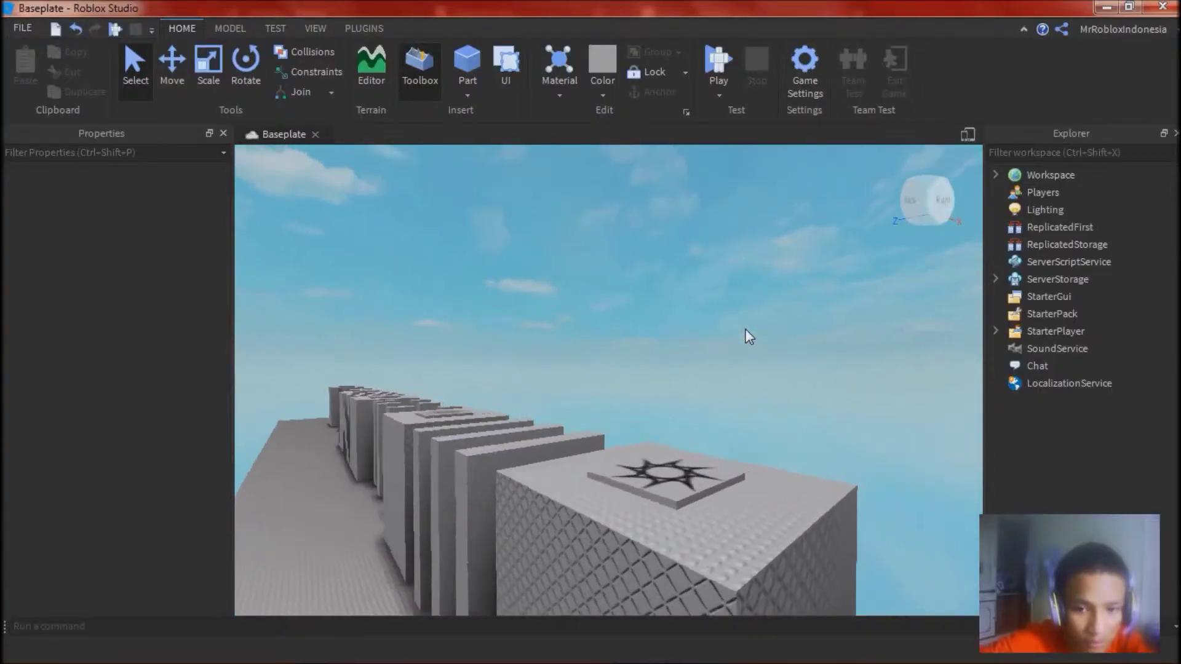
{"action": "right_click_drag", "start_coordinate": [745, 330], "coordinate": [746, 335]}
{"action": "key", "text": "s"}
{"action": "key", "text": "w"}
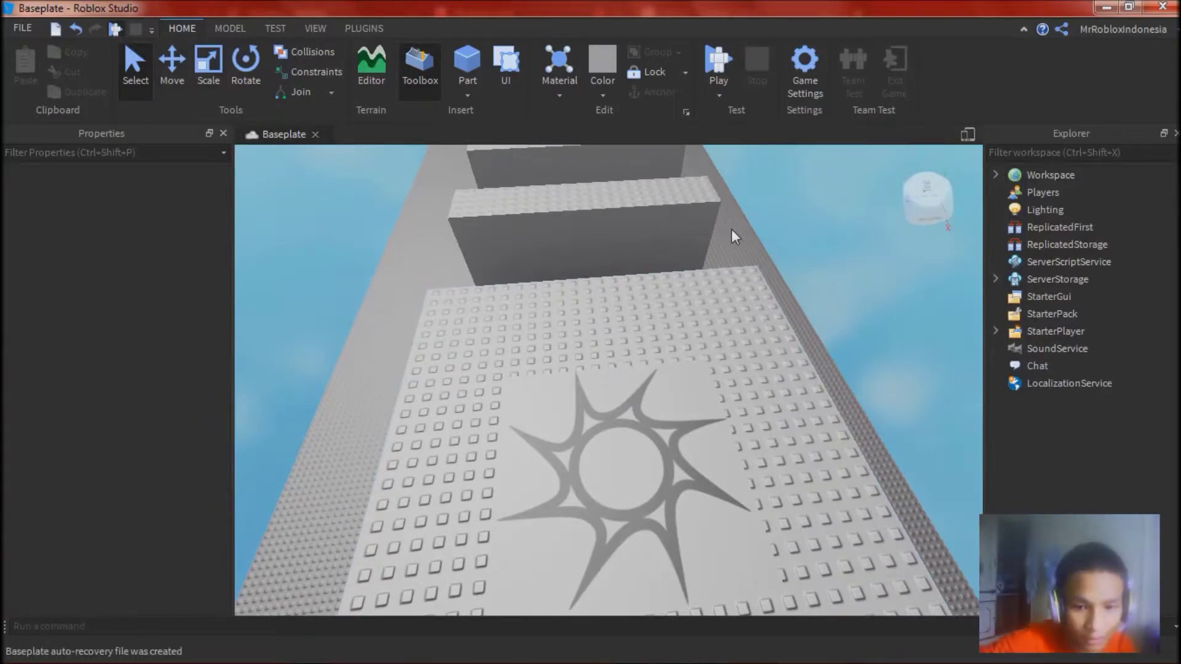
Start a playtest and jump the character across the pillars toward the checkpoint platform before the thin walls.
{"action": "key", "text": "F5"}
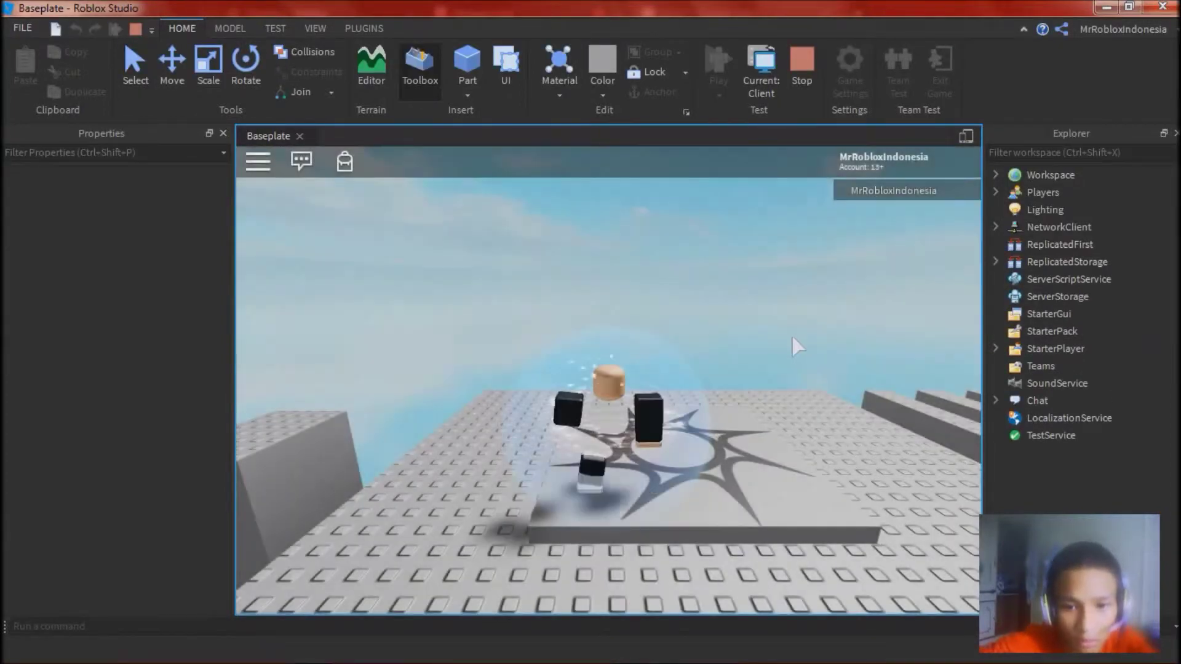
{"action": "right_click_drag", "start_coordinate": [792, 338], "coordinate": [791, 338]}
{"action": "key", "text": "w"}
{"action": "key", "text": "w"}
{"action": "key", "text": "w"}
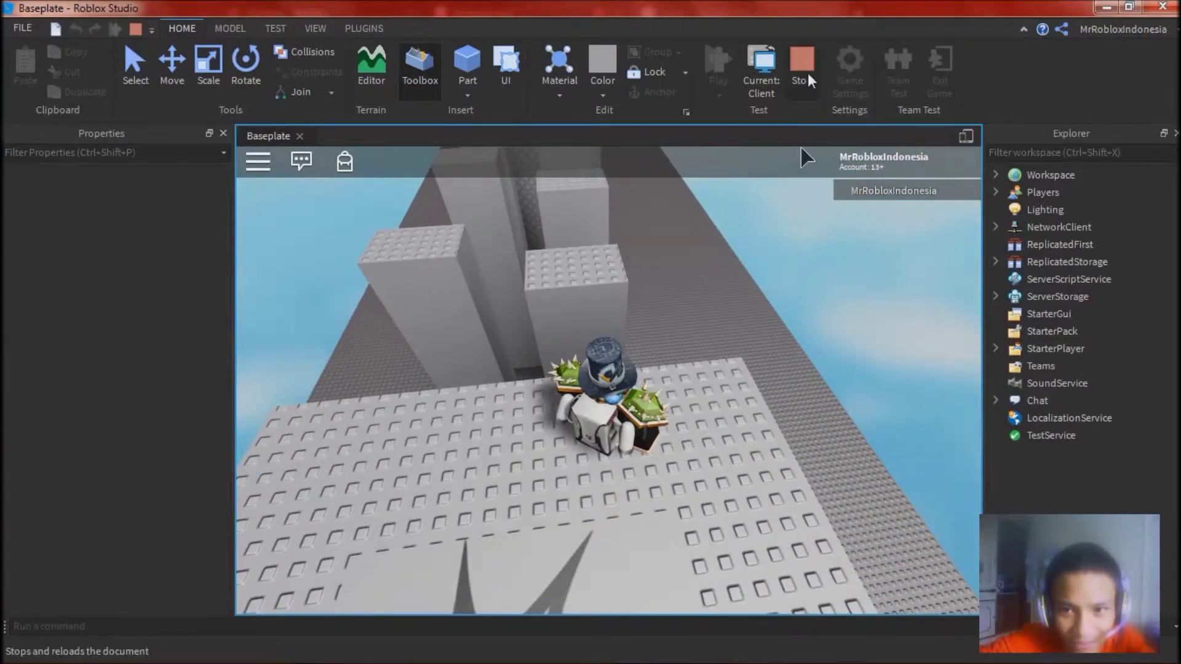
{"action": "key", "text": "w"}
{"action": "key", "text": "space"}
{"action": "right_click_drag", "start_coordinate": [688, 336], "coordinate": [674, 334]}
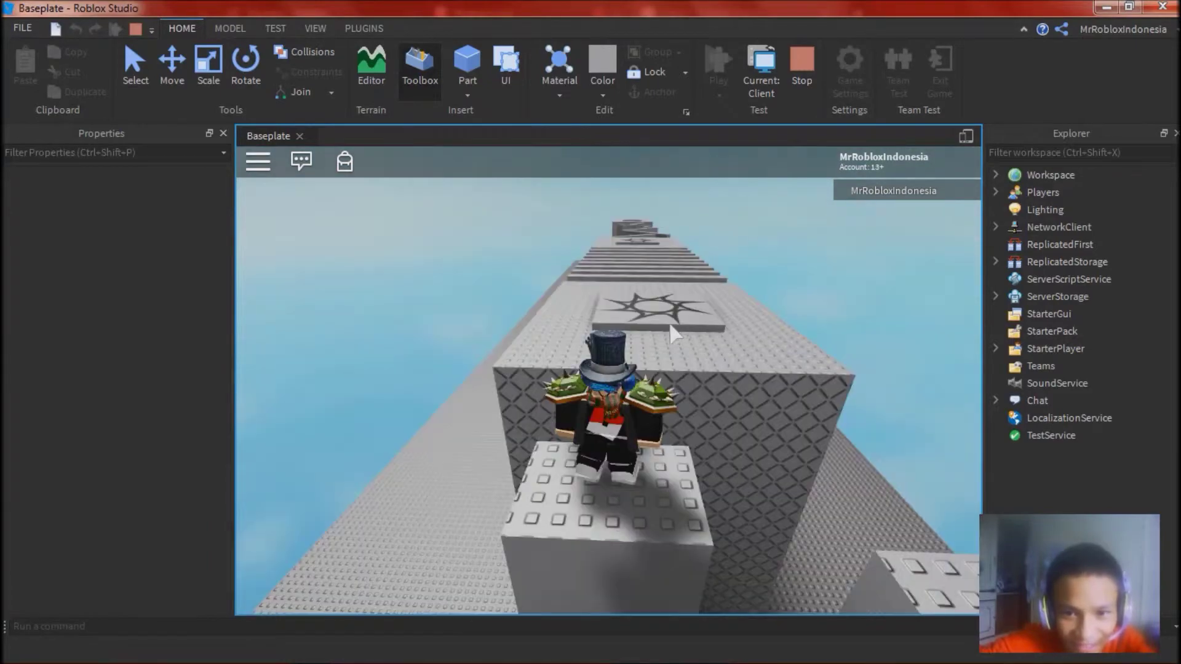
Lock the camera behind the character, cross the checkpoint platform and test jumping over the thin walls.
{"action": "key", "text": "shift"}
{"action": "key", "text": "w"}
{"action": "key", "text": "space"}
{"action": "key", "text": "w"}
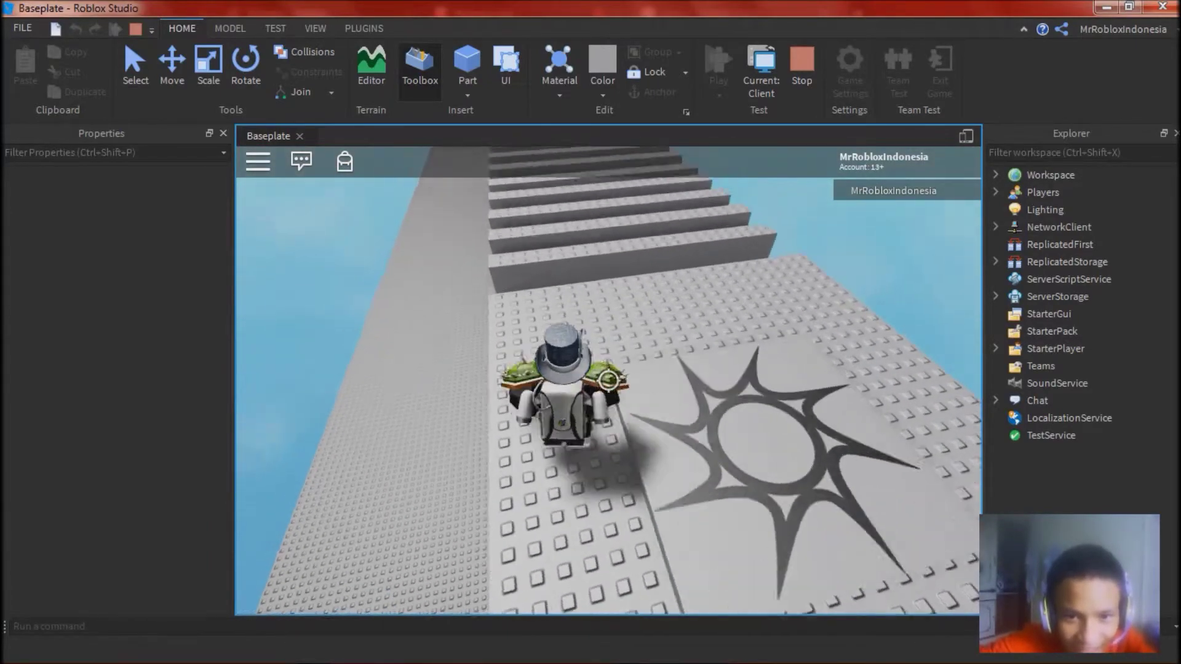
{"action": "key", "text": "w"}
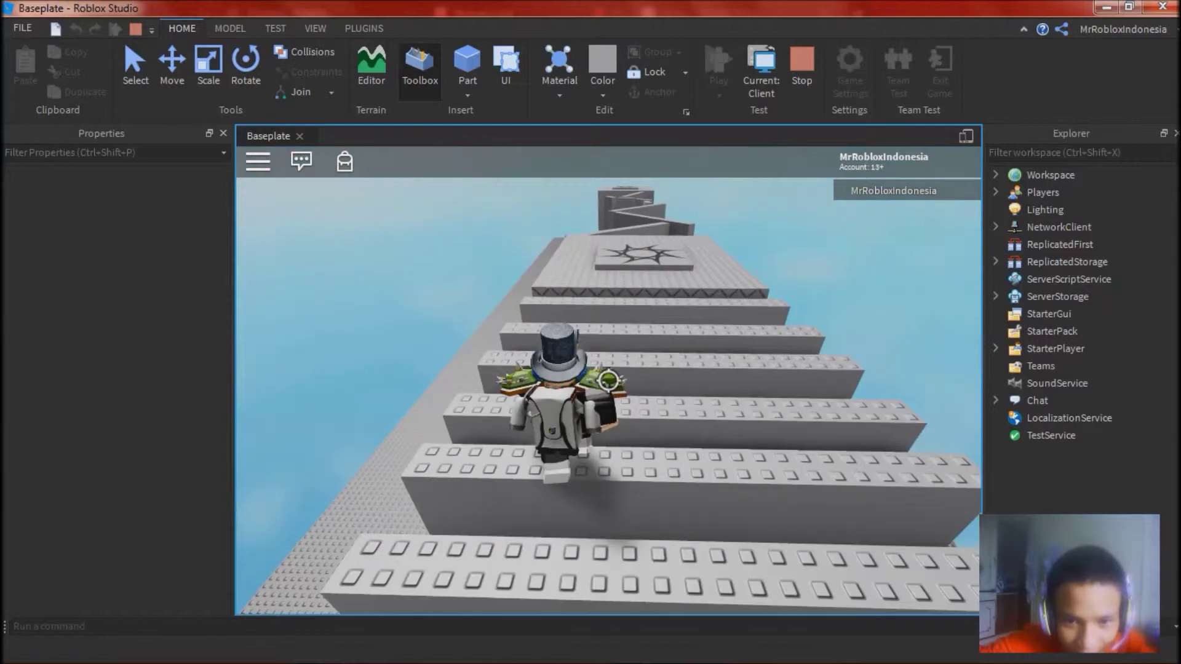
{"action": "key", "text": "space"}
{"action": "key", "text": "w"}
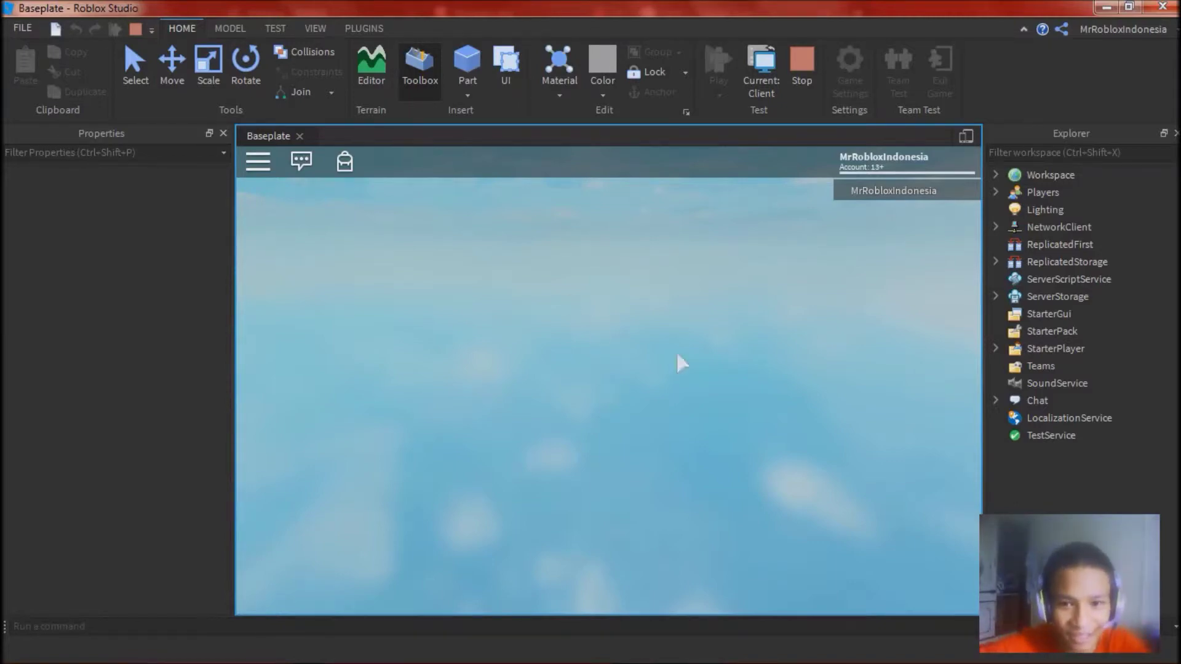
Continue the playtest from the respawn point and bring the character to the edge of the first thin wall.
{"action": "right_click_drag", "start_coordinate": [721, 362], "coordinate": [715, 362]}
{"action": "key", "text": "w"}
{"action": "key", "text": "w"}
{"action": "key", "text": "shift"}
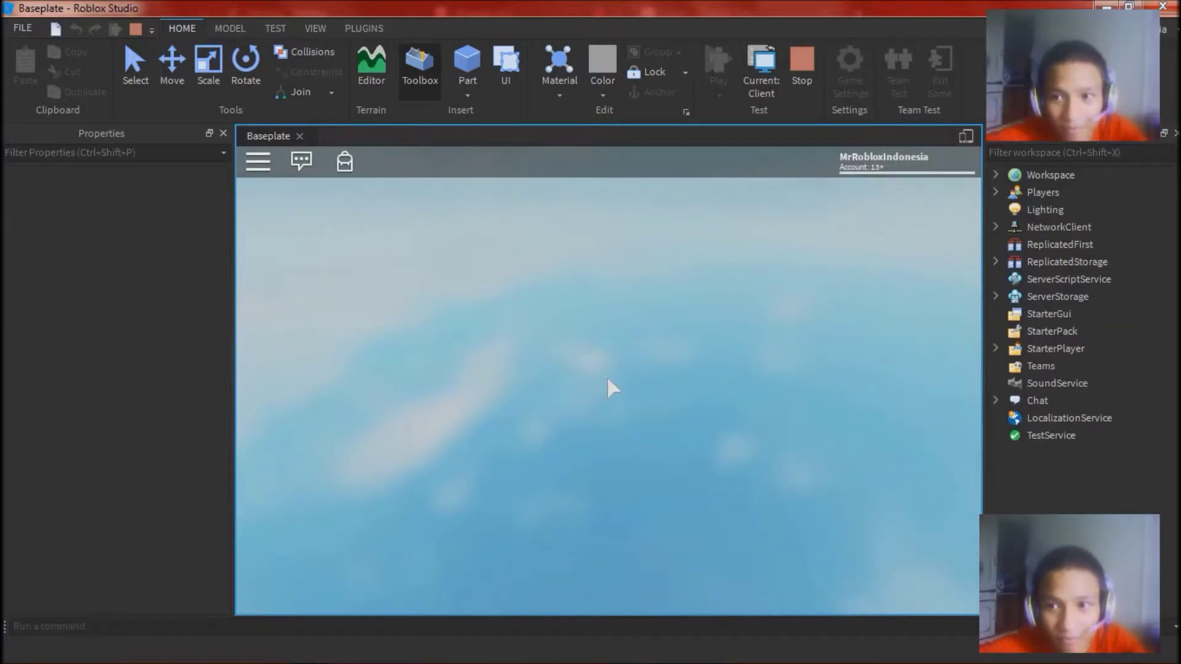
{"action": "key", "text": "w"}
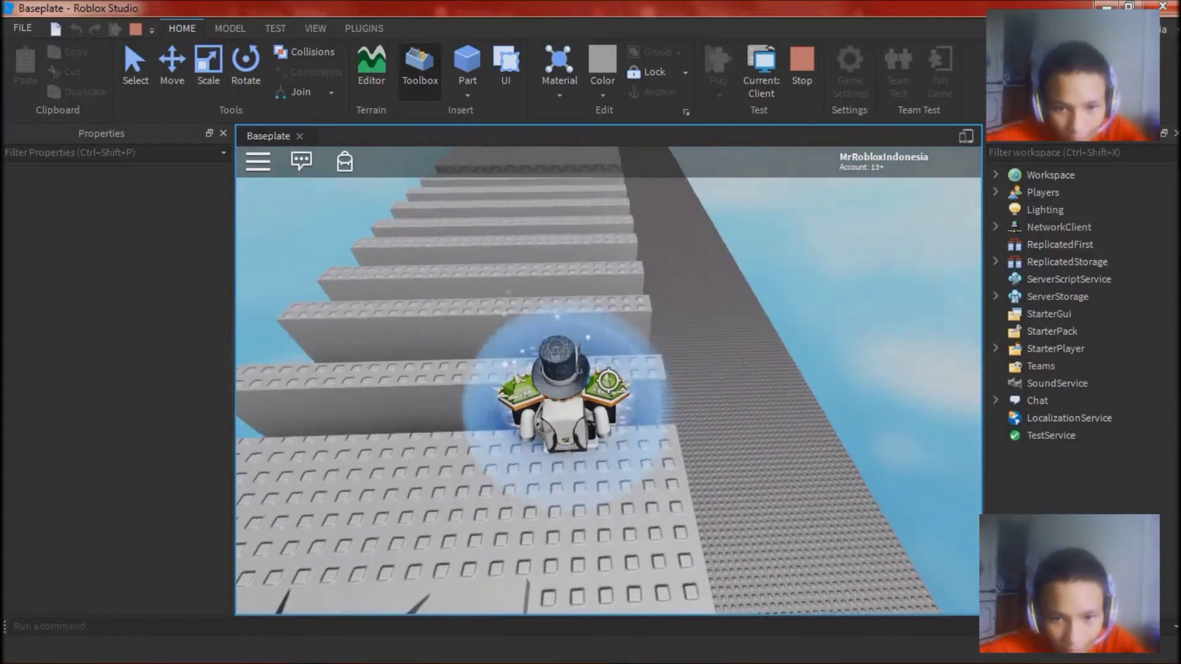
Jump across the full row of thin walls and run onto the checkpoint platform behind it.
{"action": "key", "text": "space"}
{"action": "key", "text": "w"}
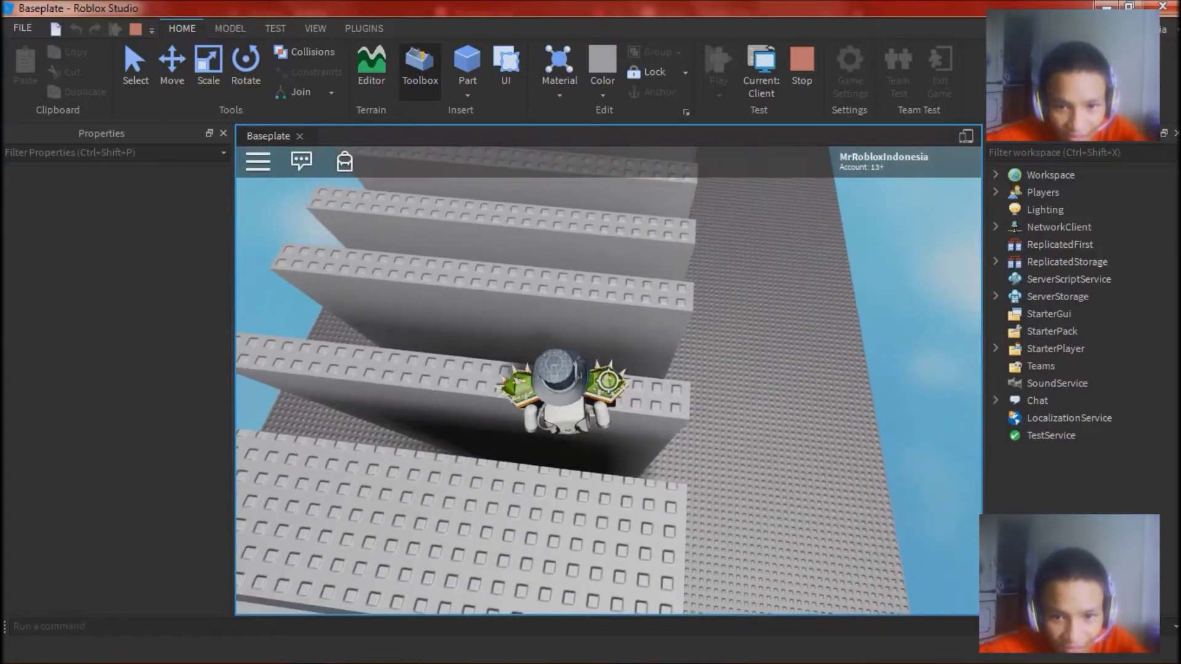
{"action": "key", "text": "w"}
{"action": "key", "text": "space"}
{"action": "key", "text": "space"}
{"action": "key", "text": "space"}
{"action": "key", "text": "w"}
{"action": "key", "text": "space"}
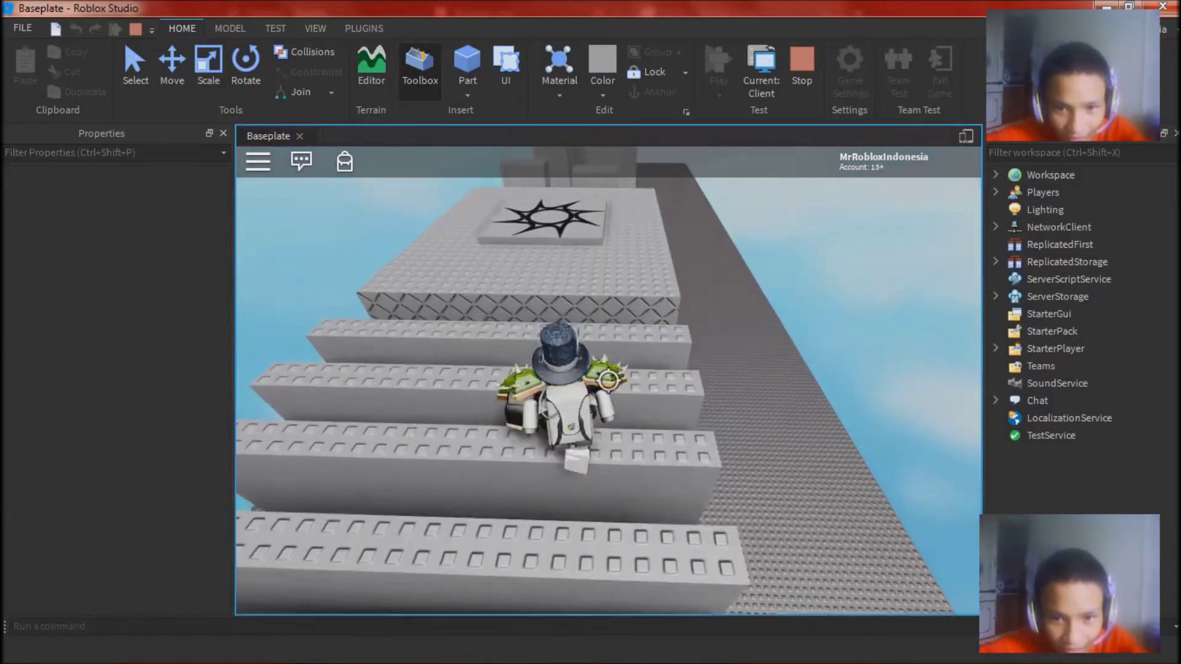
{"action": "key", "text": "w"}
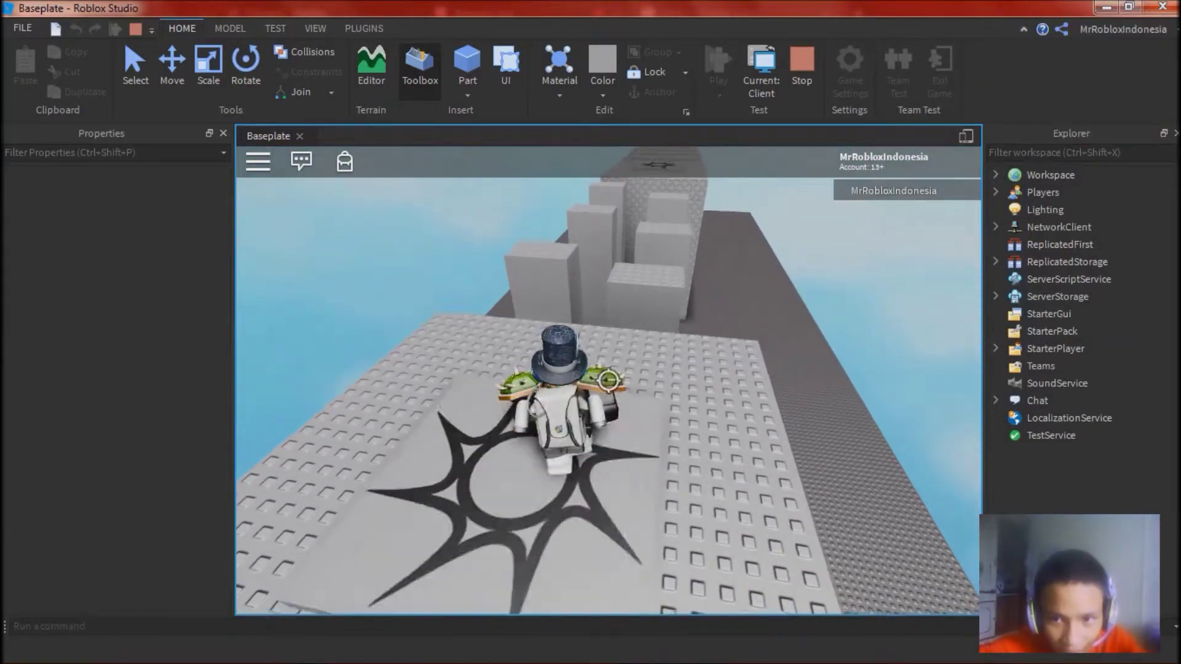
Try jumping from the checkpoint platform across the group of staggered pillars.
{"action": "key", "text": "w"}
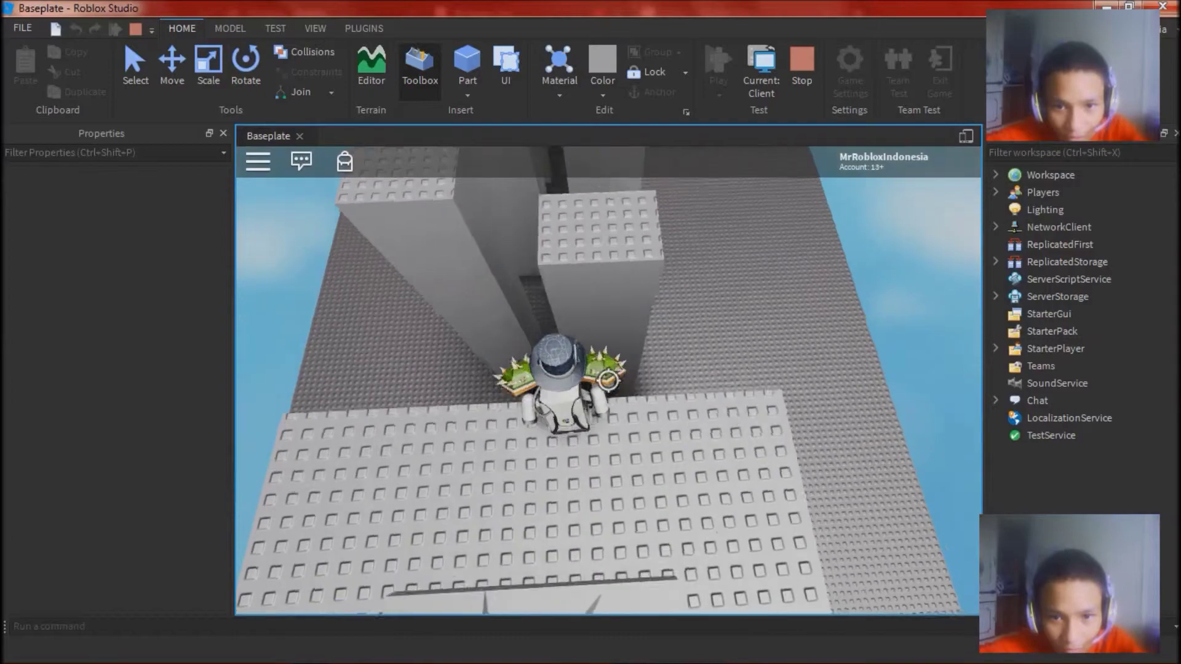
{"action": "key", "text": "w"}
{"action": "key", "text": "space"}
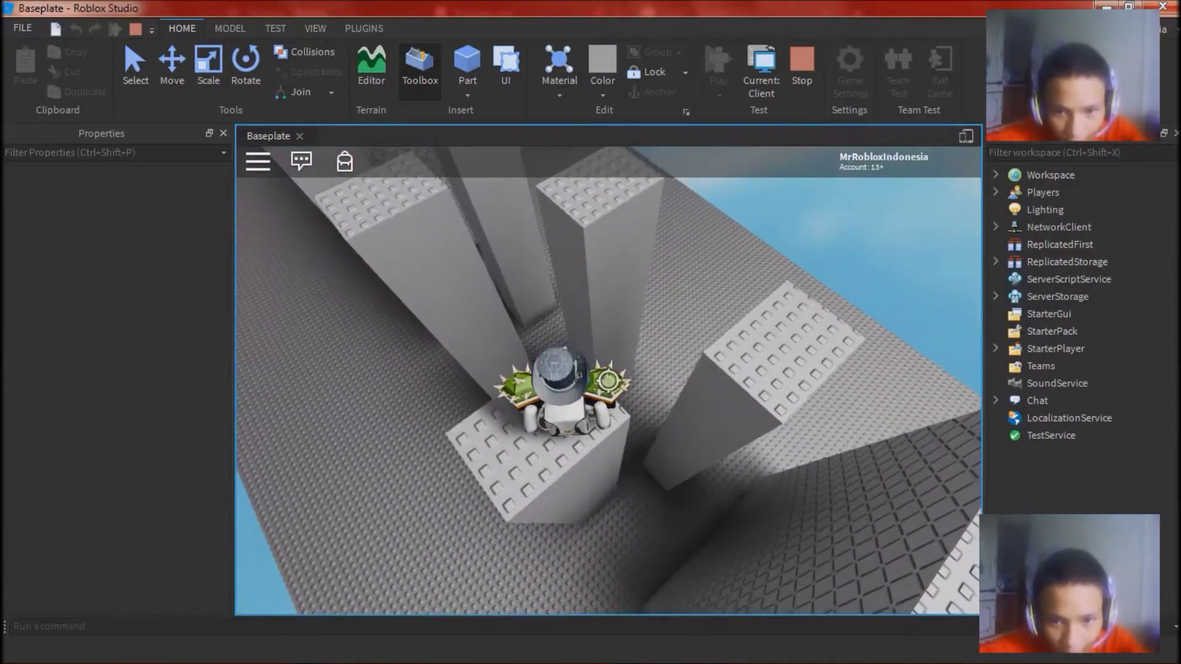
{"action": "key", "text": "space"}
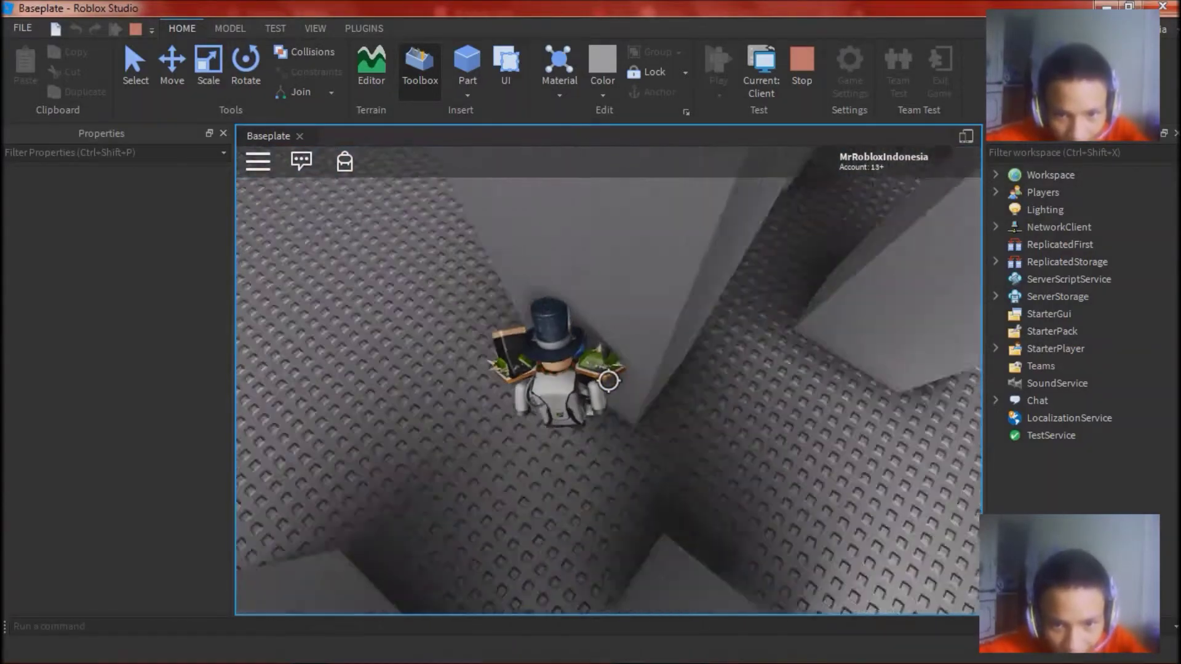